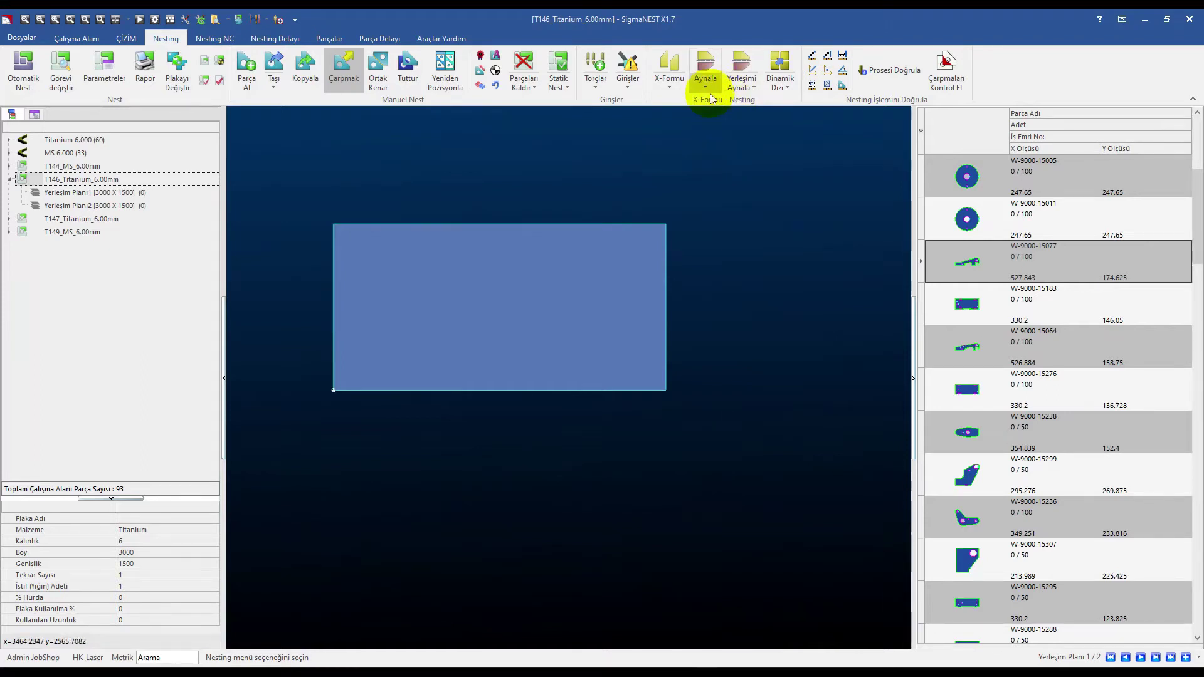
Step: Nest a single W-9000-15011 round at the lower-left corner of the Titanium plate, count 1/100
click(672, 91)
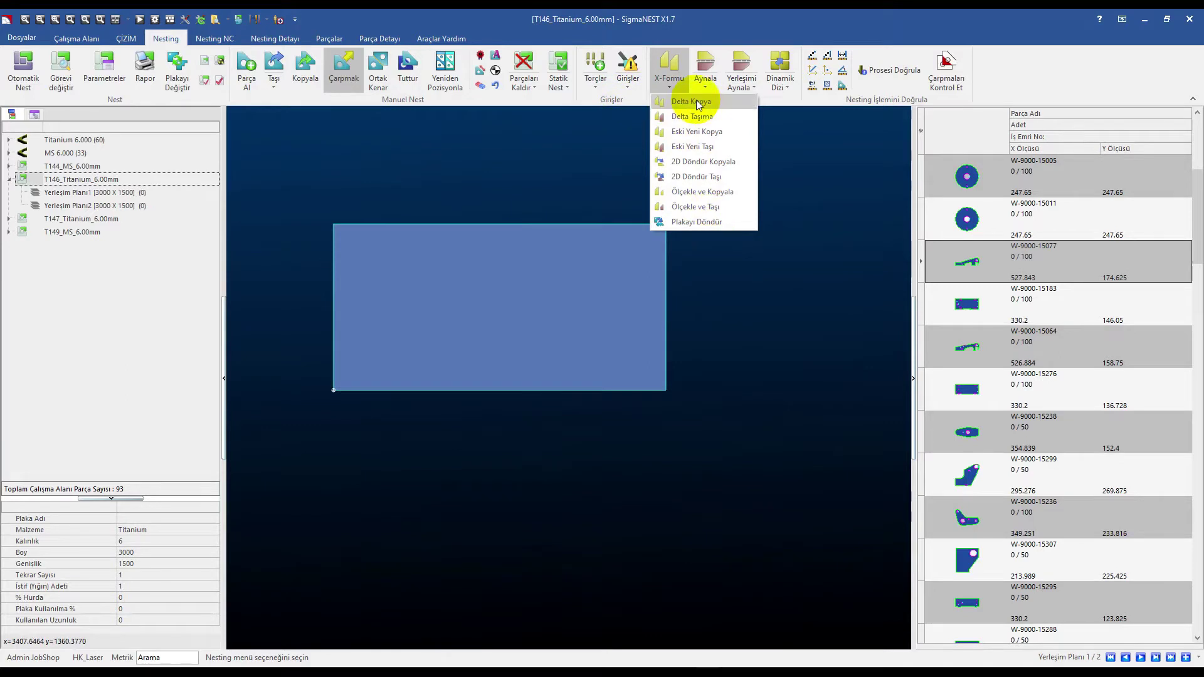
click(798, 231)
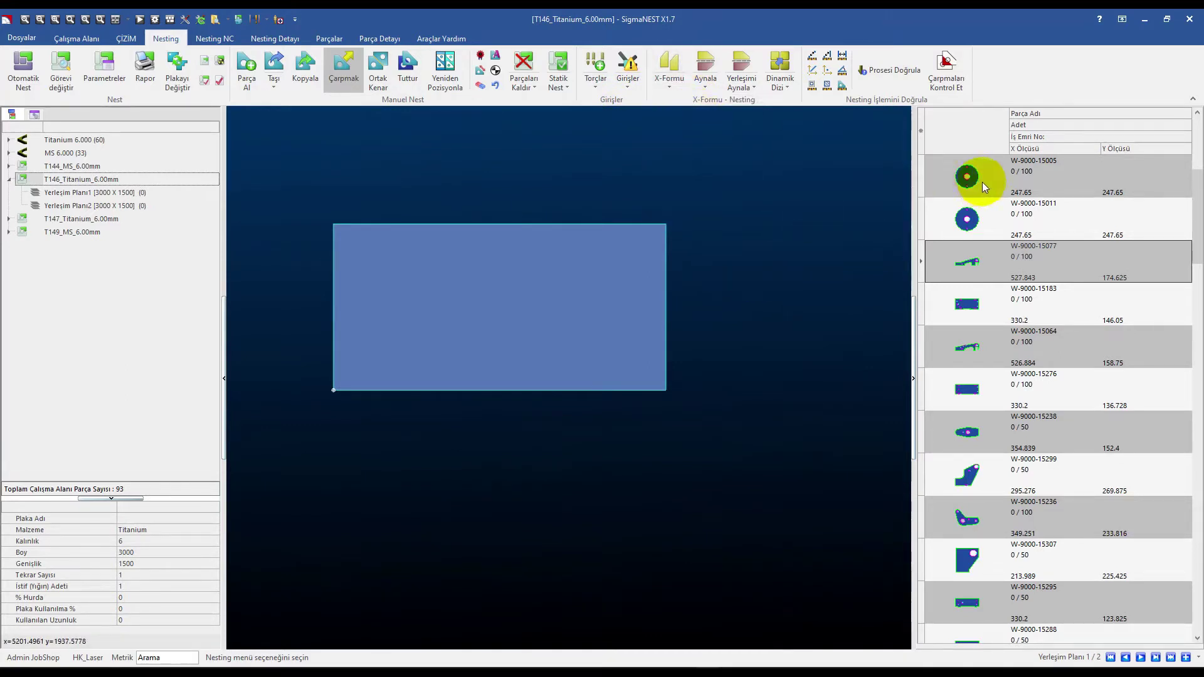
click(980, 221)
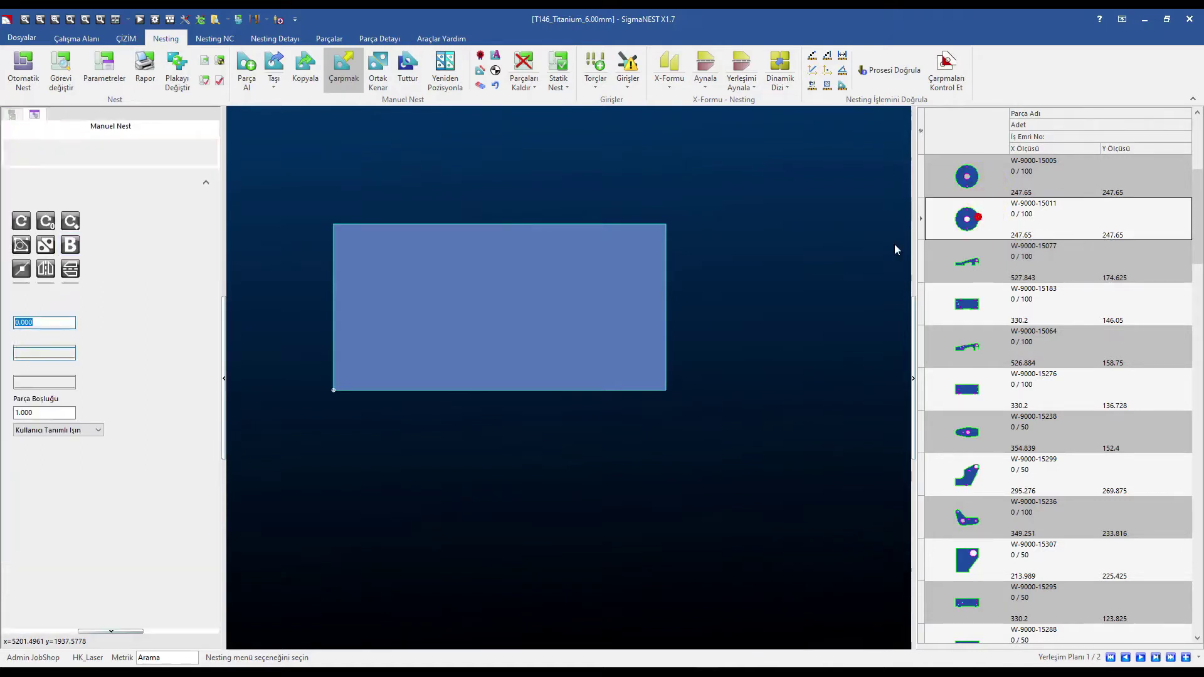
click(335, 389)
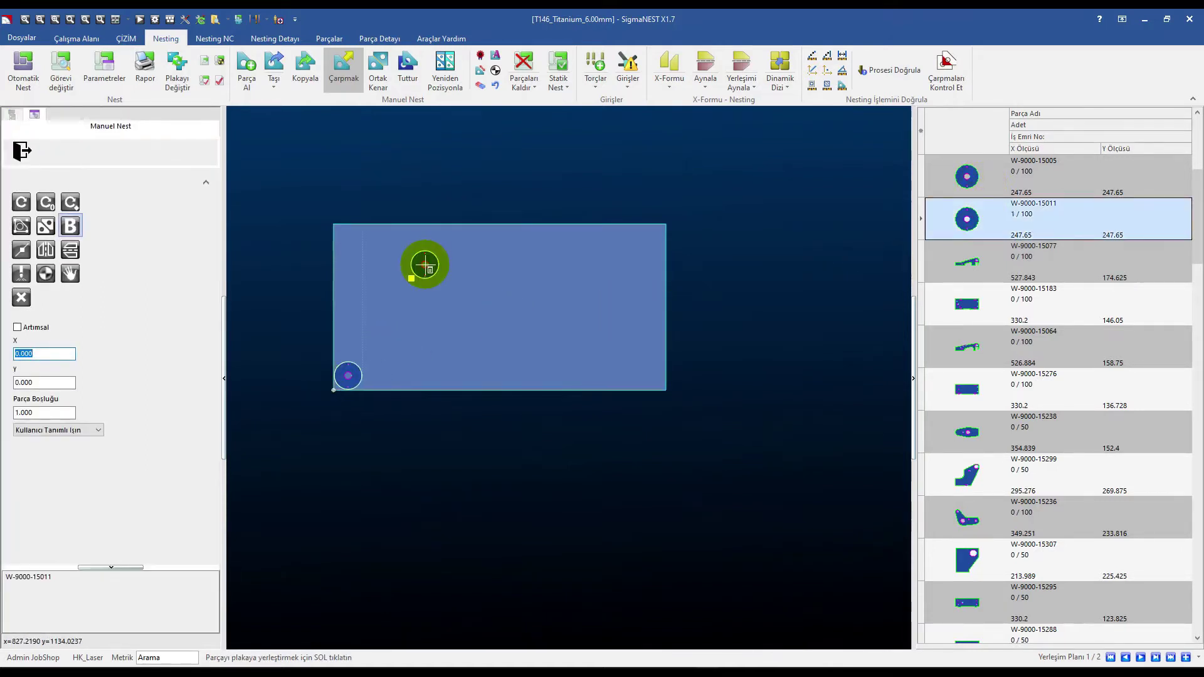
click(668, 81)
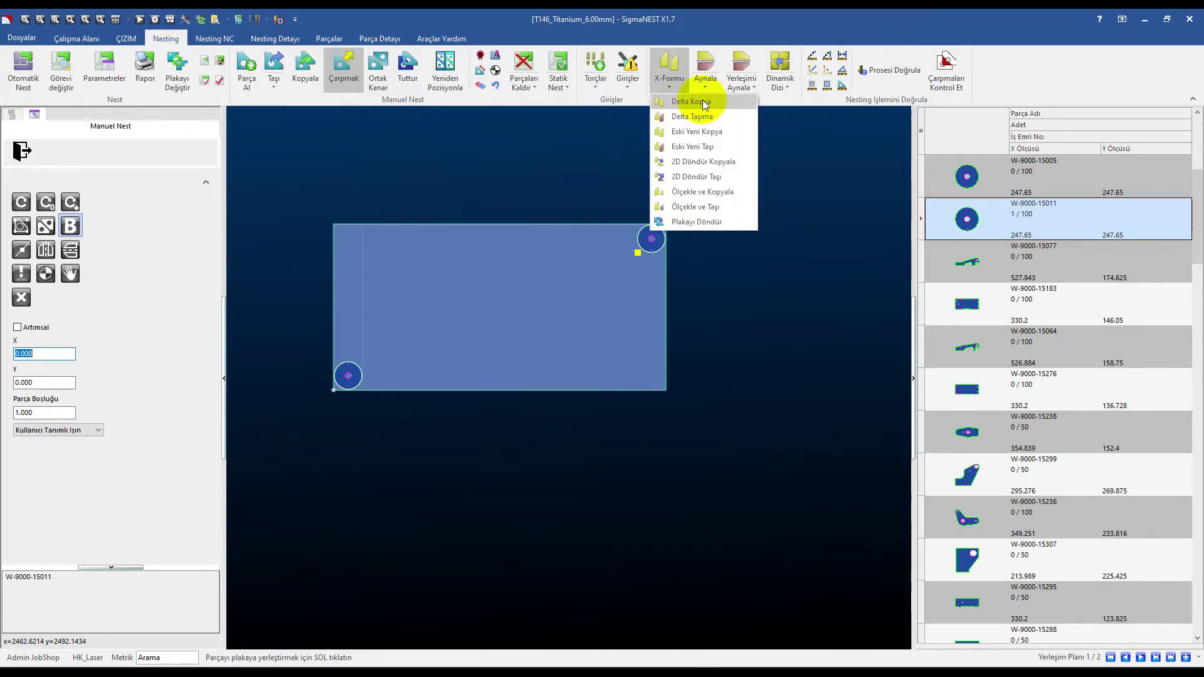
Step: Window-select the placed round for Delta Kopya and set 7 copies
click(690, 101)
drag(300, 323, 412, 459)
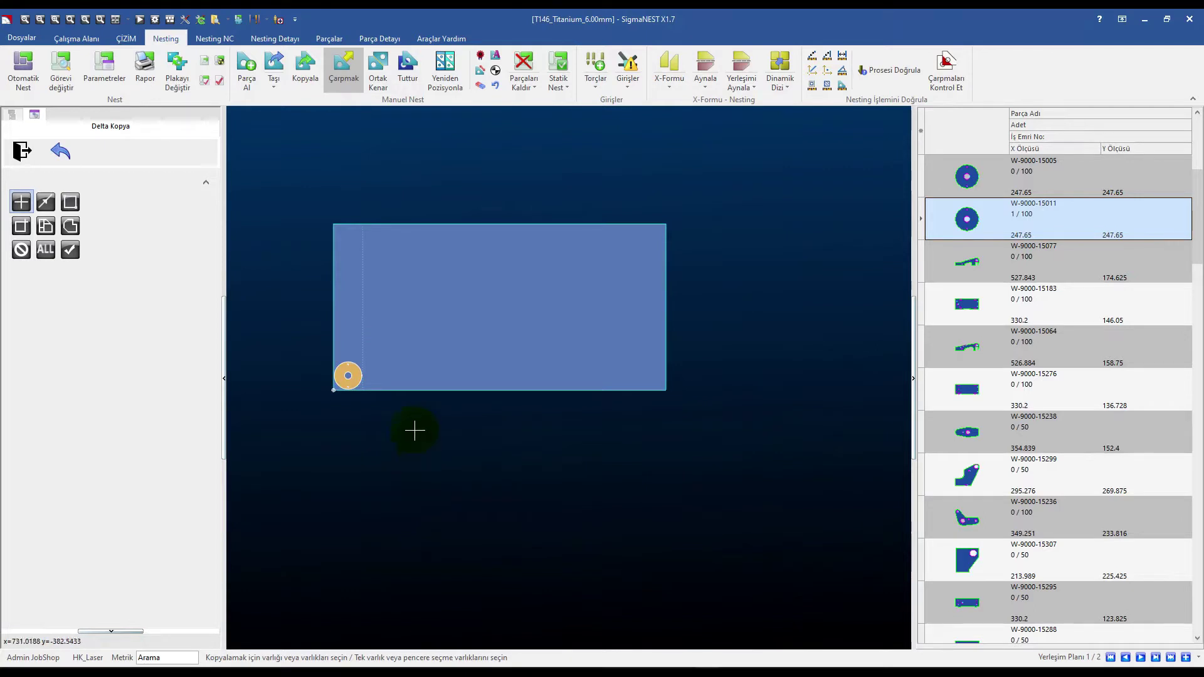
right_click(414, 429)
double_click(49, 209)
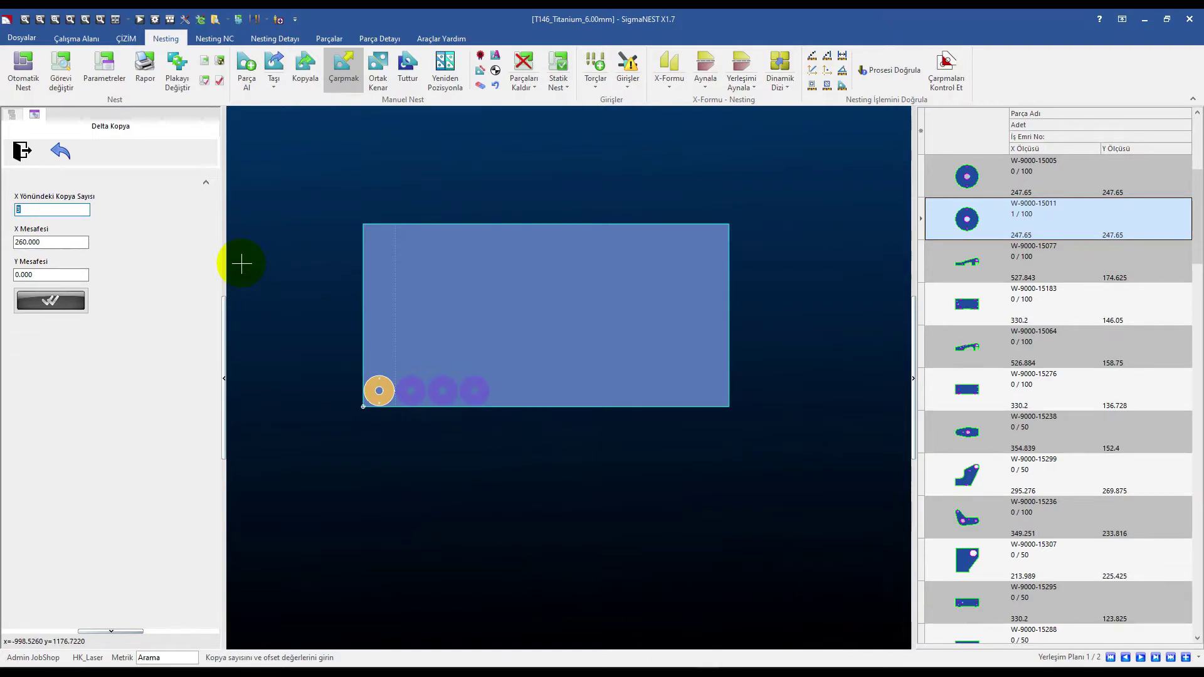
key(Tab)
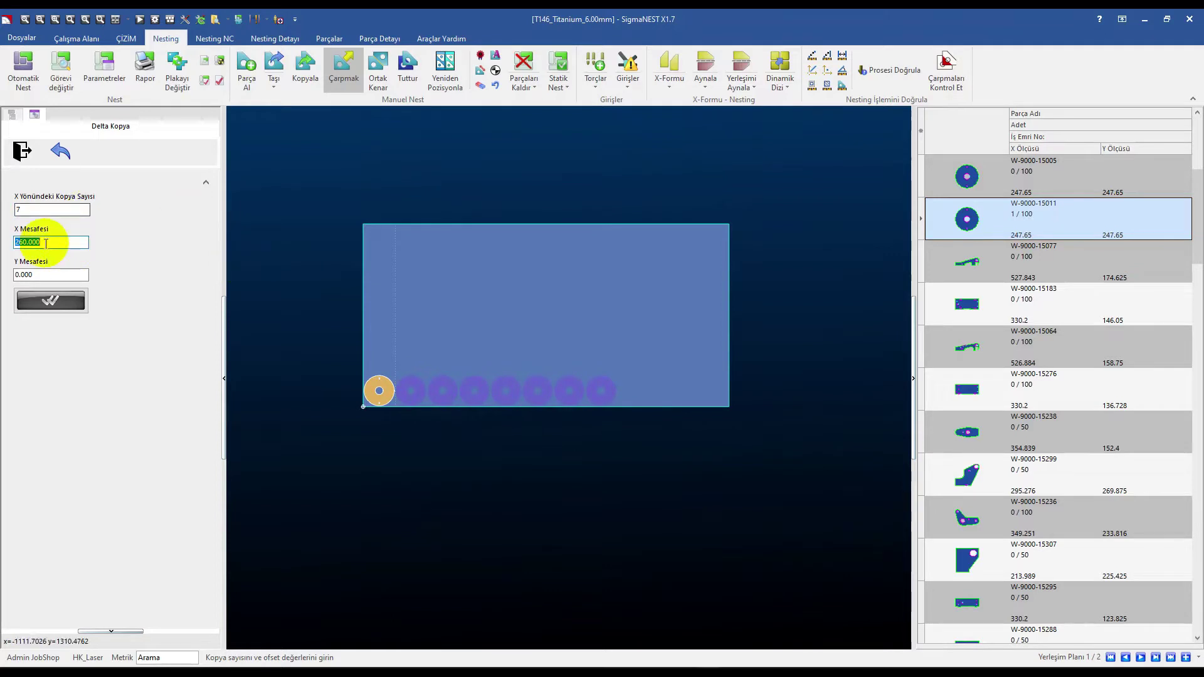
Step: Set X Mesafesi to 255 and apply, giving a row of eight rounds (8/100)
scroll(410, 391, up, 2)
scroll(410, 391, up, 2)
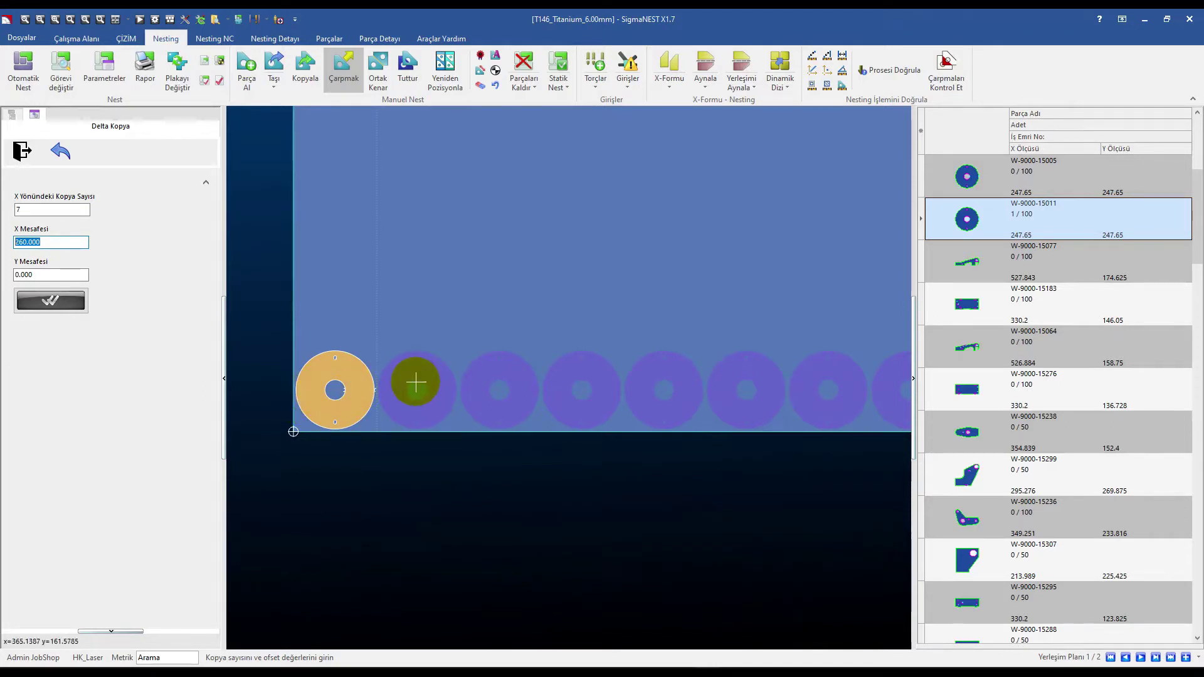
double_click(49, 242)
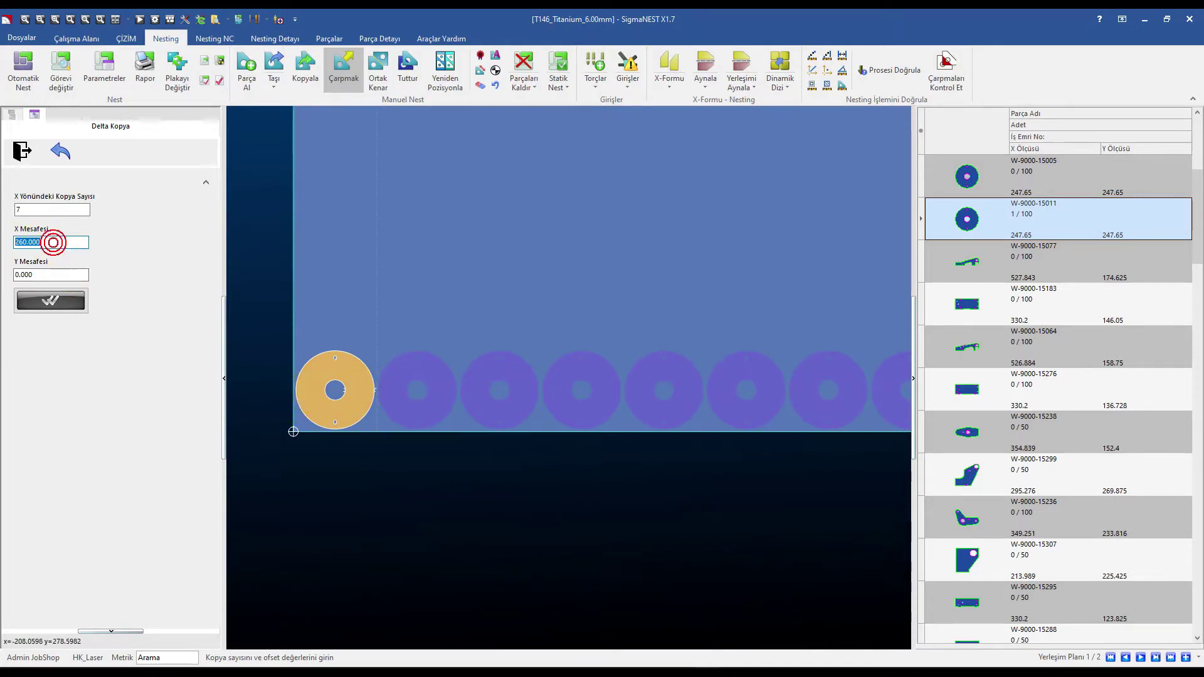
text(25)
key(Tab)
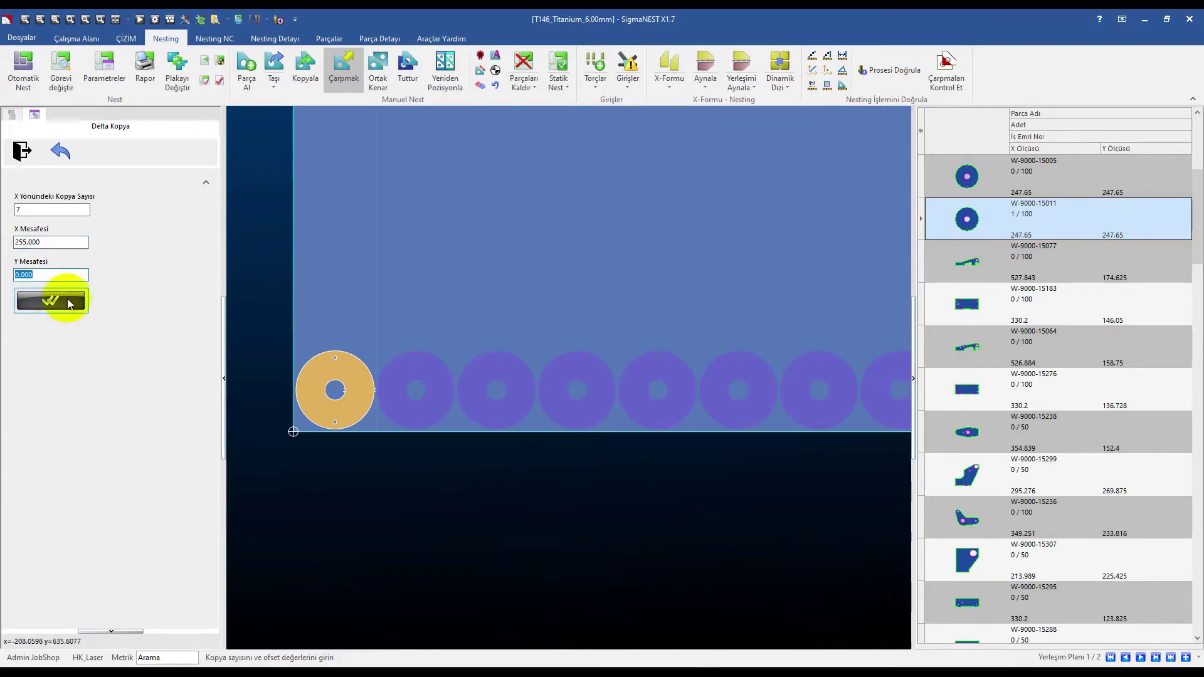
click(51, 300)
scroll(323, 350, down, 3)
scroll(326, 351, down, 1)
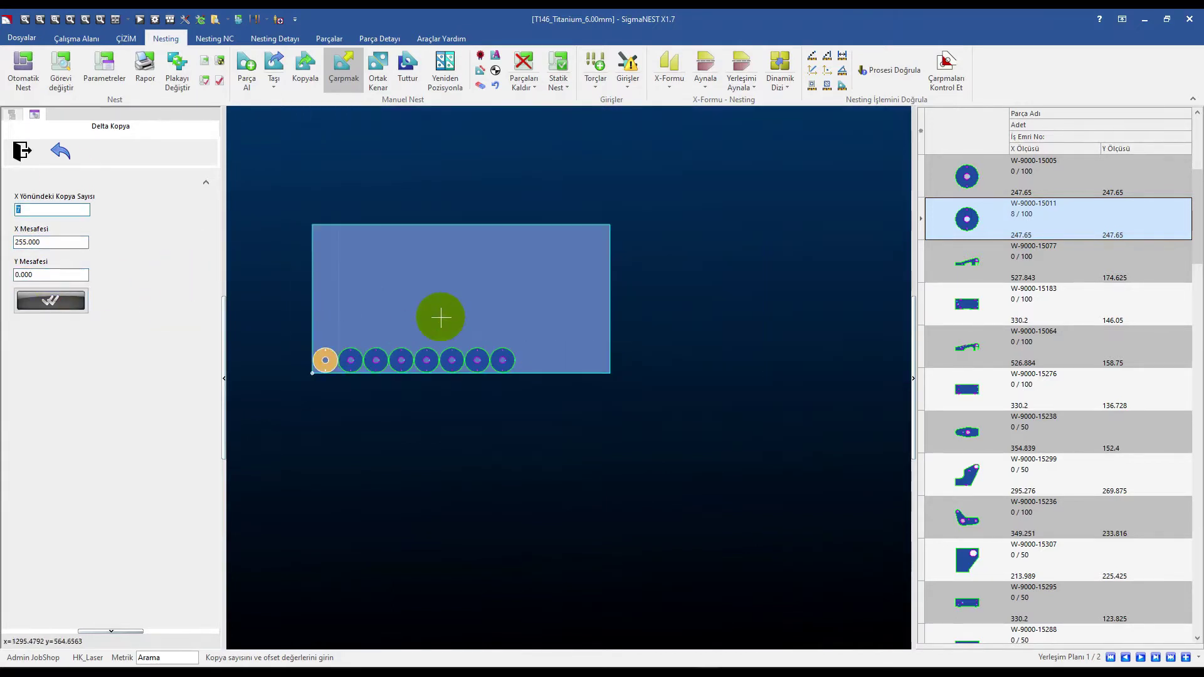
click(22, 151)
click(676, 89)
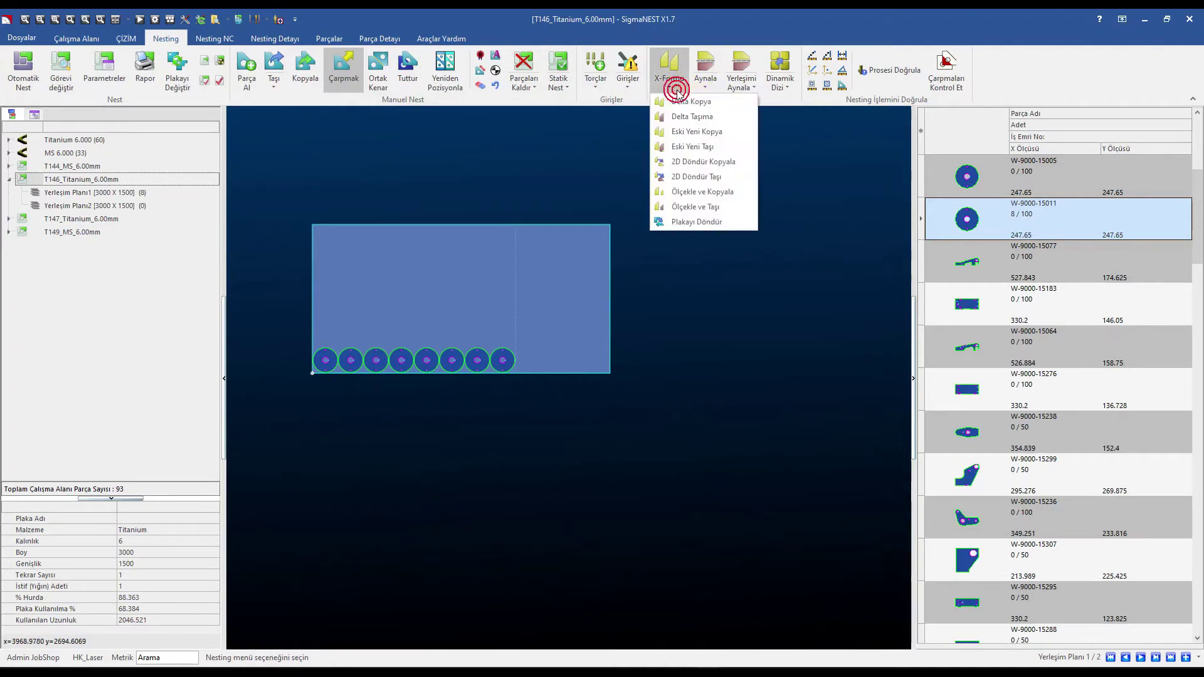
Step: Delta Taşıma the eight-round row by X 0, Y 260 to lift it off the bottom edge
click(696, 116)
click(555, 334)
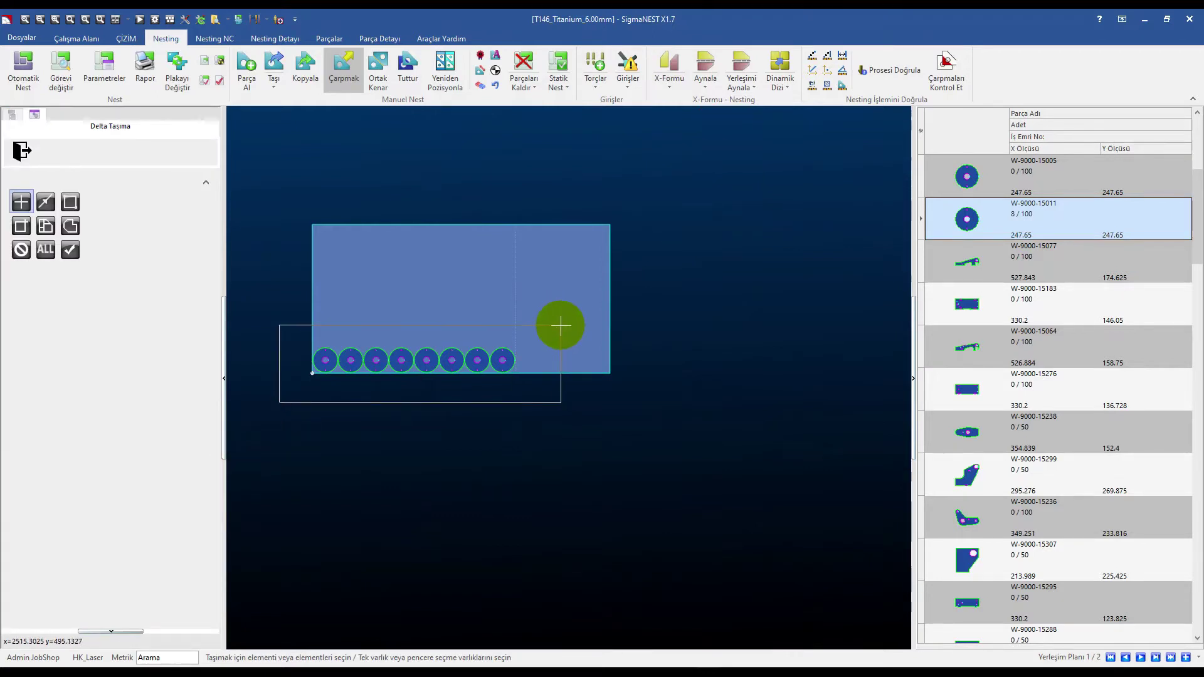
click(555, 334)
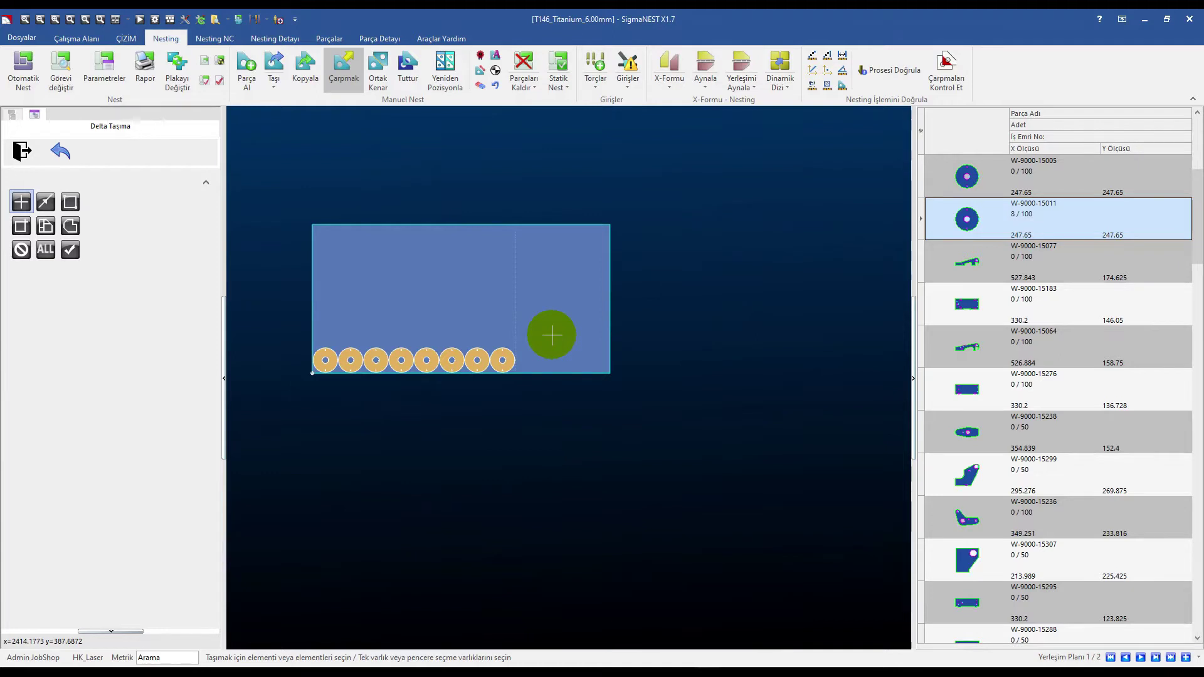
right_click(552, 335)
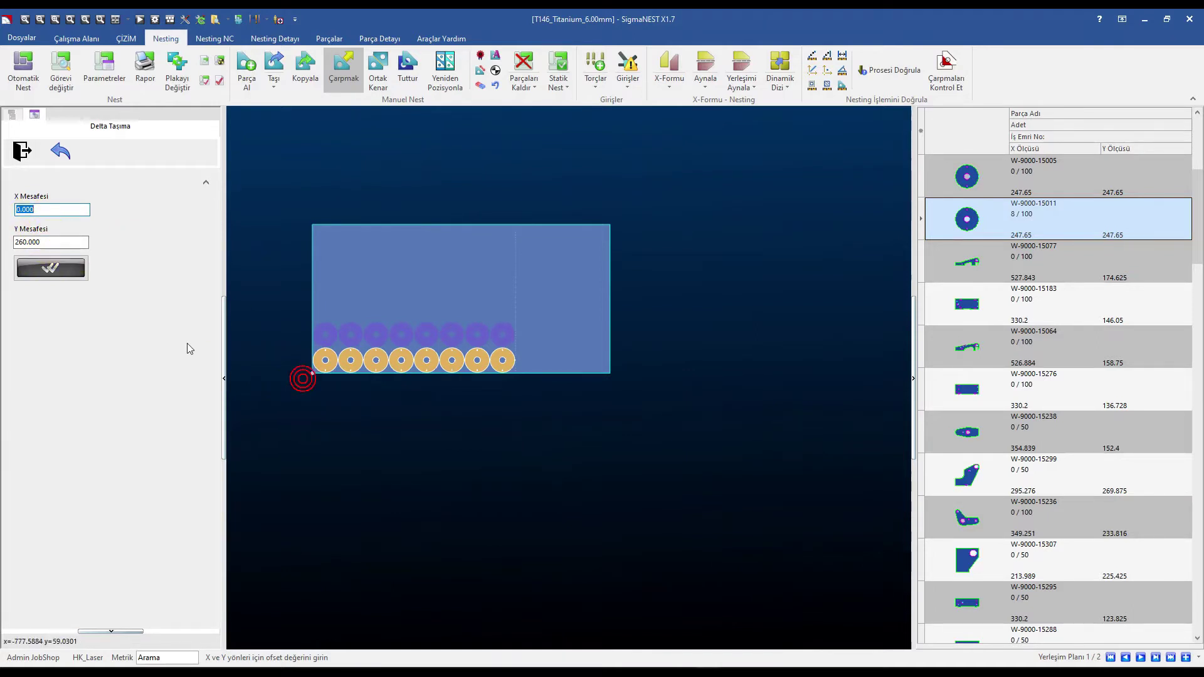
click(50, 268)
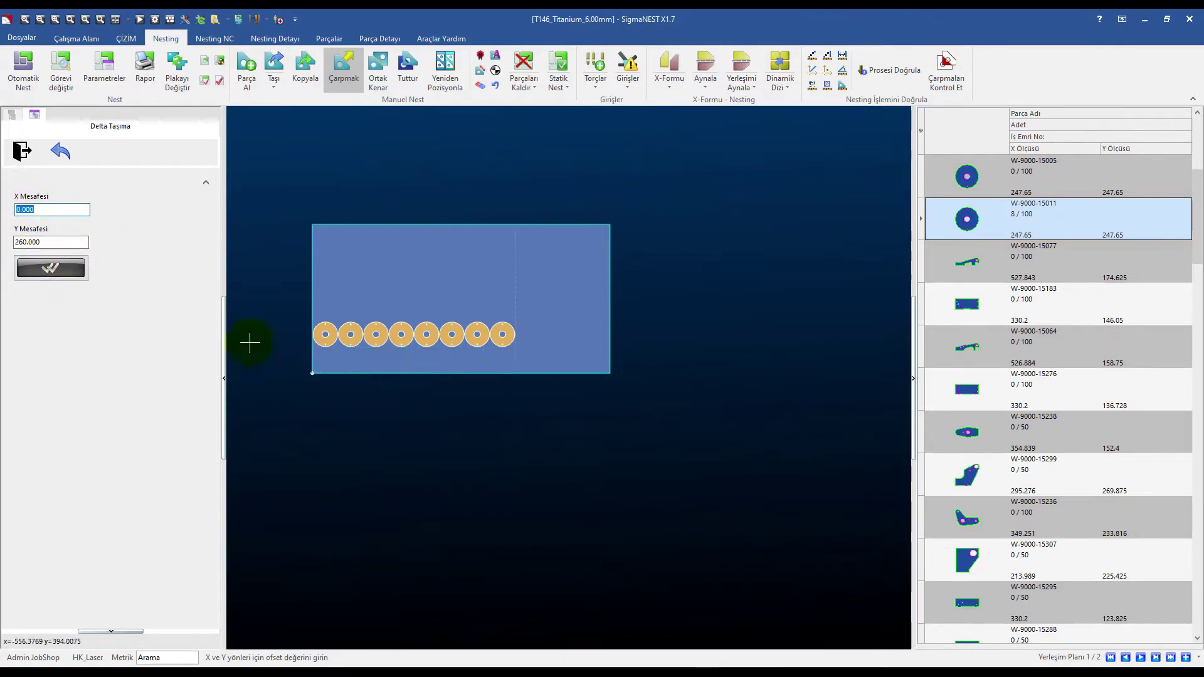
click(22, 151)
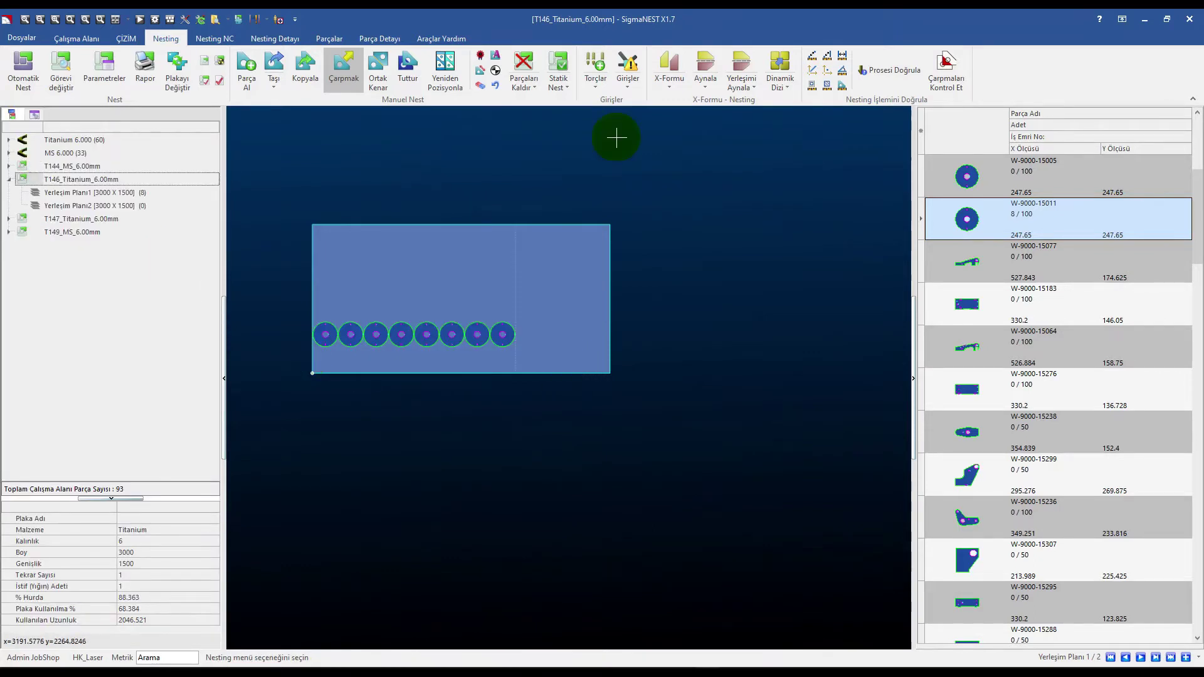
click(677, 93)
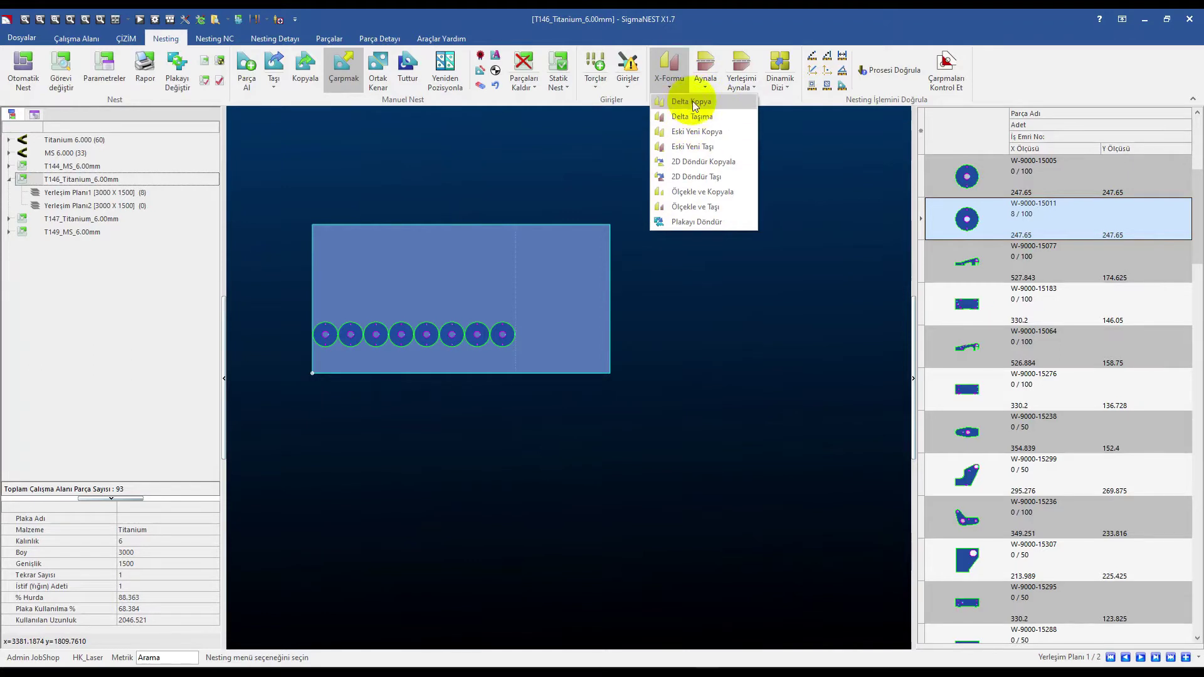
Step: Eski Yeni Kopya the row 4 times upward at Y 255, forming a 40-round grid
click(716, 136)
drag(270, 302, 578, 375)
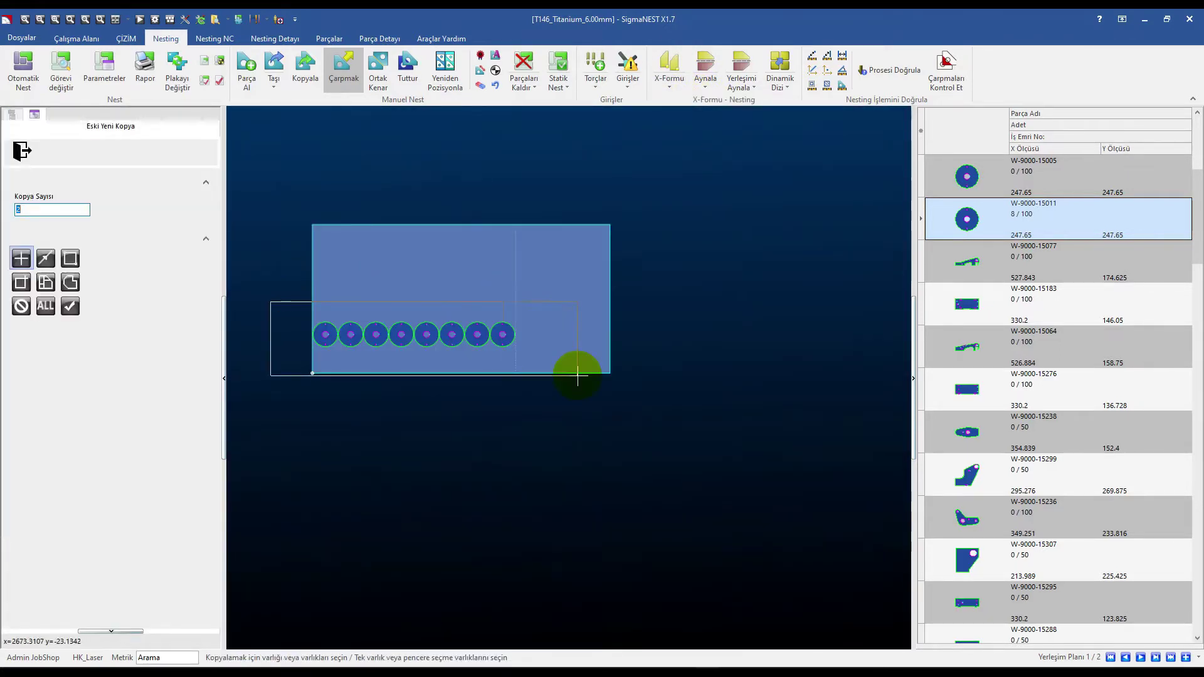
right_click(572, 371)
click(14, 208)
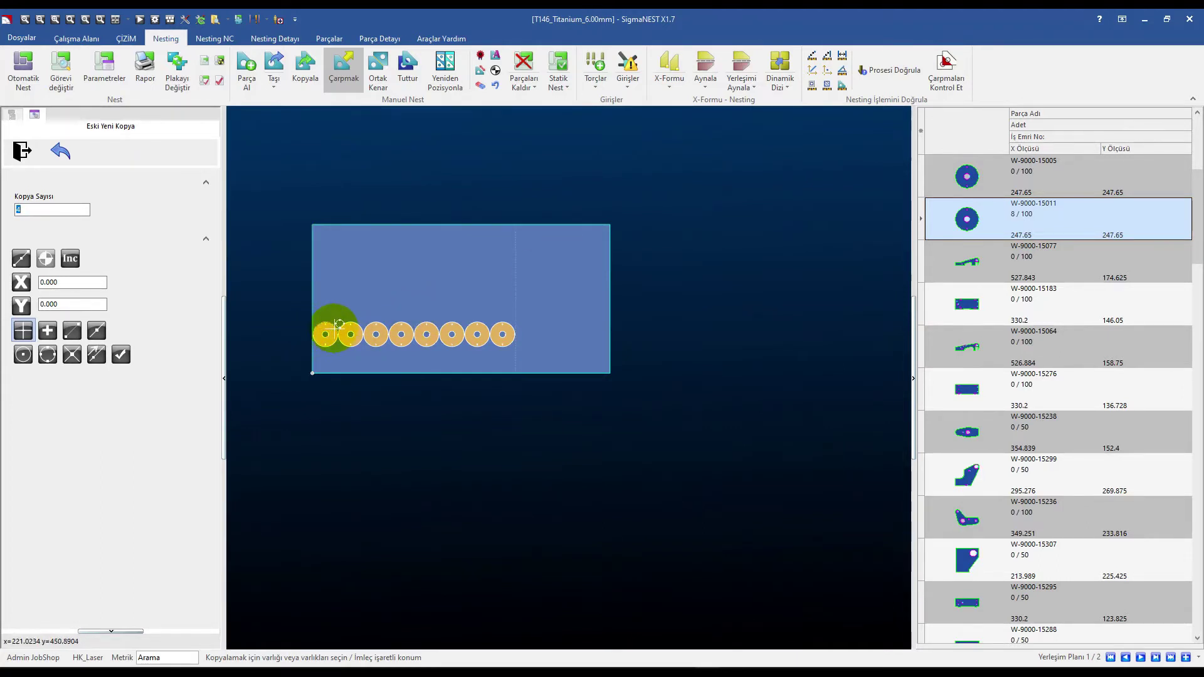
click(325, 335)
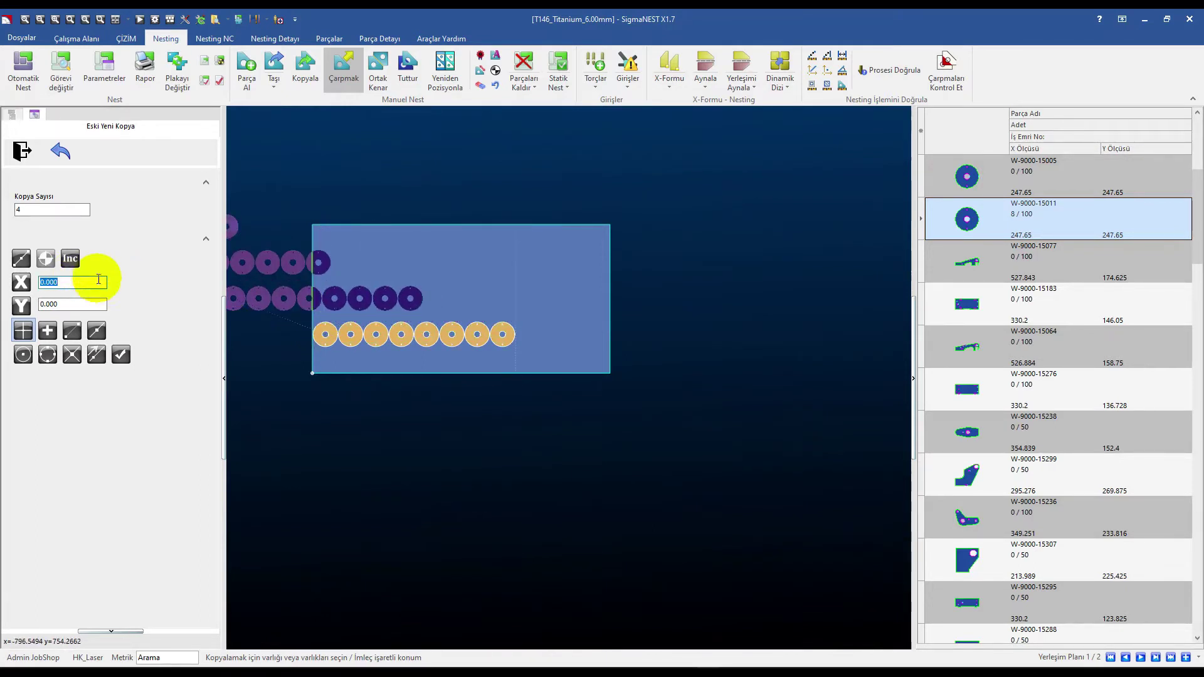
text(0)
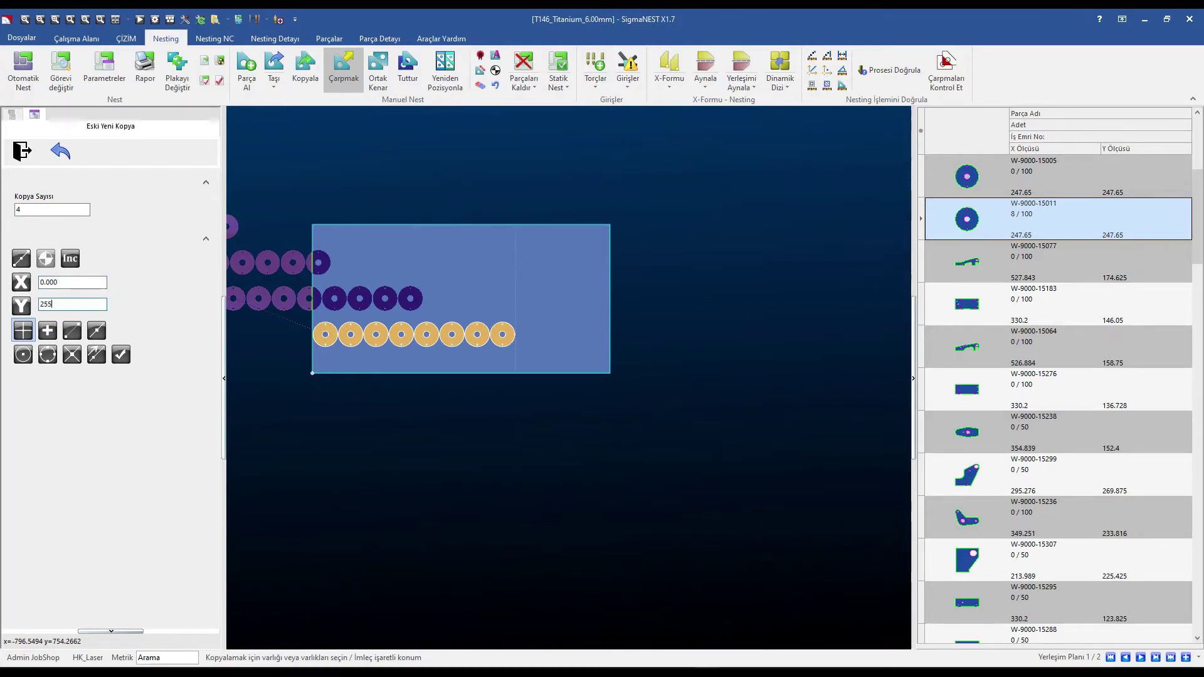
key(Return)
click(22, 150)
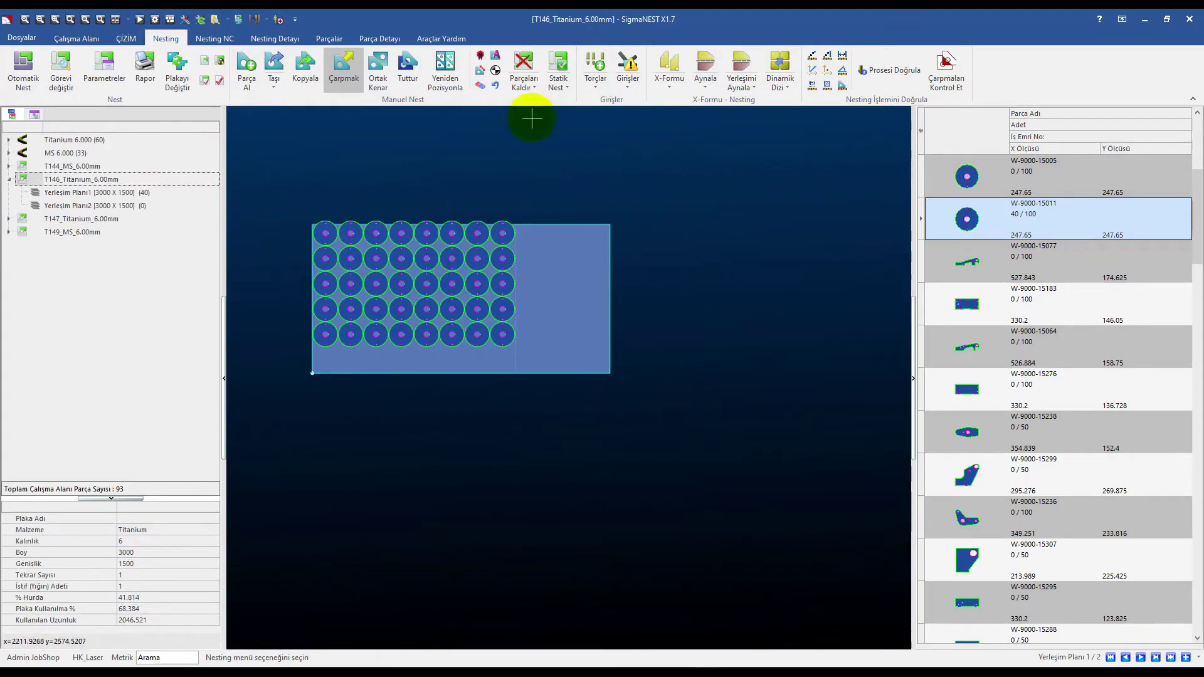
click(276, 58)
Step: Push all forty rounds down against the plate's bottom edge
drag(303, 181, 577, 353)
right_click(577, 353)
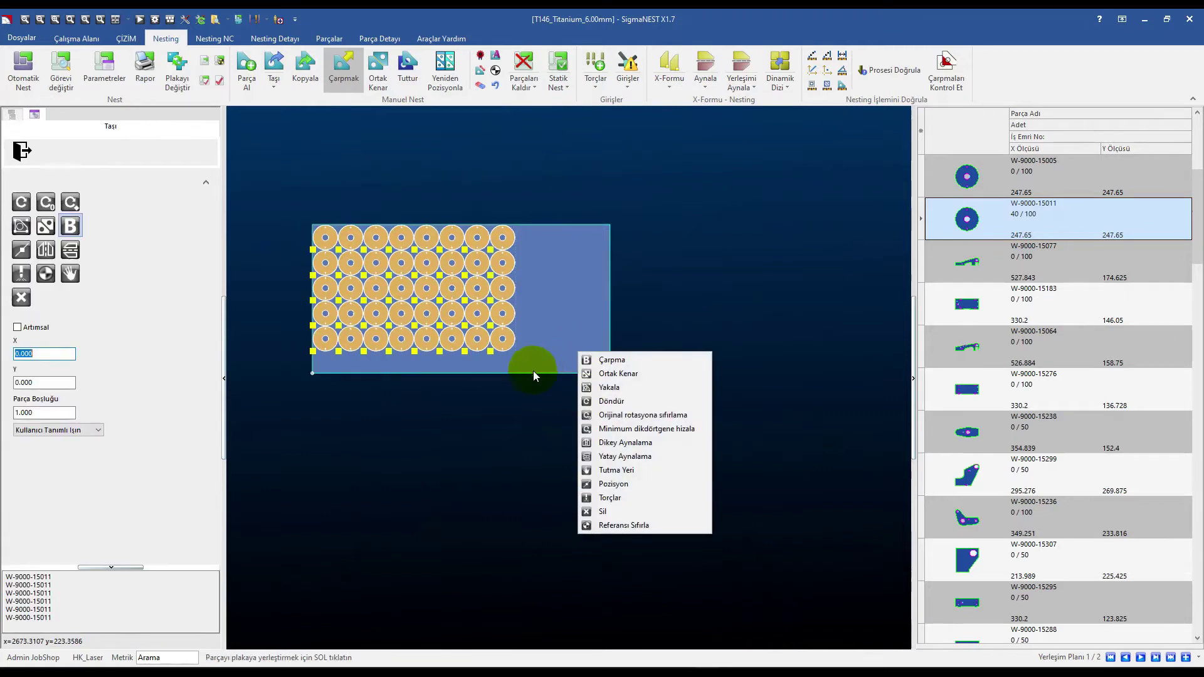
click(578, 375)
drag(578, 379, 582, 374)
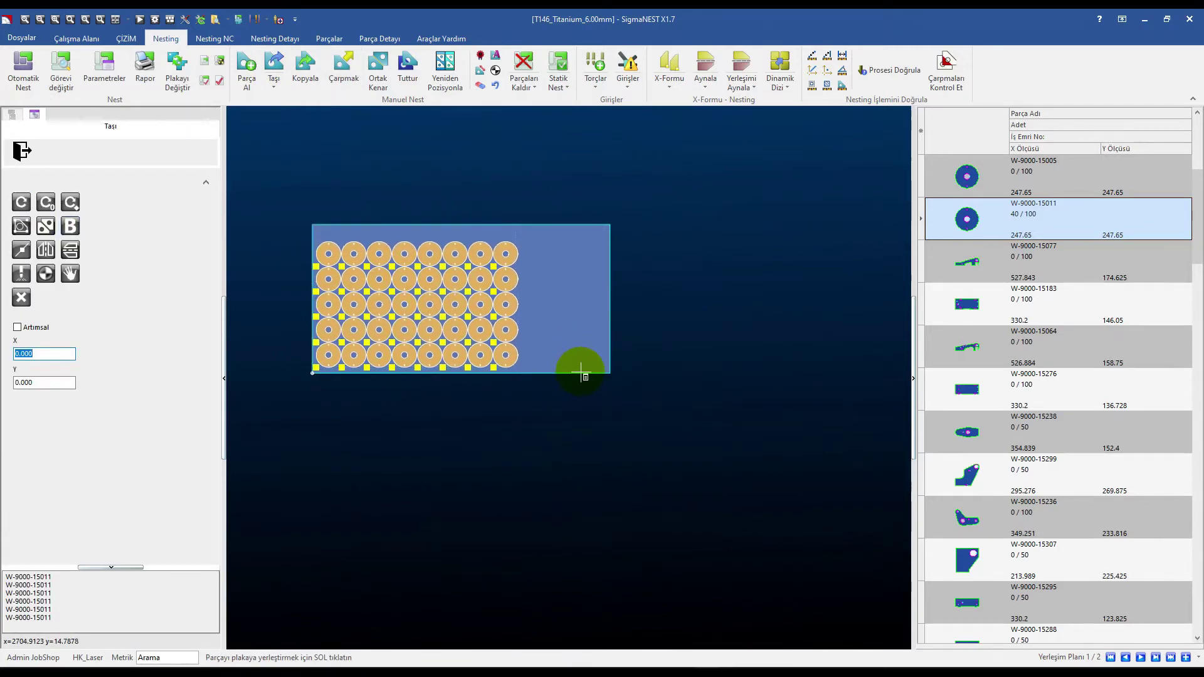
click(582, 374)
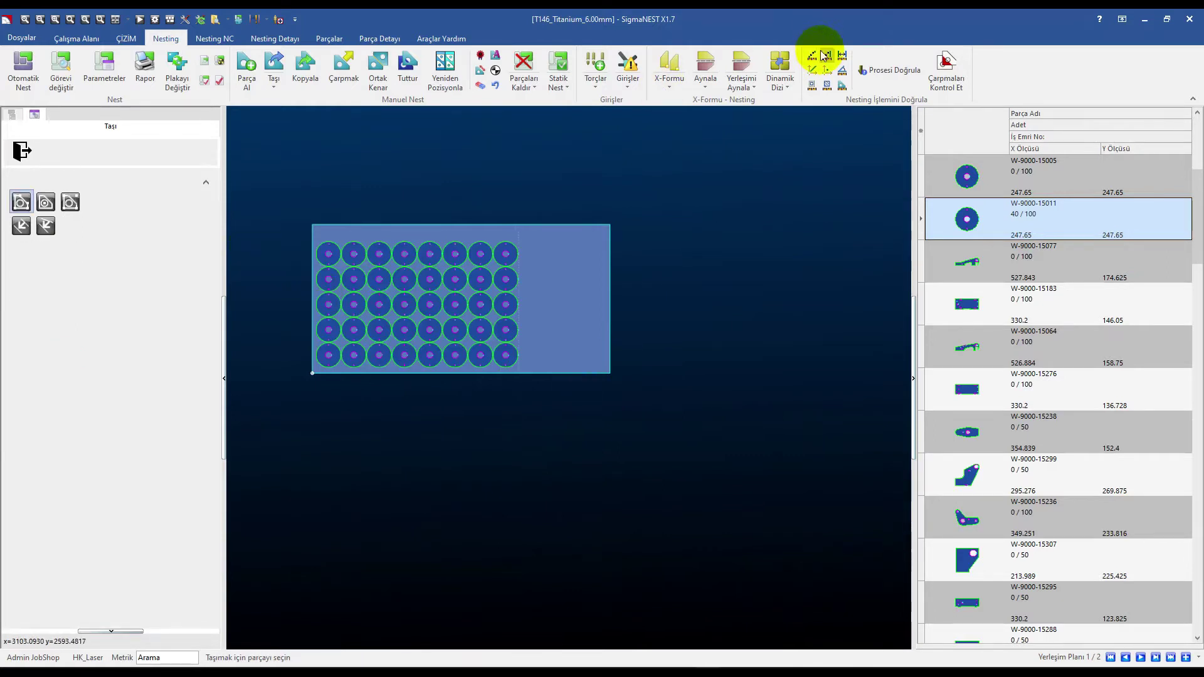
Step: Point-to-point move the three top-left circles to the plate's lower-right area
click(669, 72)
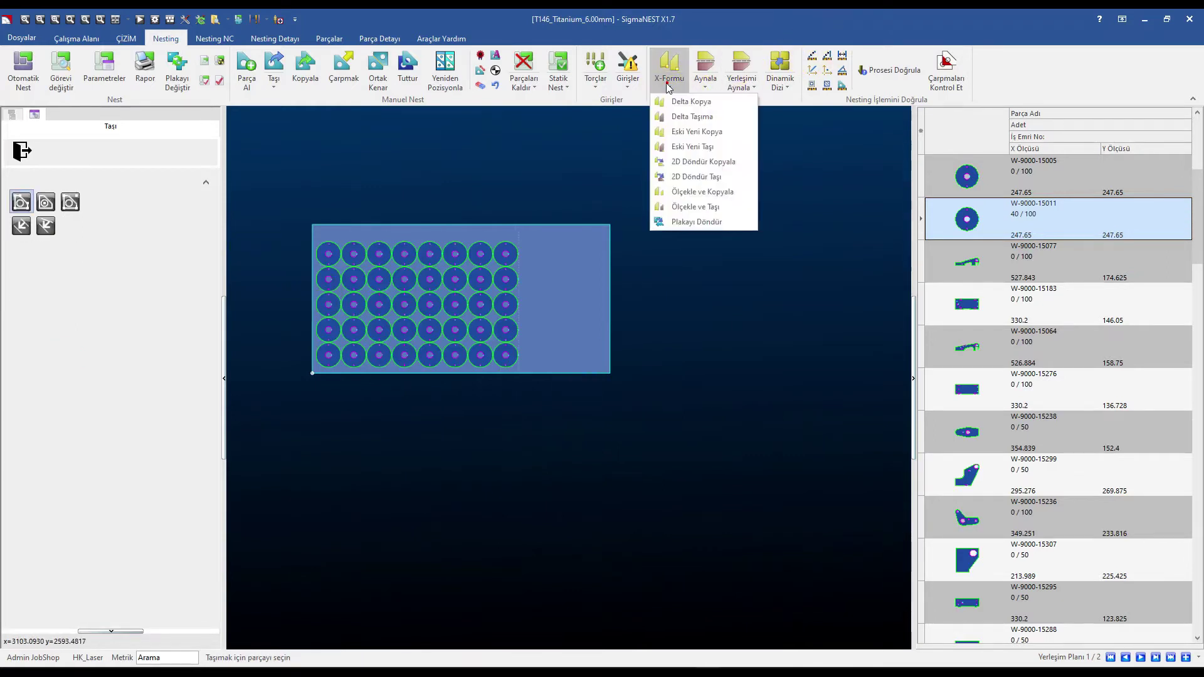
click(701, 149)
click(259, 210)
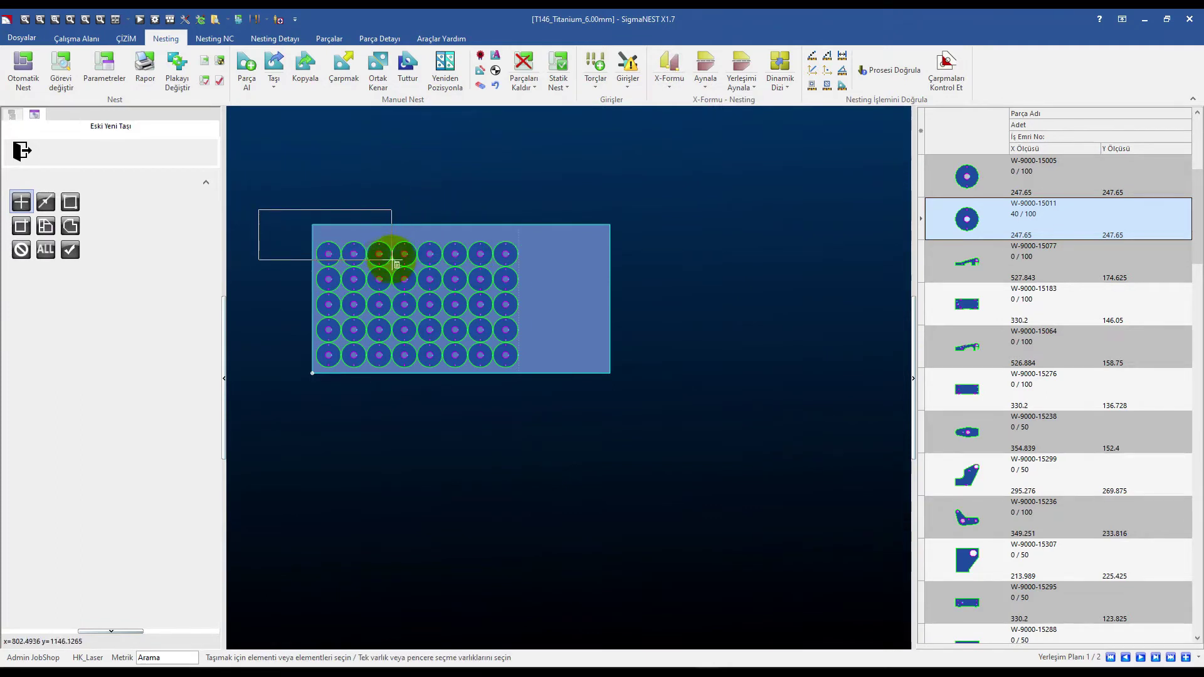
click(408, 267)
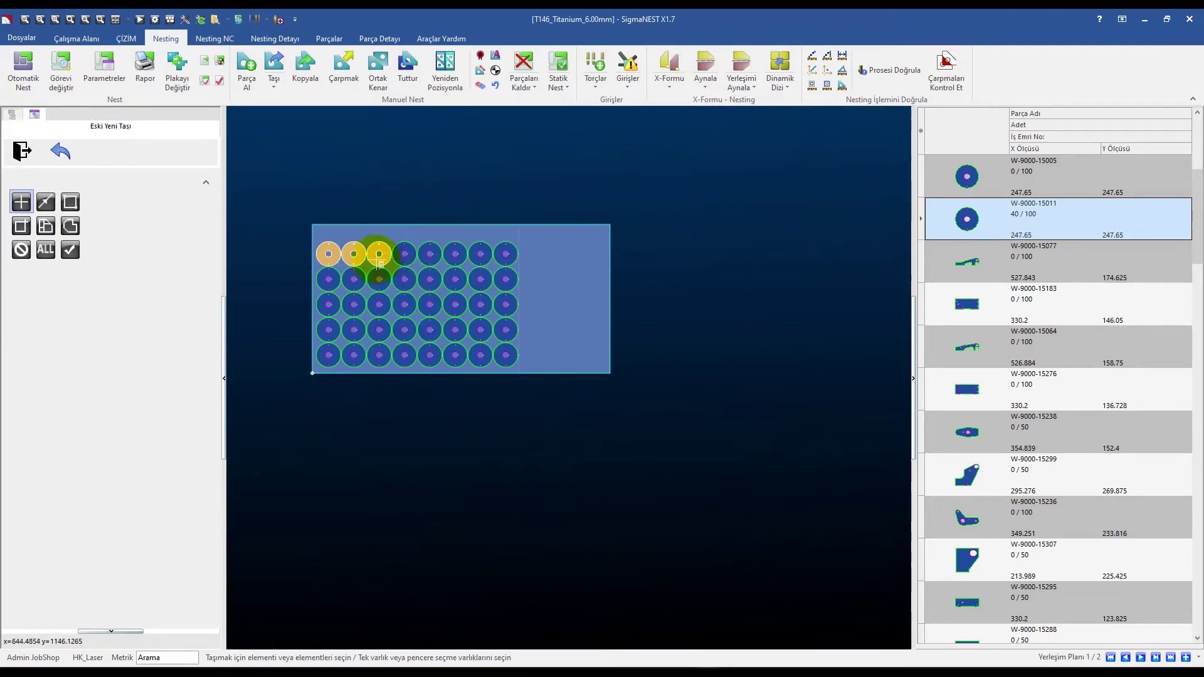
right_click(379, 253)
click(329, 254)
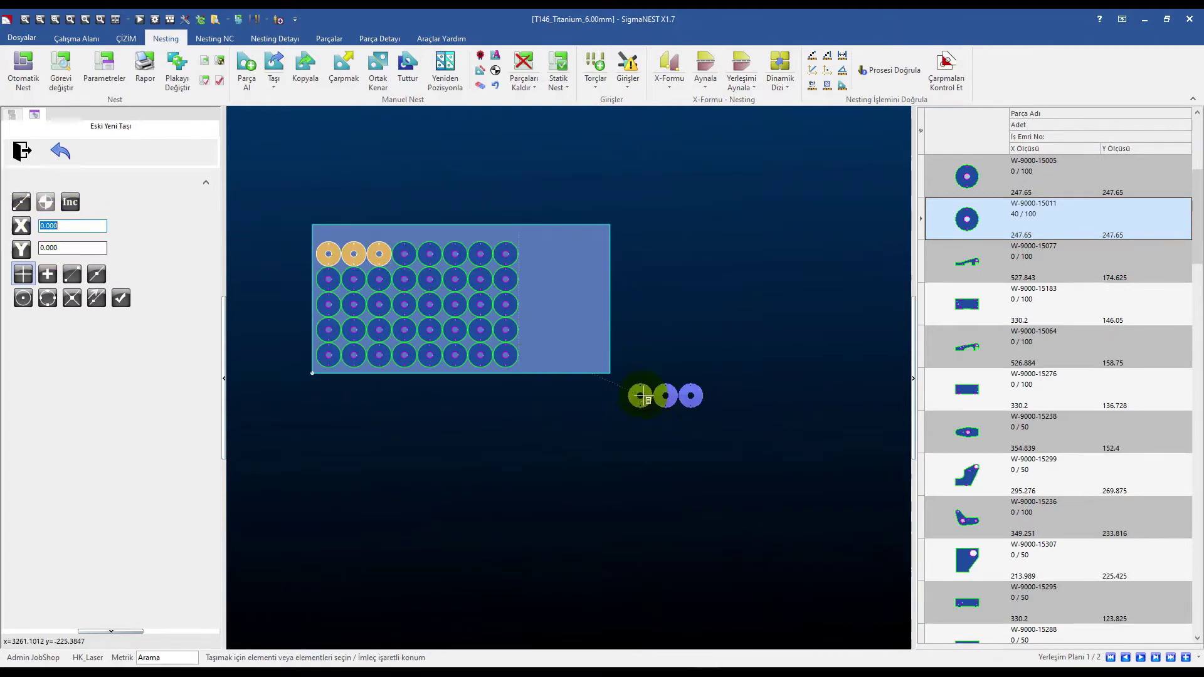
click(534, 357)
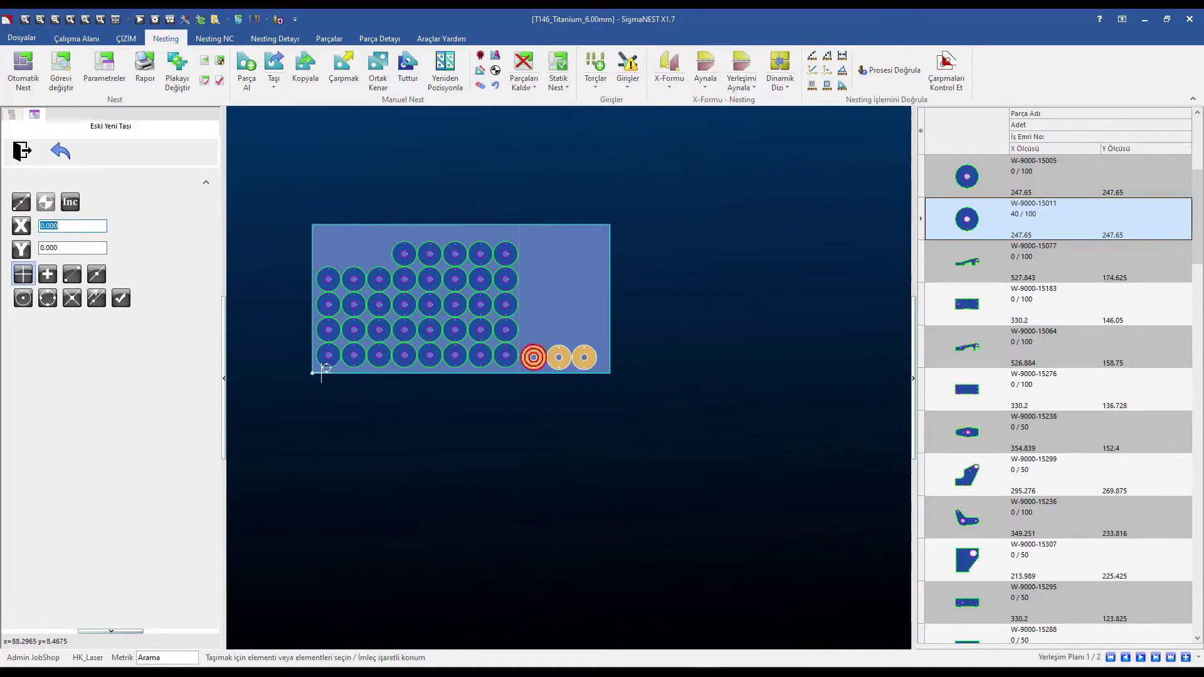
click(372, 227)
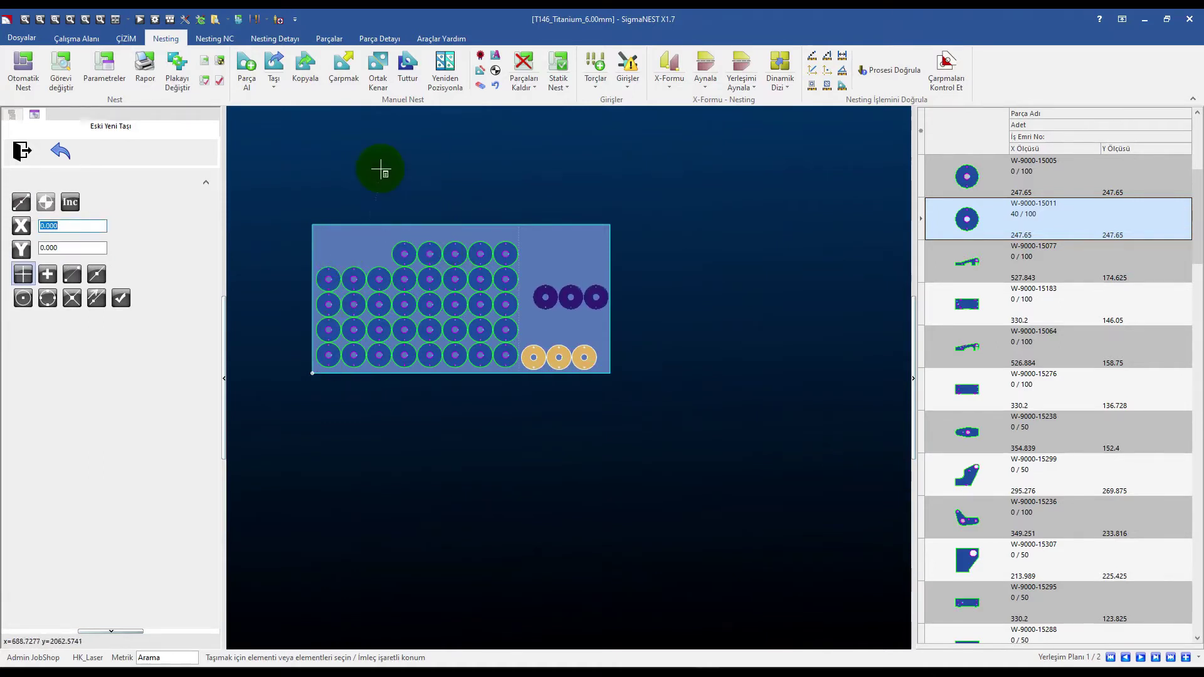
Step: Realign the three circles onto the bottom row, then remove all parts from the plate
click(367, 202)
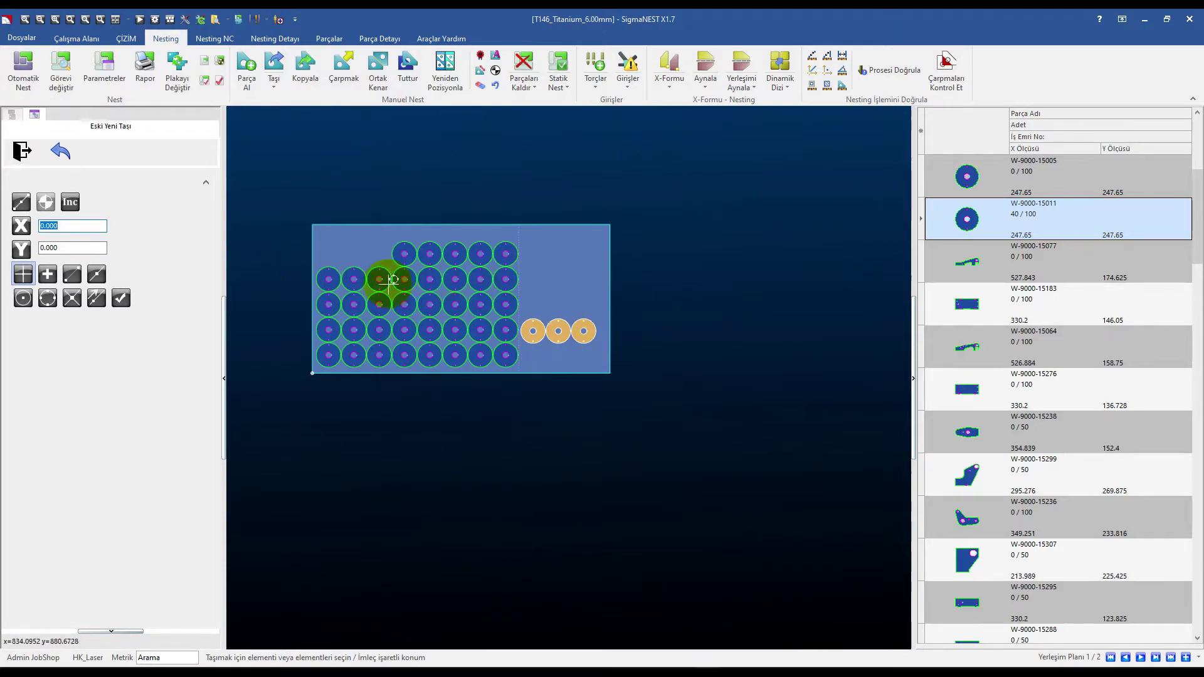
click(533, 331)
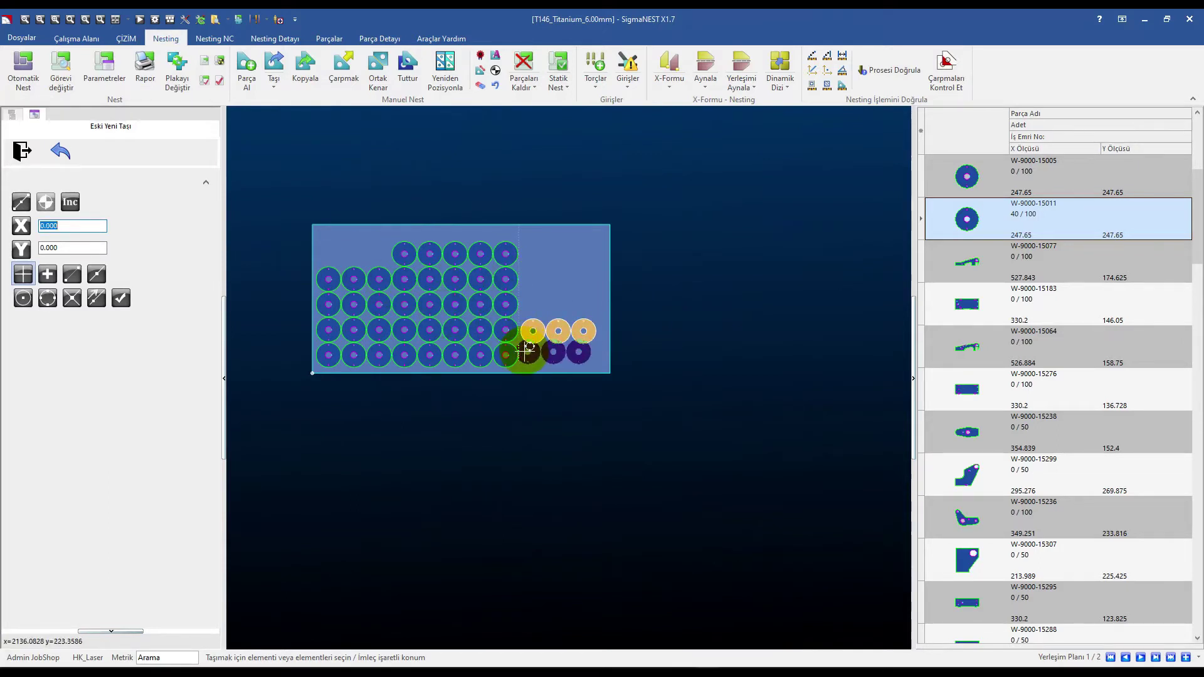
click(536, 343)
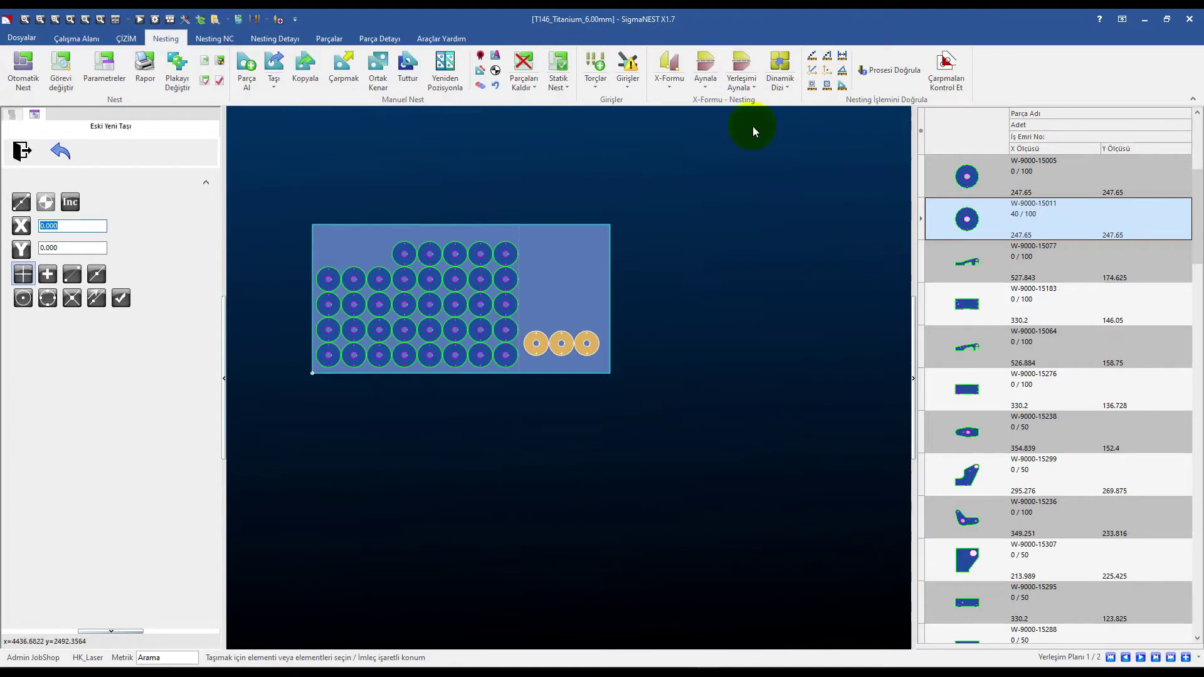
click(672, 87)
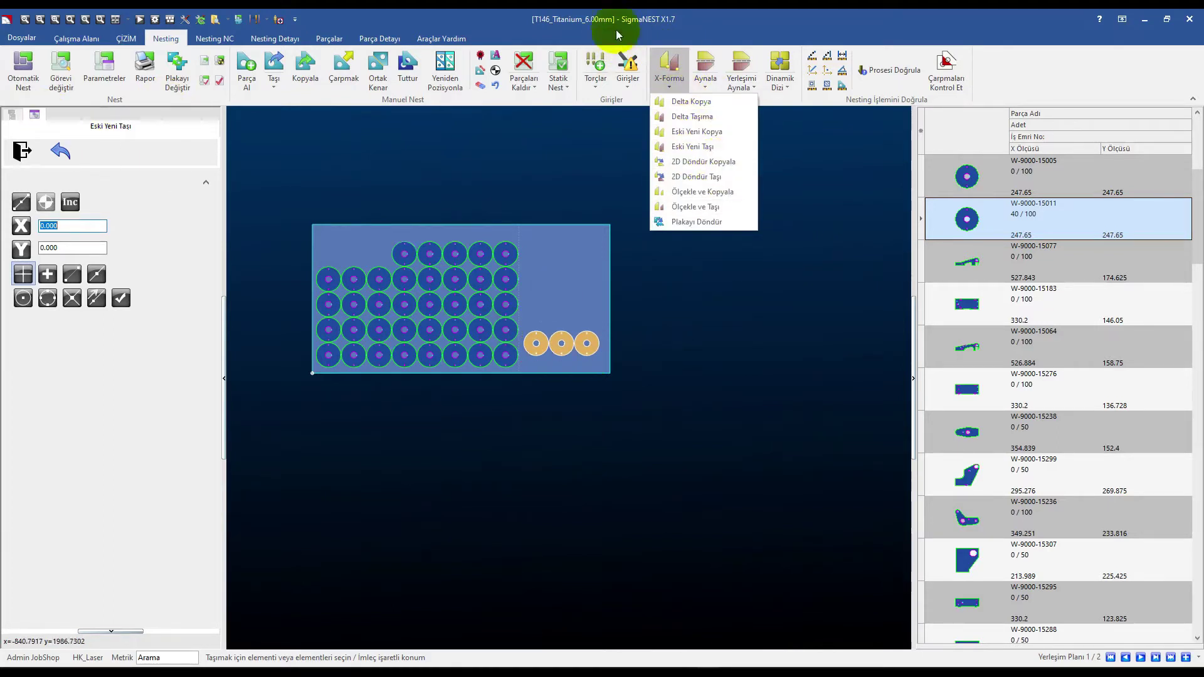
click(523, 66)
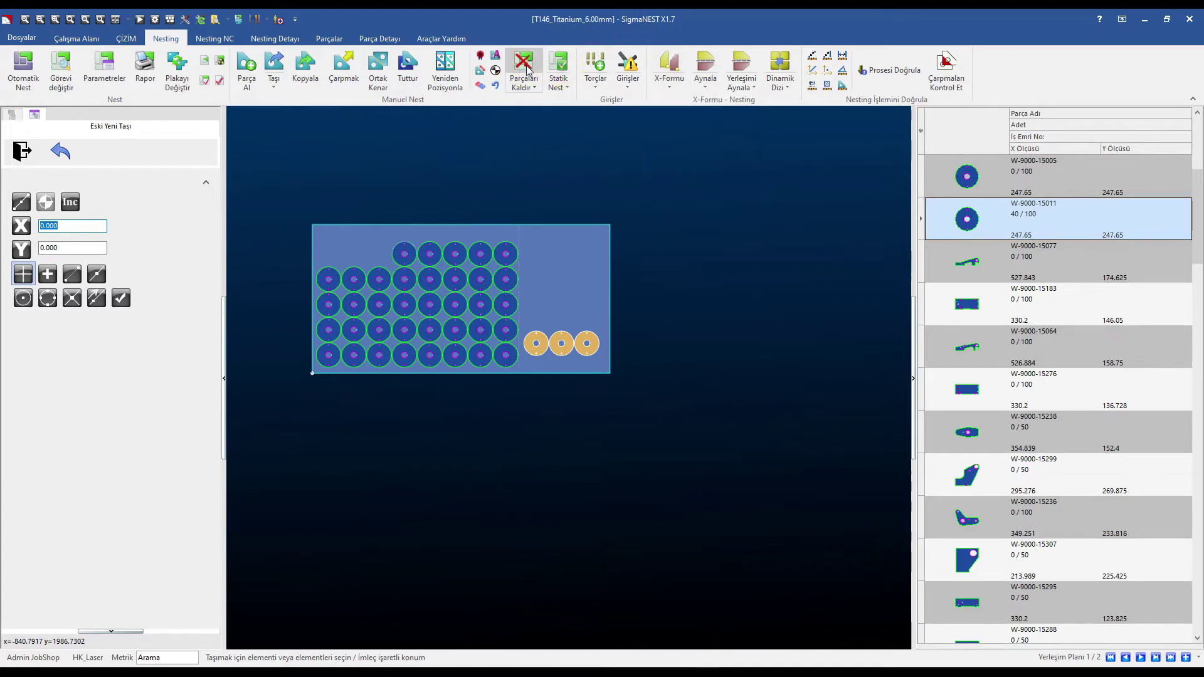
Step: Place one W-9000-15077 part, rotated upright, at the plate's lower-left corner
click(966, 263)
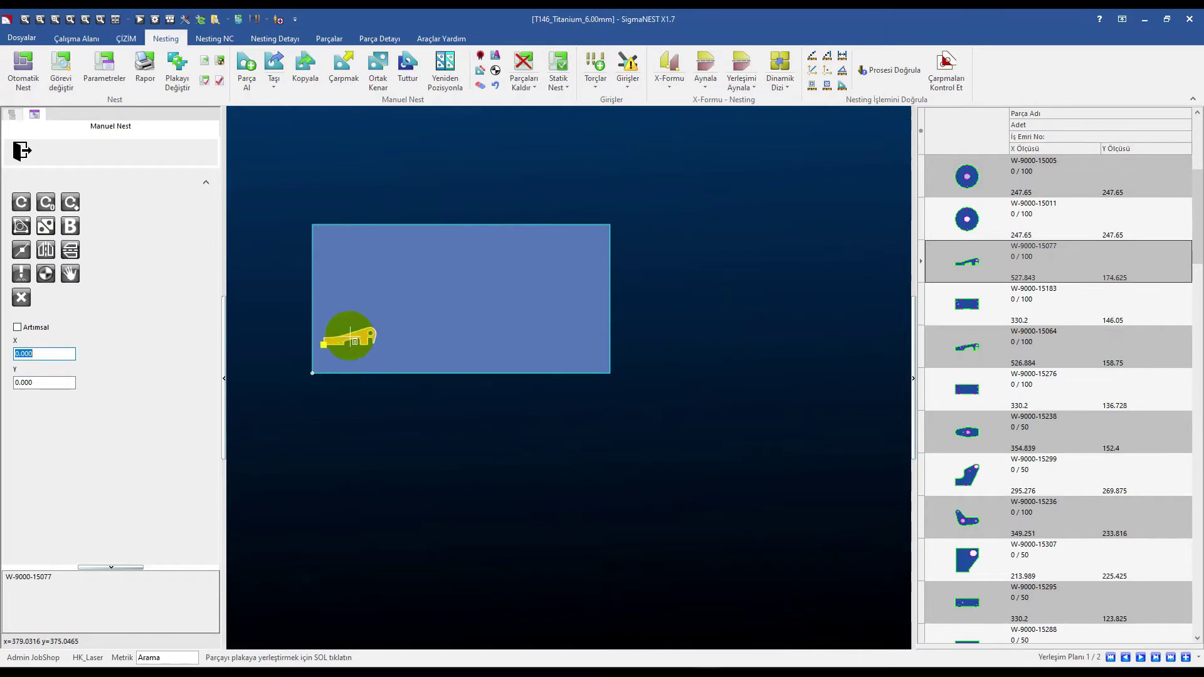
right_click(348, 338)
click(376, 344)
click(286, 373)
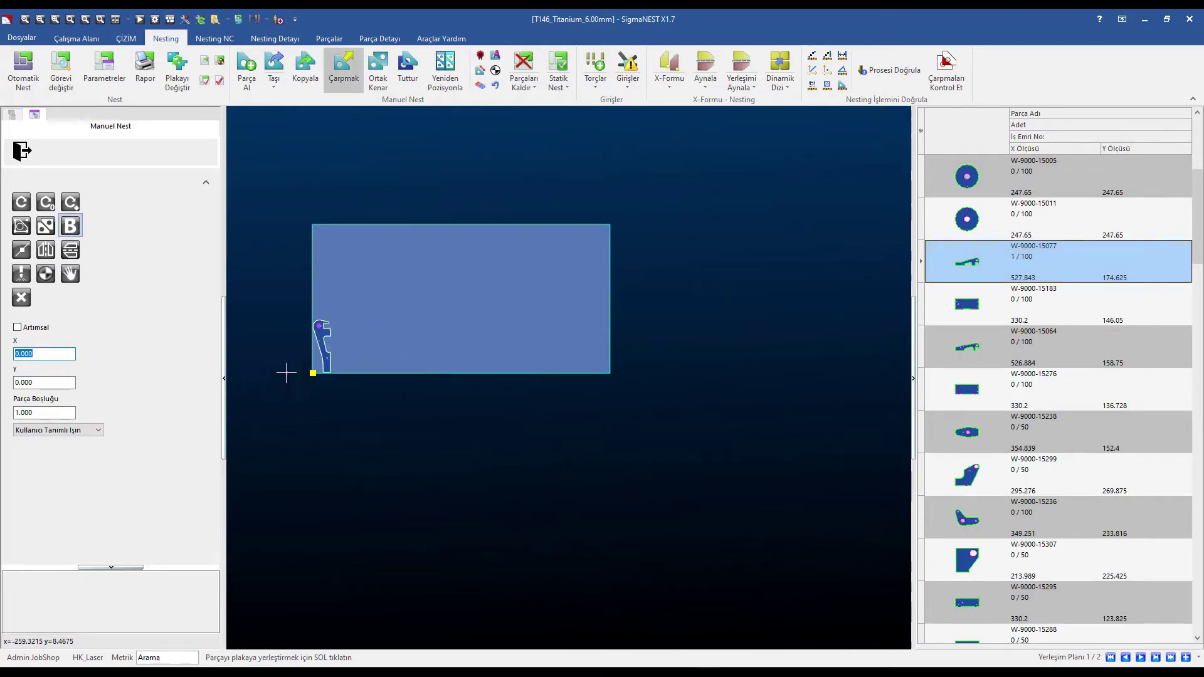
scroll(349, 397, up, 3)
key(Escape)
click(671, 88)
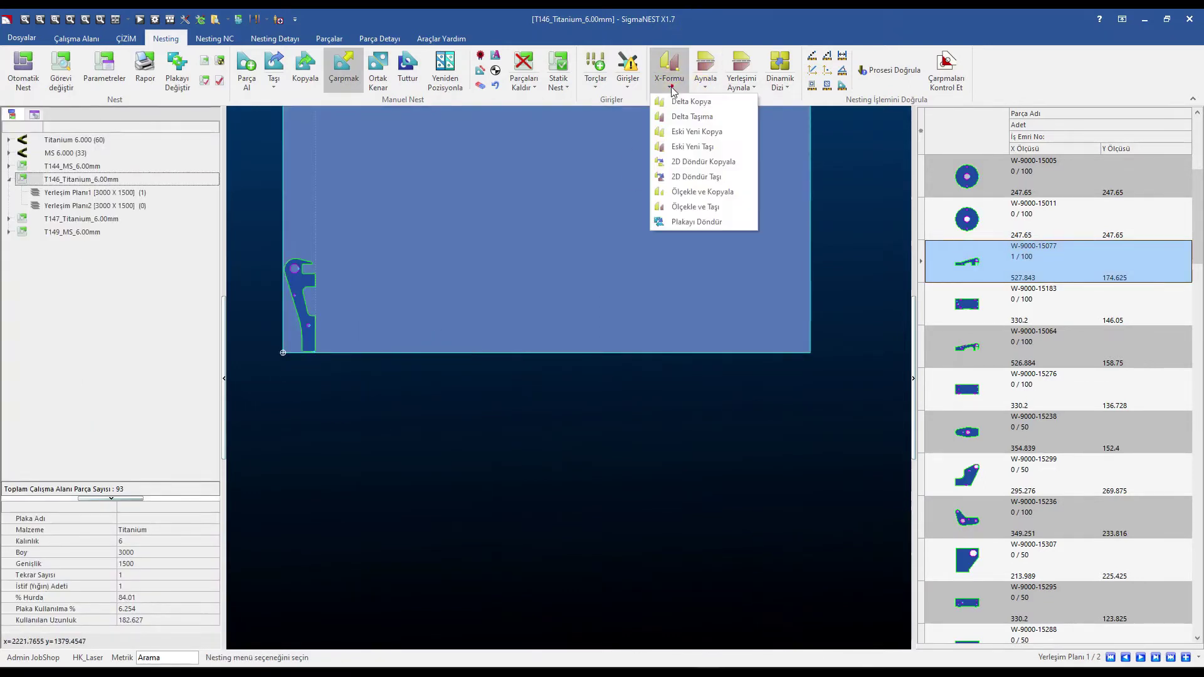
Step: Add a 180°-rotated copy of W-9000-15077 with 2D Döndür Kopyala, count 2/100
click(696, 163)
click(275, 224)
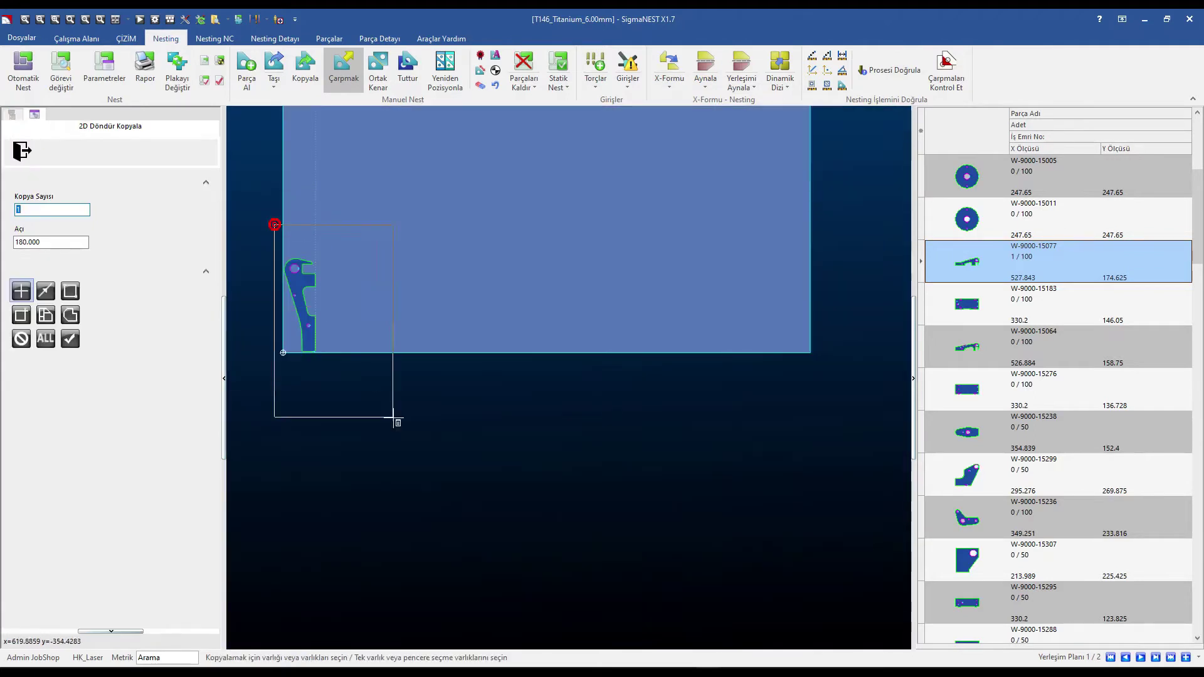
click(387, 407)
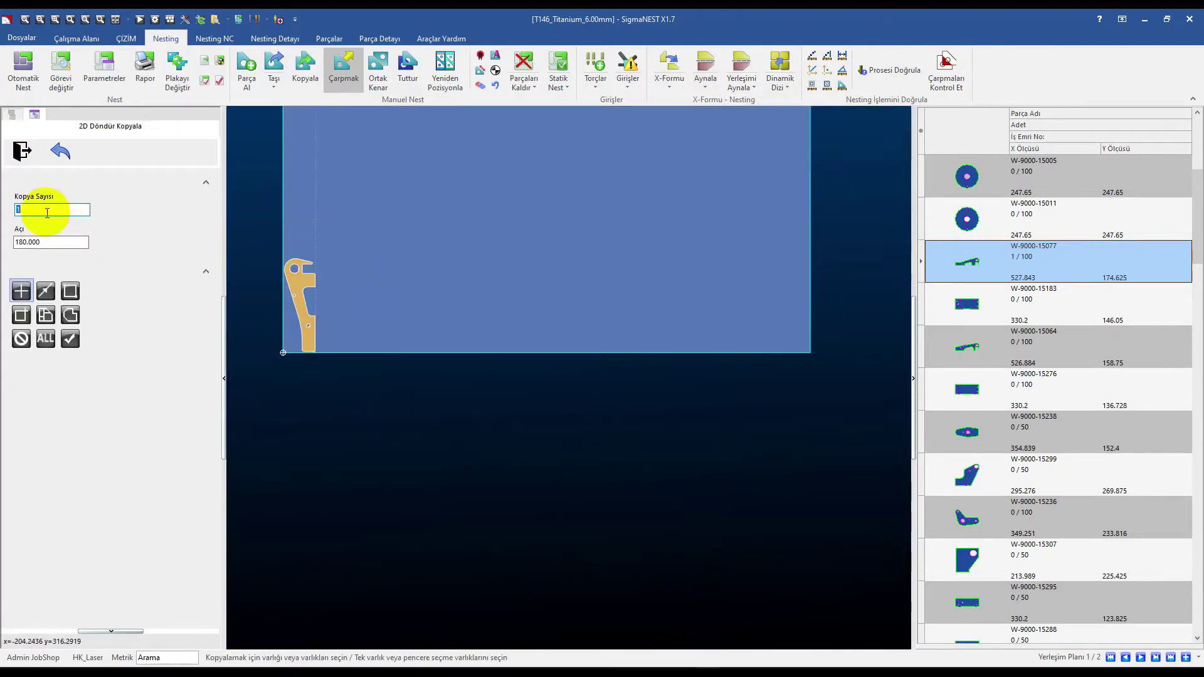
double_click(52, 242)
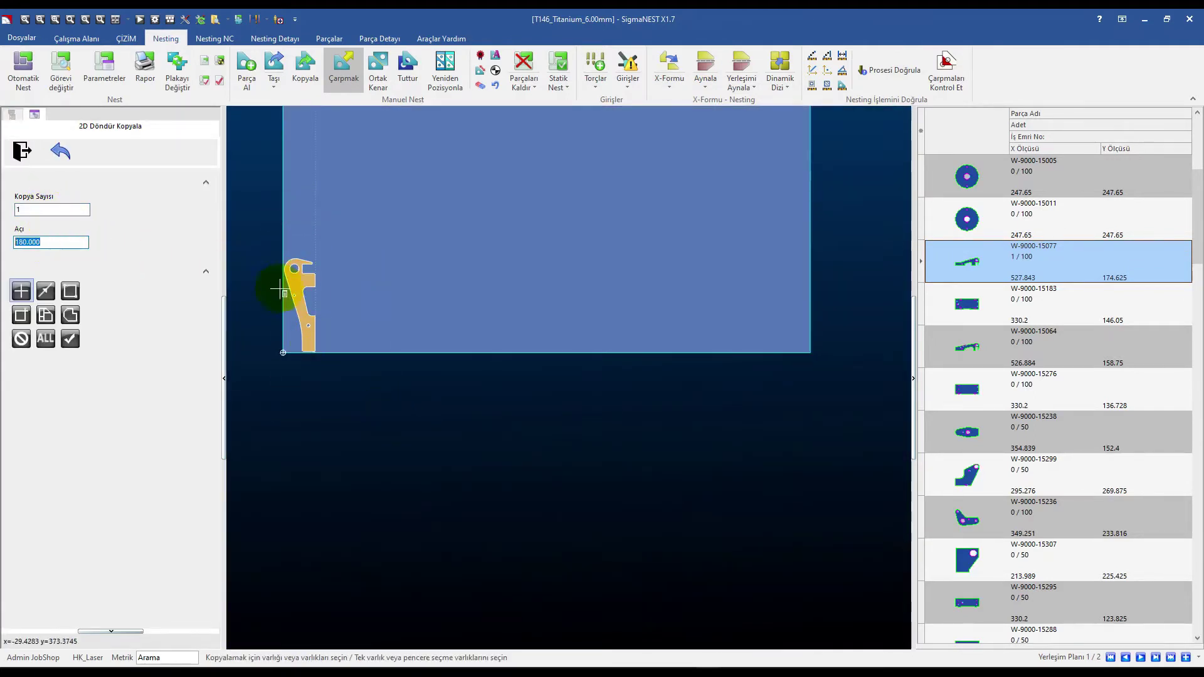
click(70, 339)
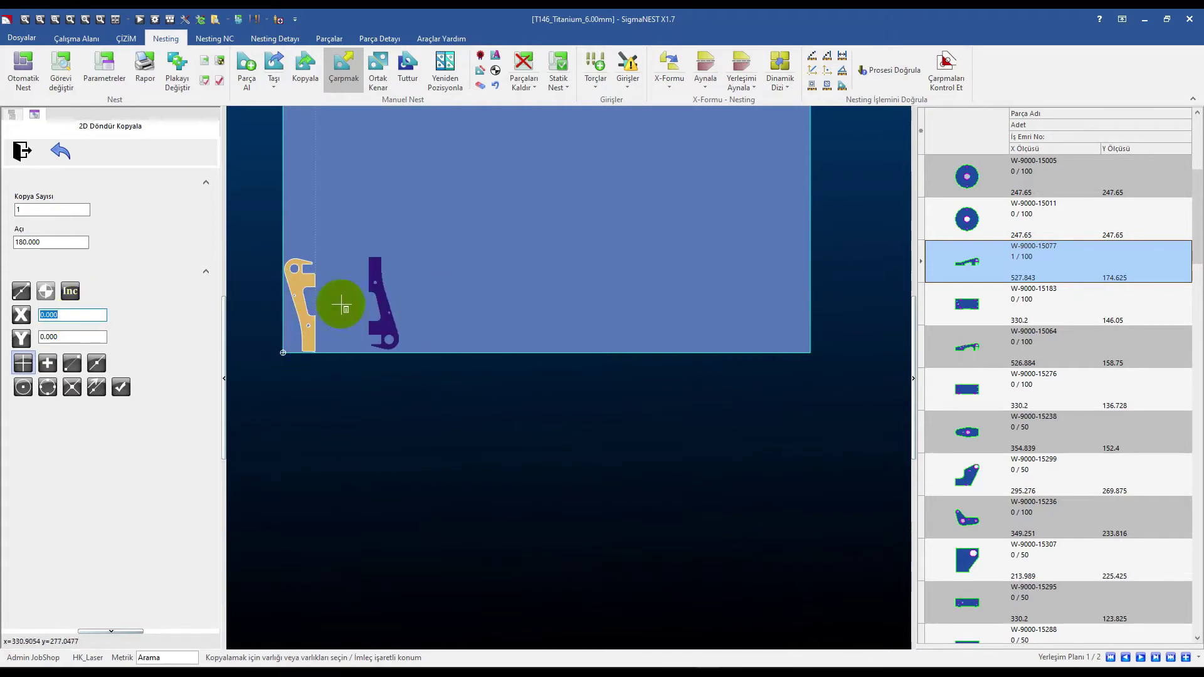
text(175)
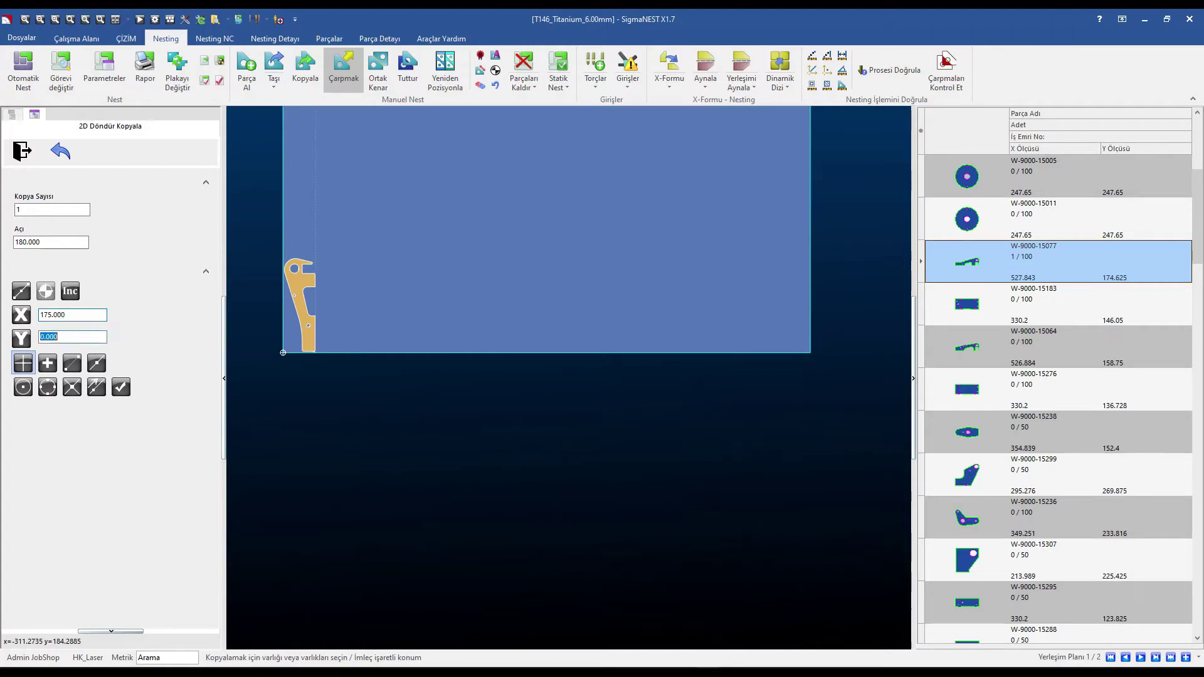
click(327, 307)
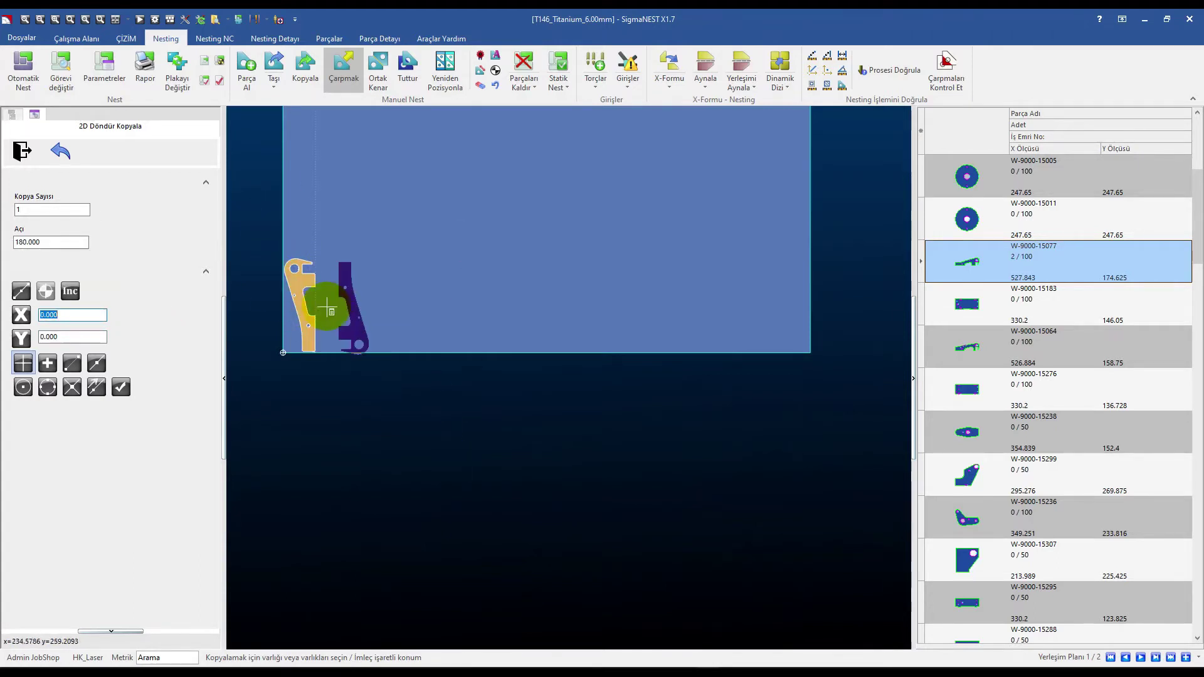
scroll(326, 307, down, 2)
scroll(328, 288, down, 1)
scroll(341, 290, up, 1)
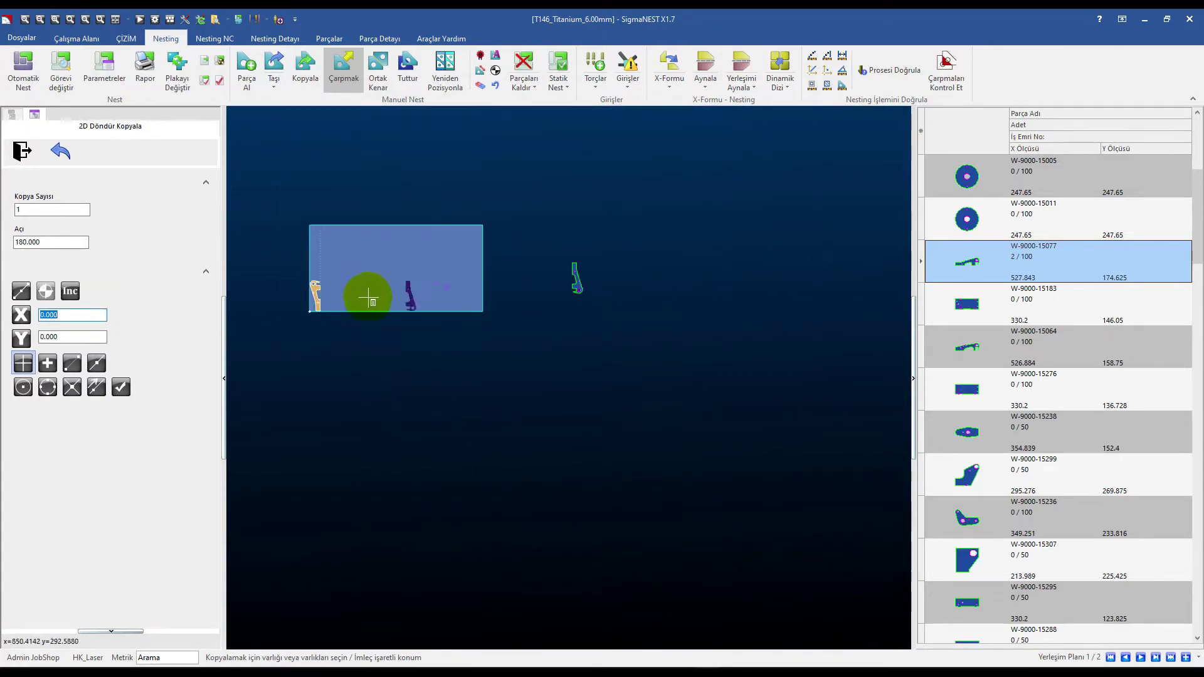
click(22, 151)
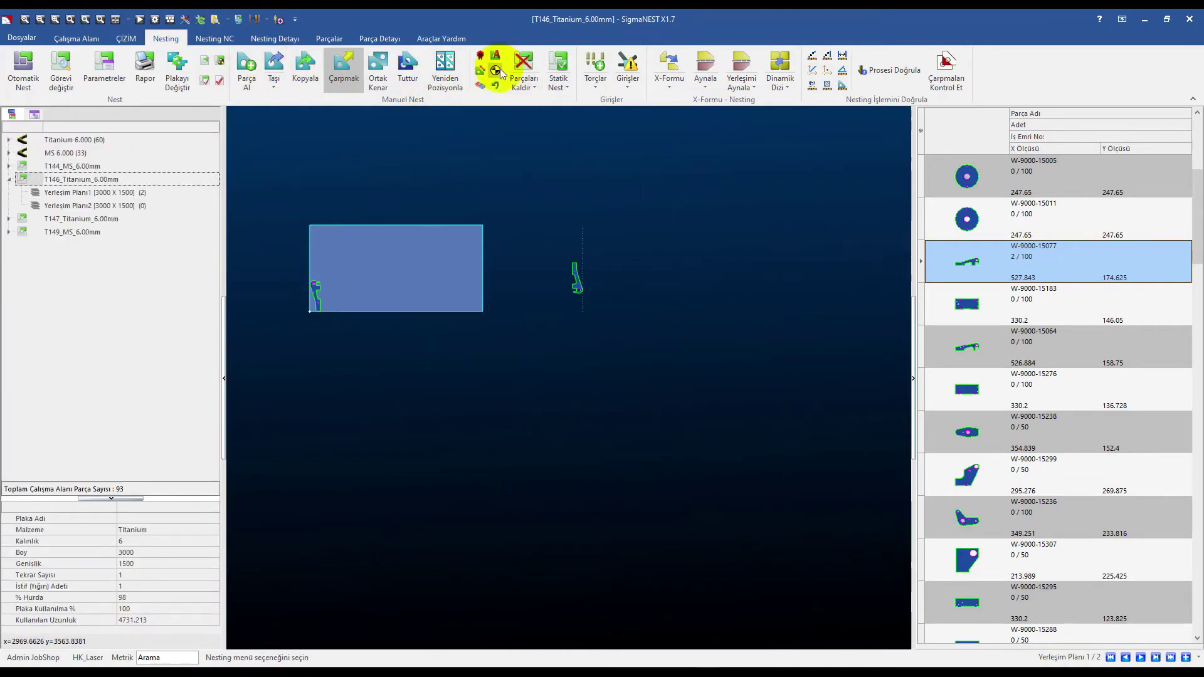
Step: Move the loose W-9000-15077 part onto the plate's lower-left
click(274, 66)
click(575, 280)
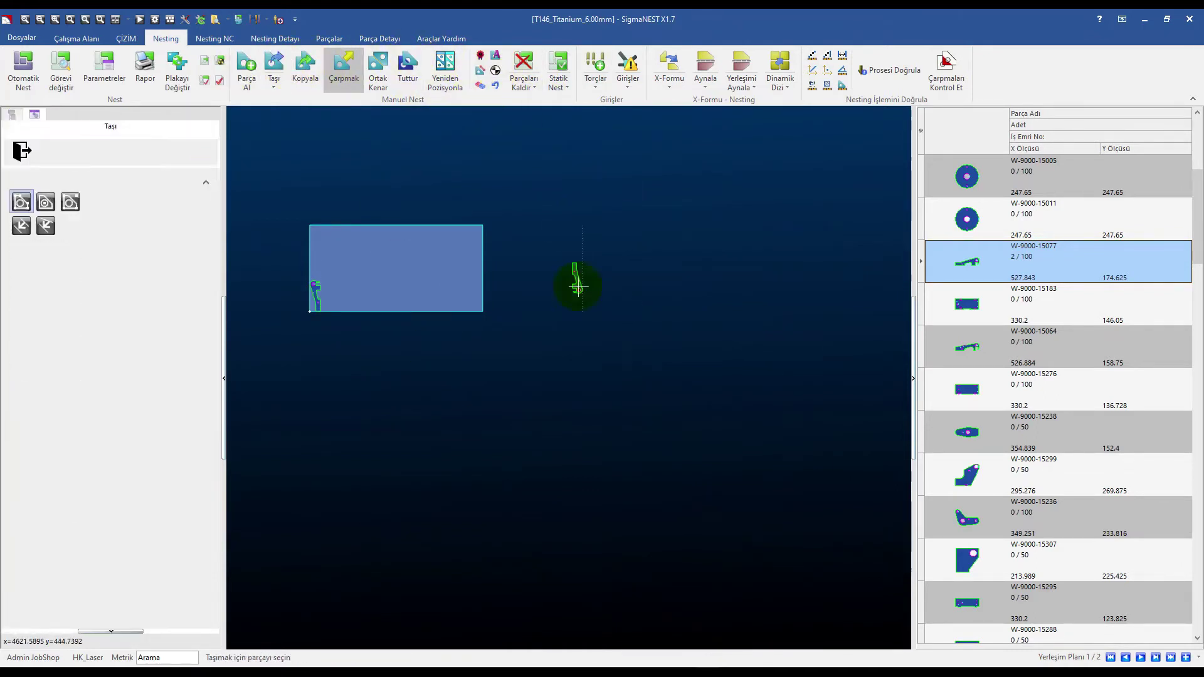
click(341, 303)
scroll(363, 282, up, 2)
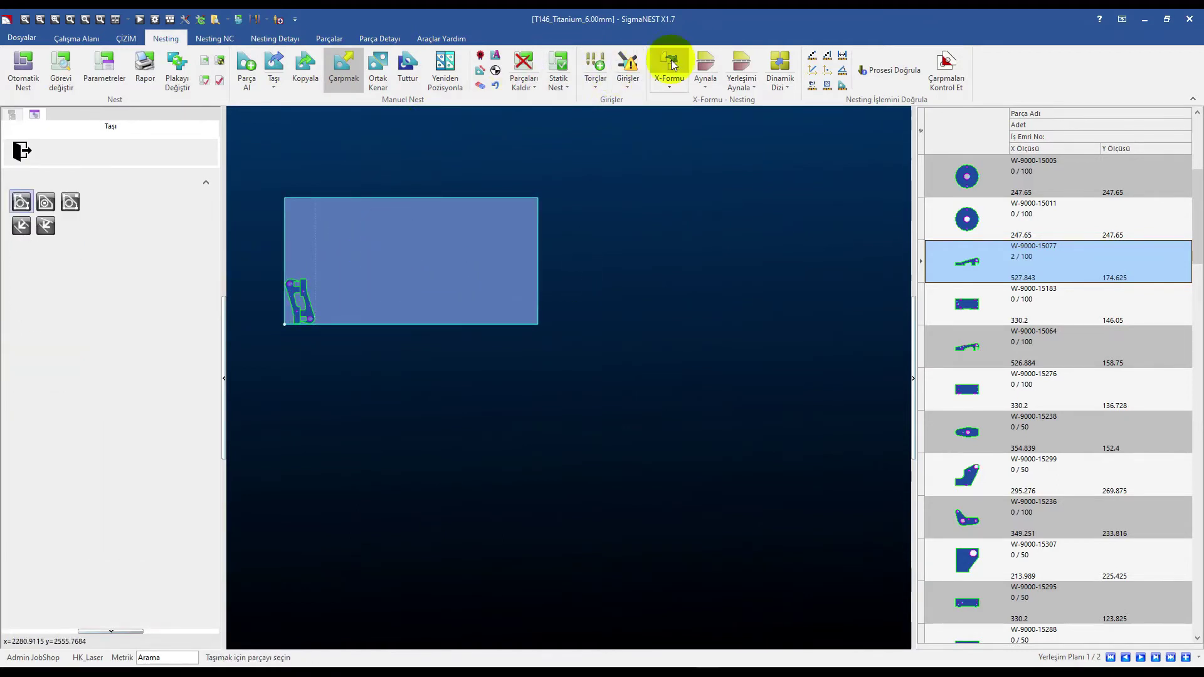
Step: Add a 90°-rotated copy of the paired parts on the plate
click(354, 388)
text(90)
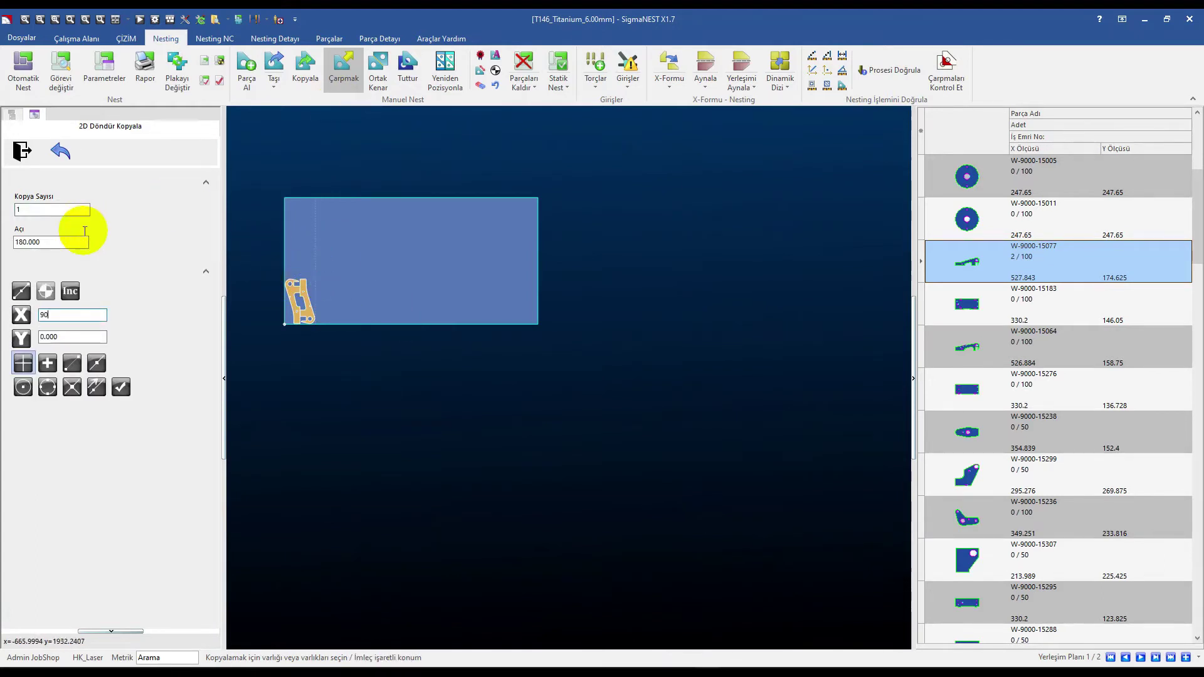
double_click(51, 244)
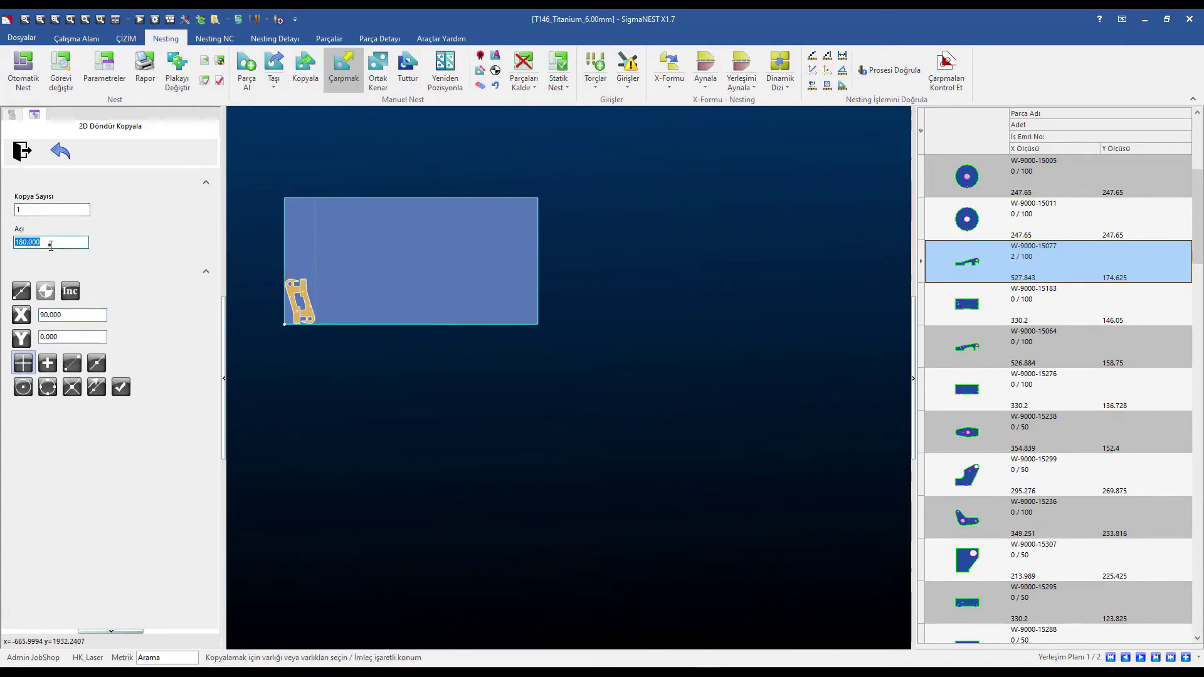
text(90)
key(Return)
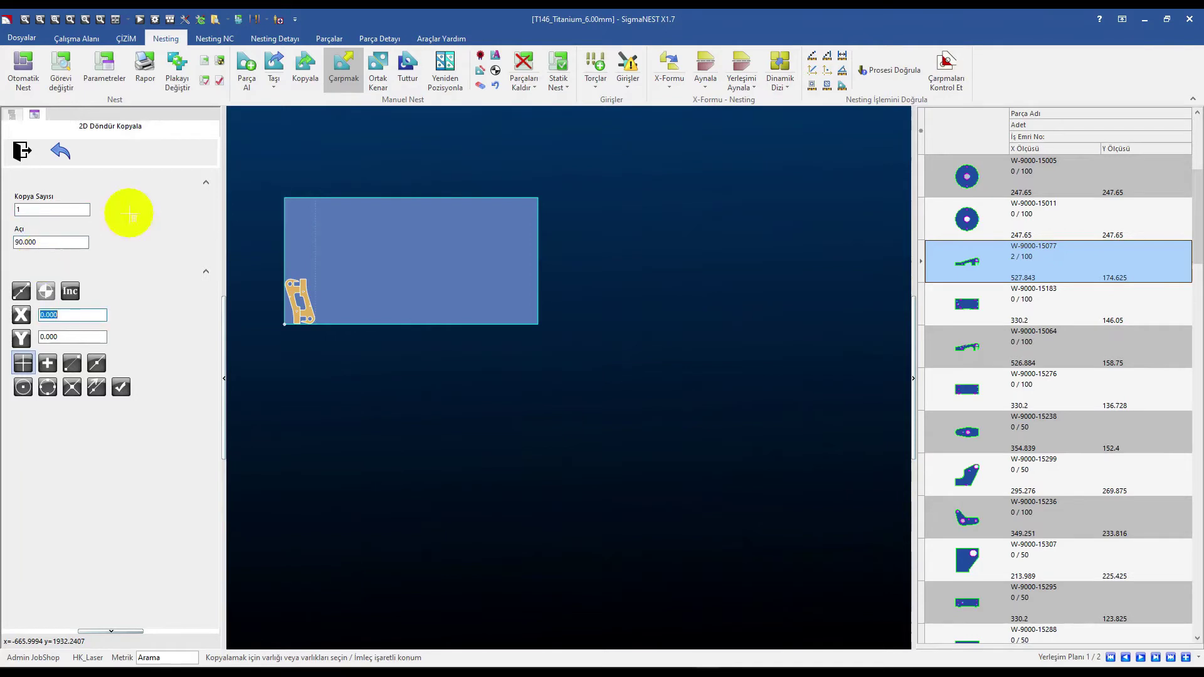
click(330, 268)
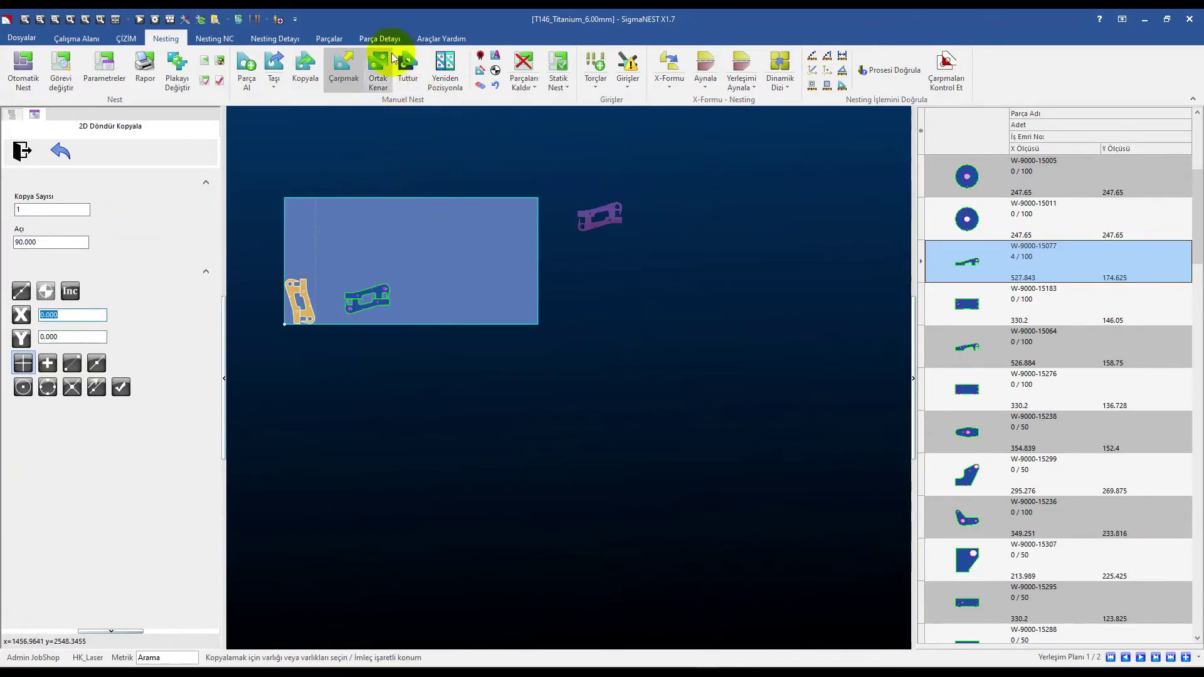
Step: Slide the rotated pair snug against the left parts, then remove all parts from the sheet
click(283, 65)
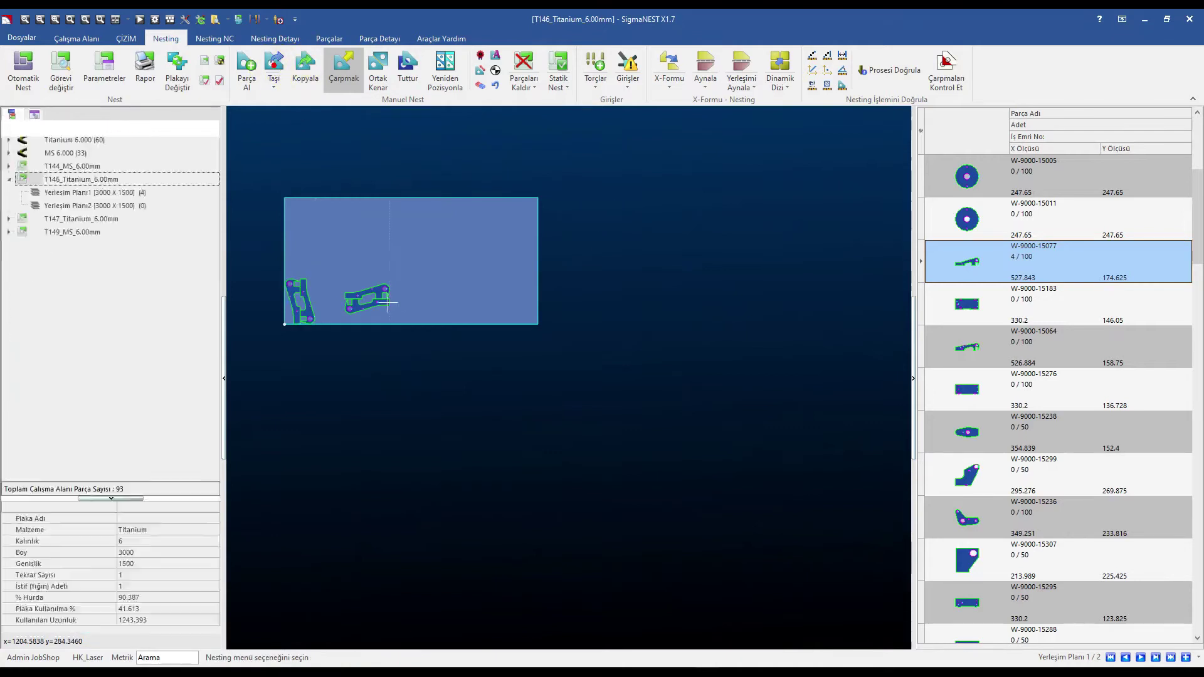
drag(330, 337, 331, 338)
right_click(332, 340)
click(385, 349)
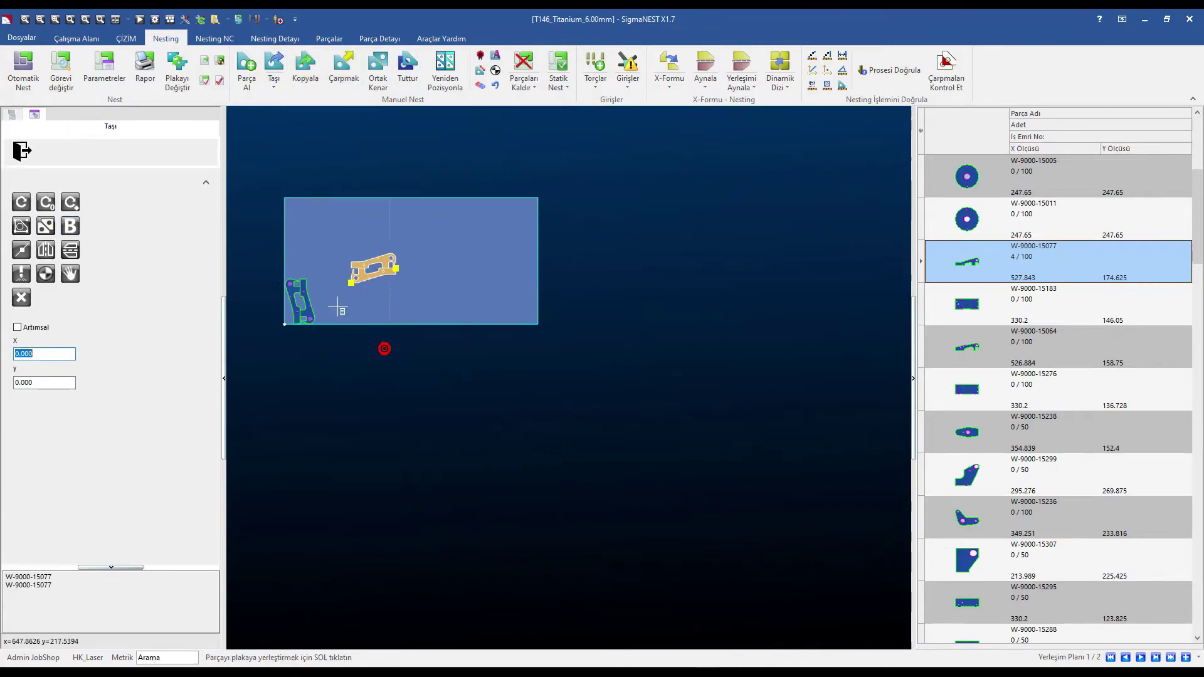
right_click(310, 341)
click(351, 349)
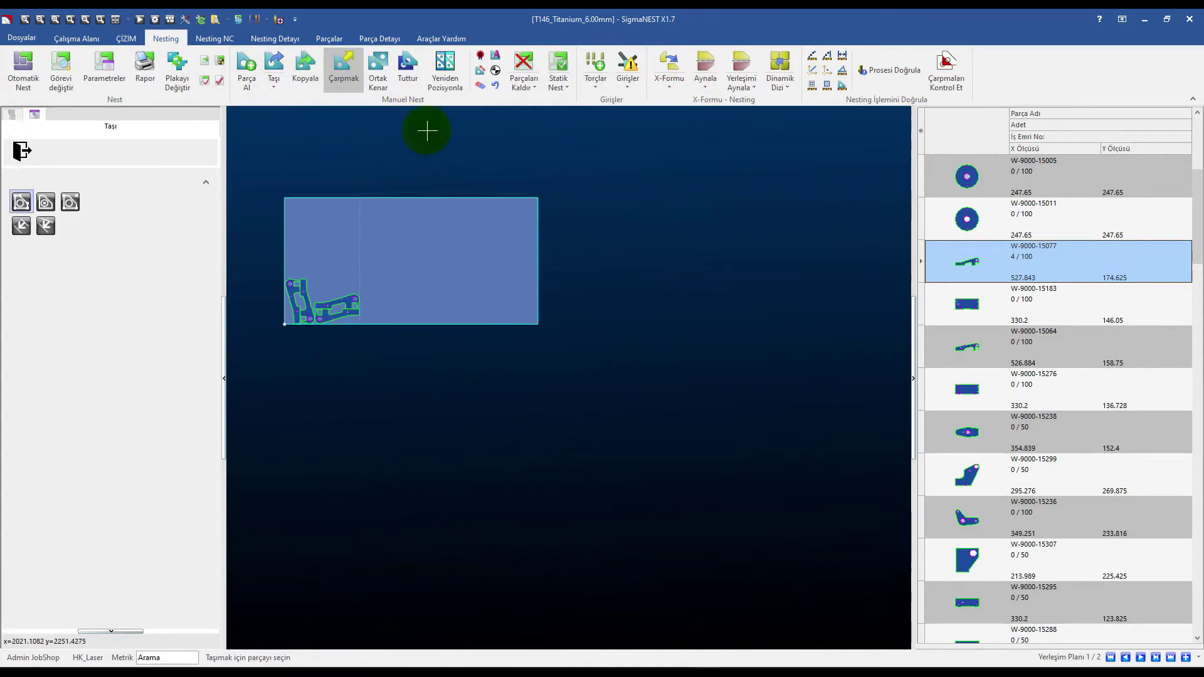
click(534, 87)
click(539, 102)
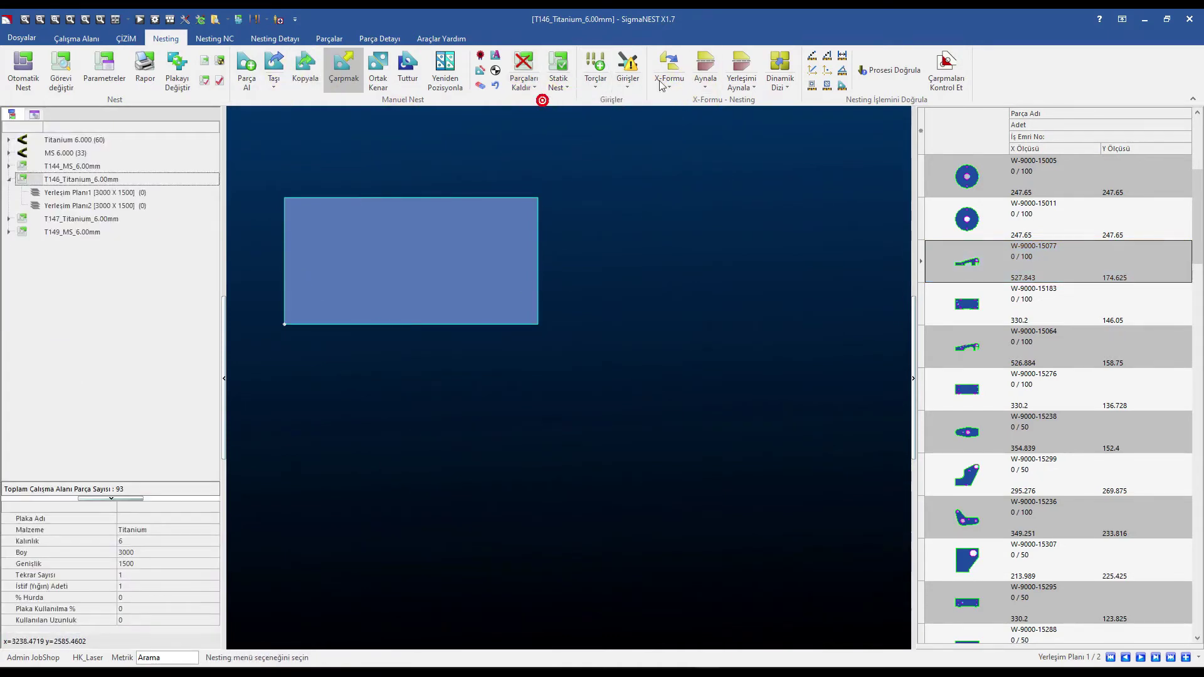
Step: Drop part W-9000-15077 at the sheet's top-left corner
click(670, 78)
click(697, 178)
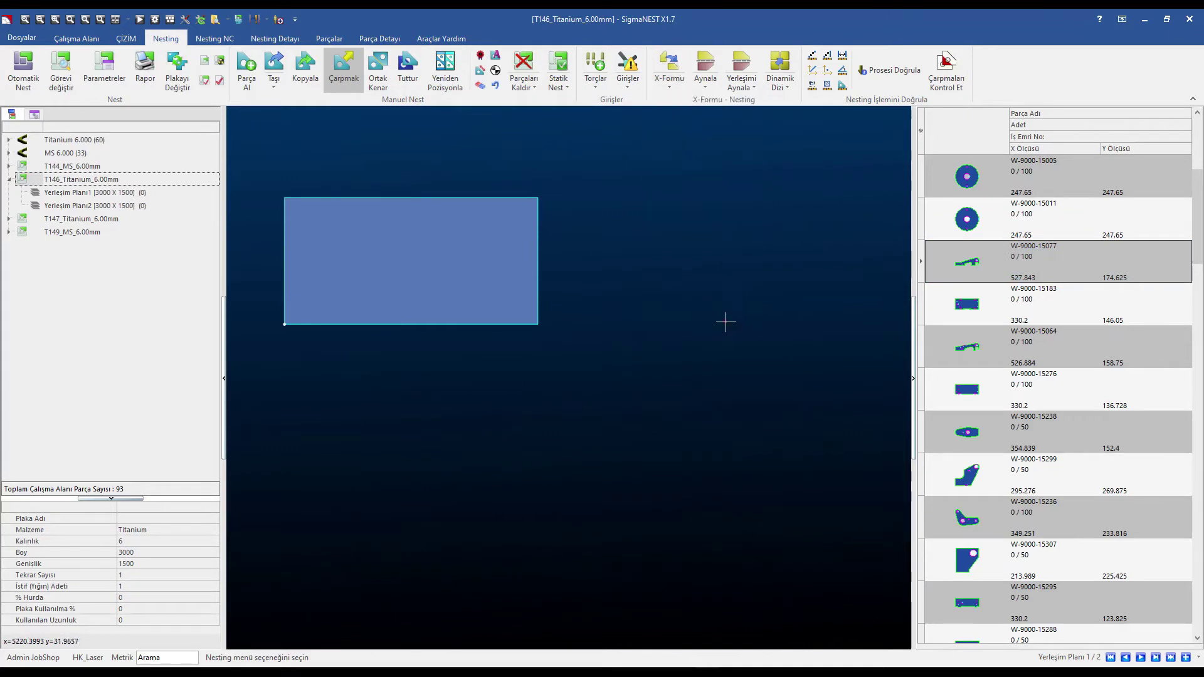
click(940, 270)
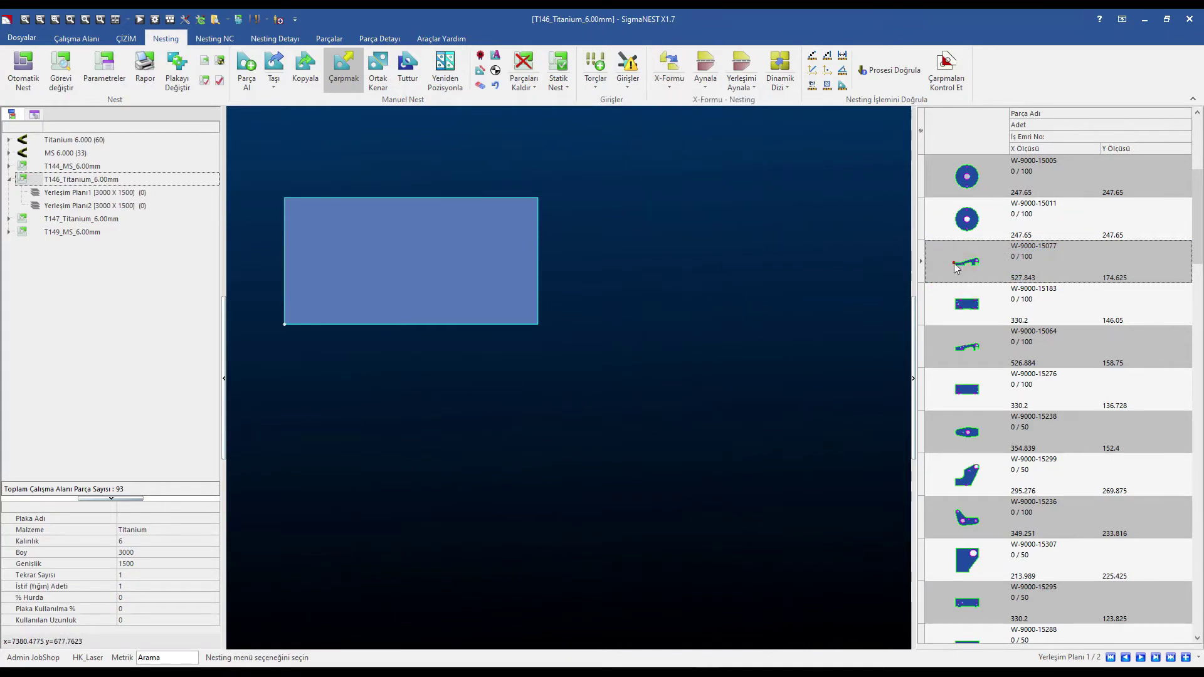
click(301, 188)
Step: Rotate the part 90° with 2D Döndür Taşı and set it upright along the left edge
click(677, 81)
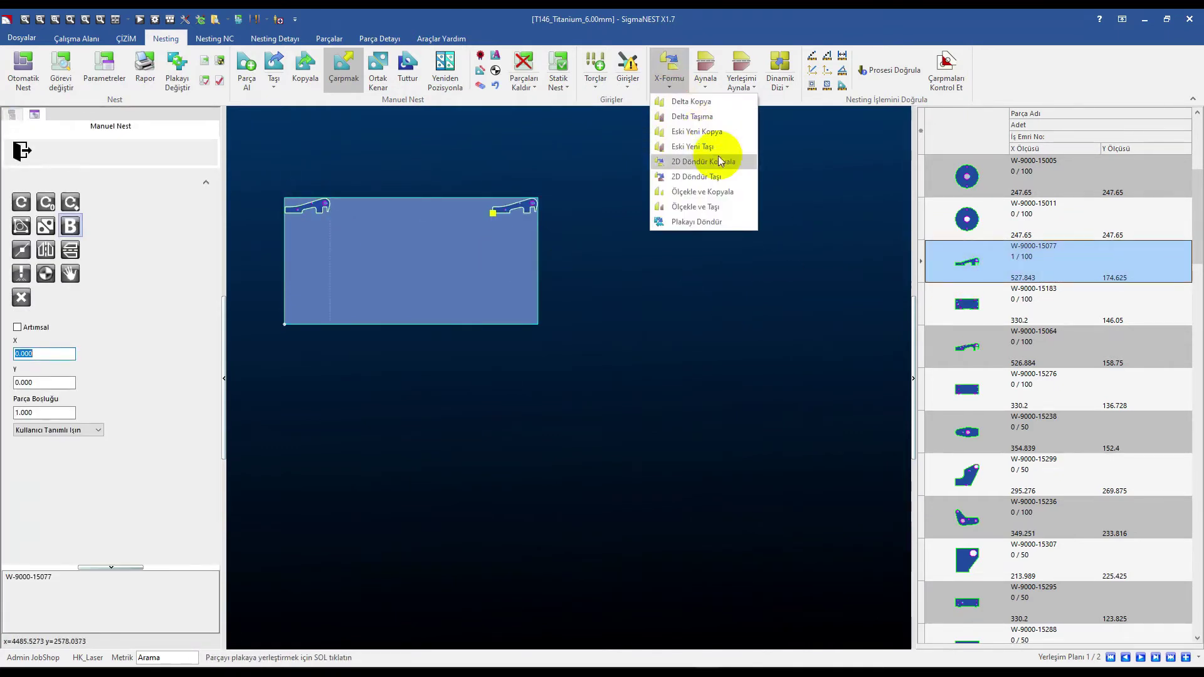
click(718, 176)
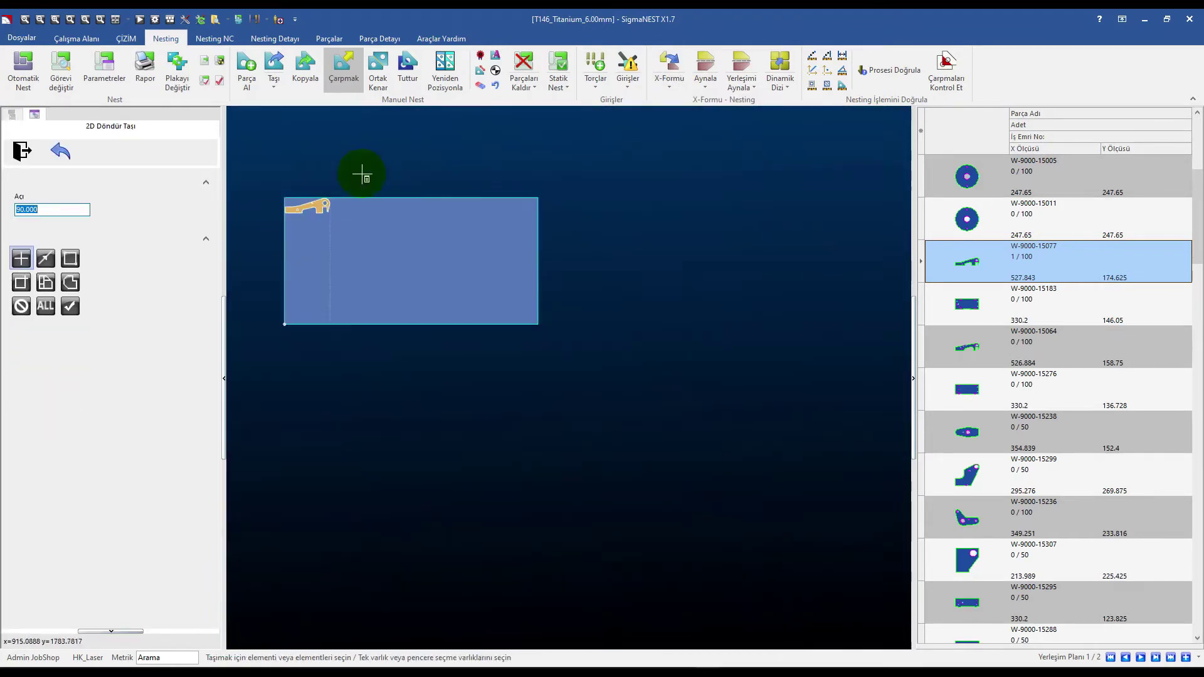
click(311, 207)
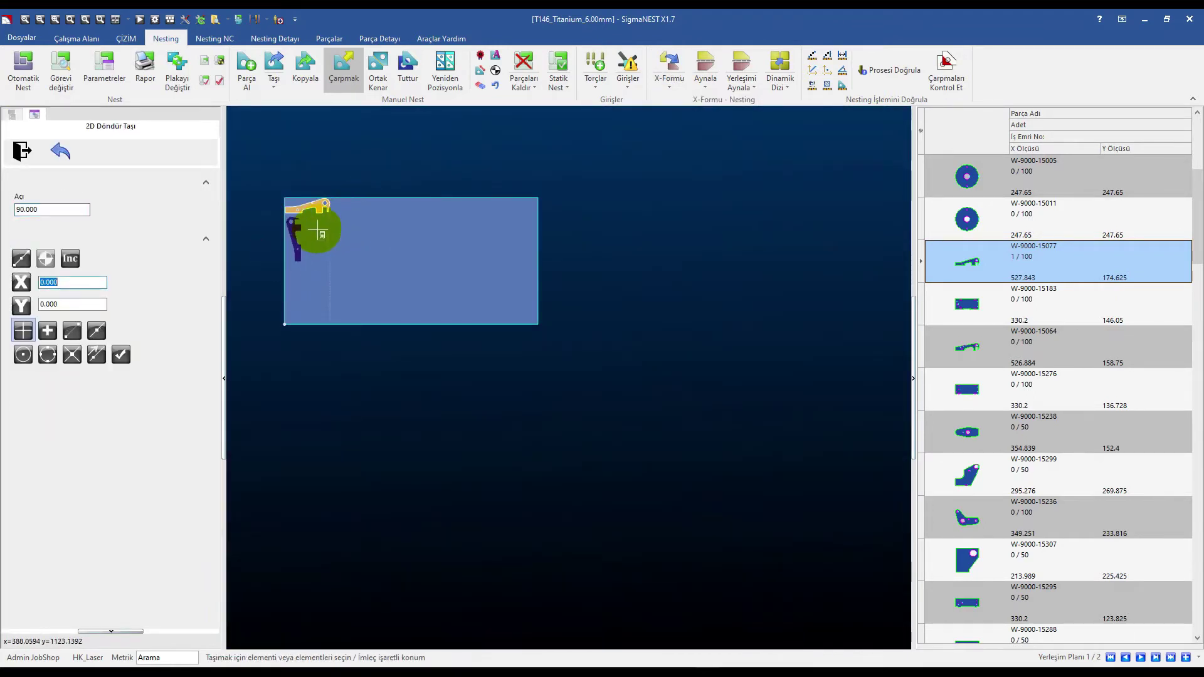
click(320, 229)
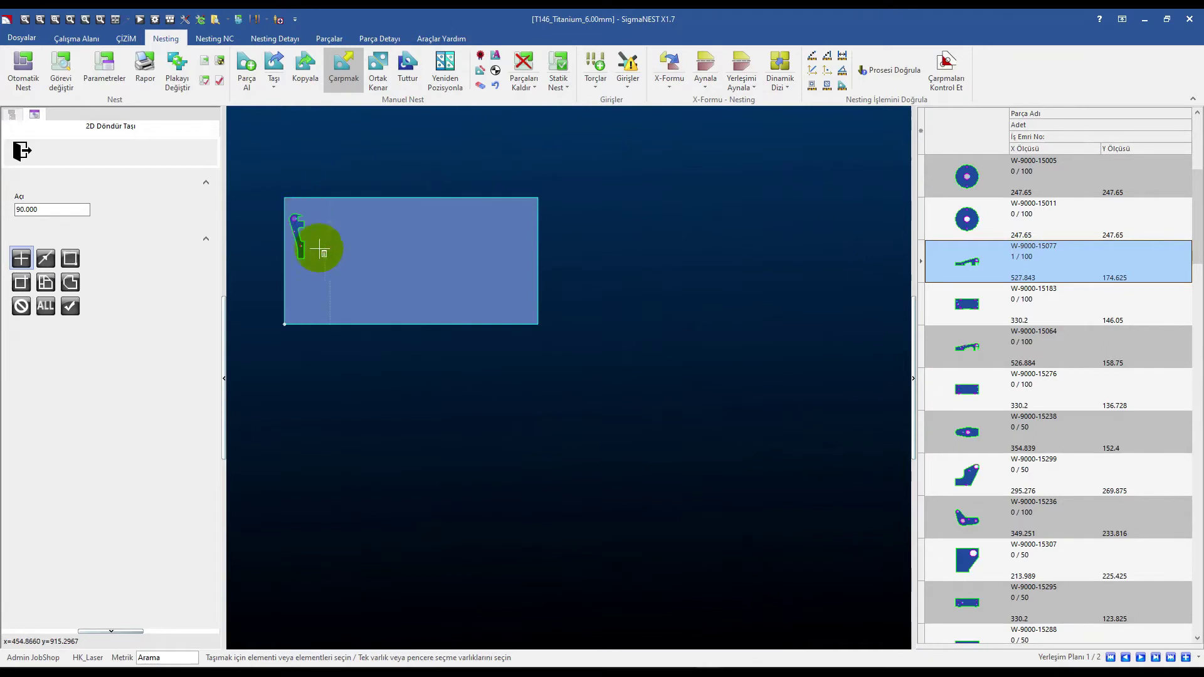
click(670, 74)
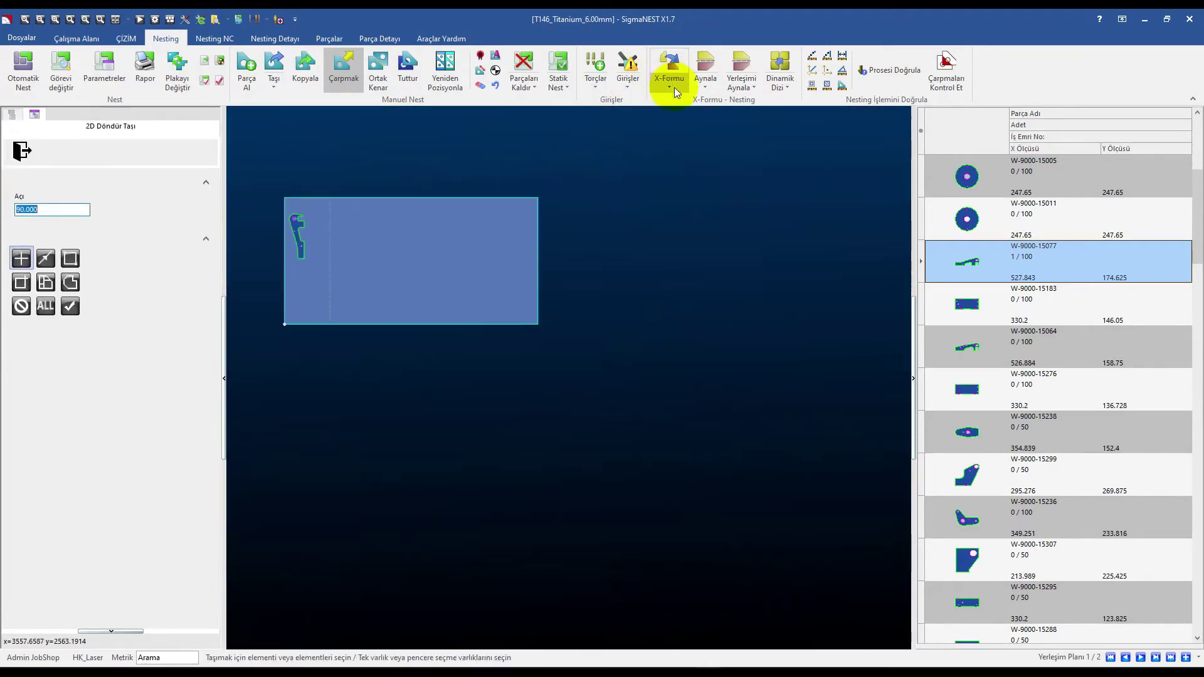
click(674, 87)
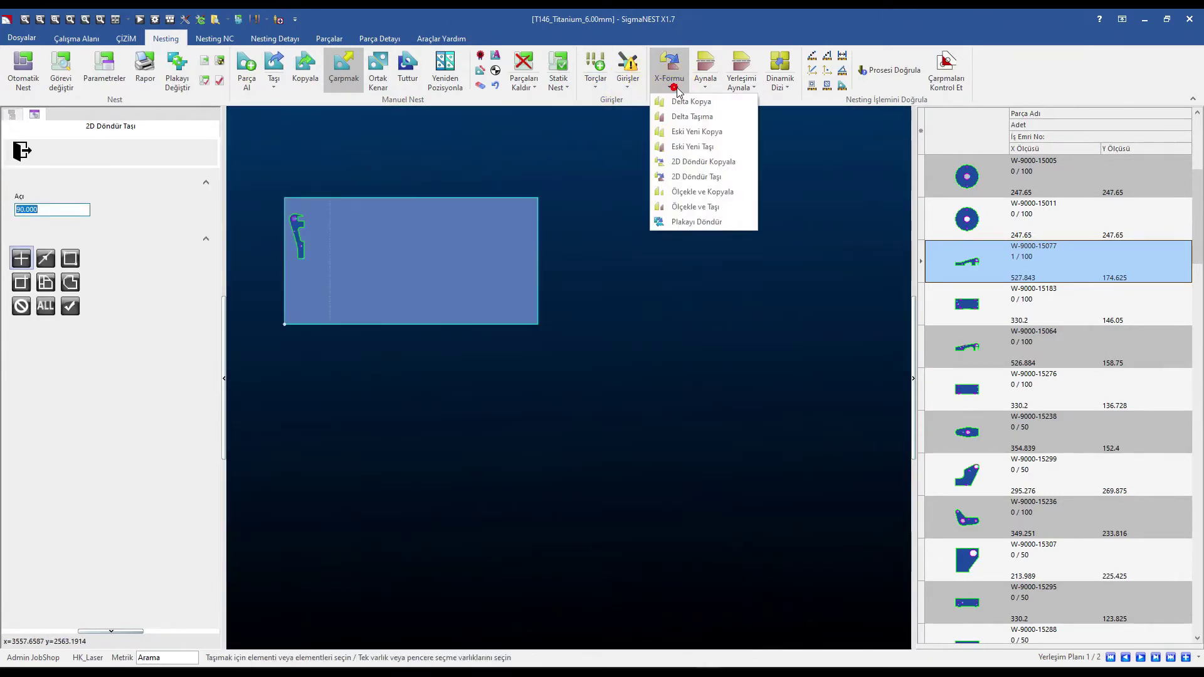
Step: Place a copy of the upright part scaled by 2.000 with Ölçekle ve Kopyala
click(713, 192)
drag(254, 182, 336, 269)
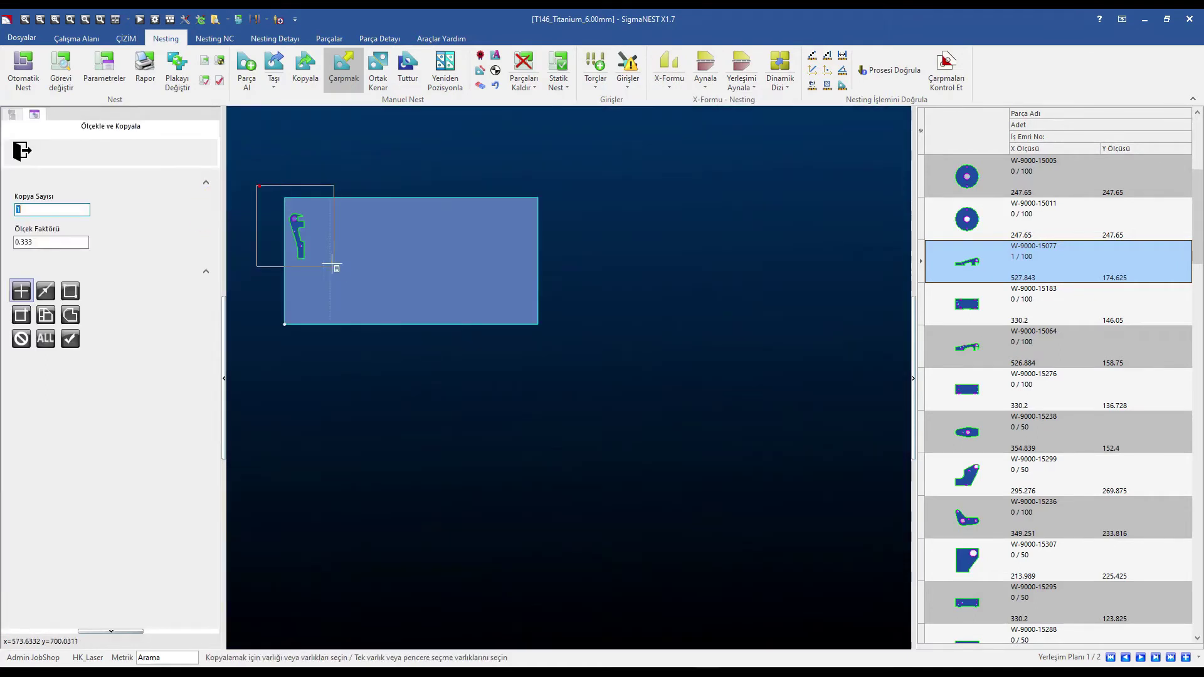
click(35, 210)
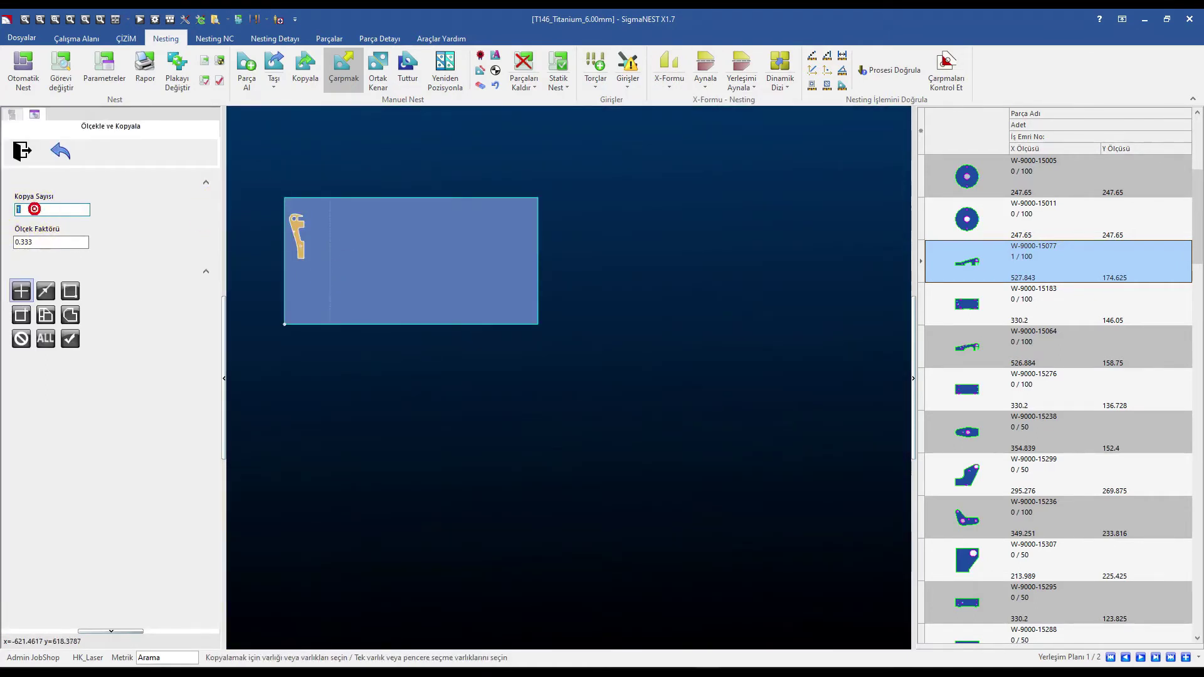
click(41, 245)
text(2.000)
key(Return)
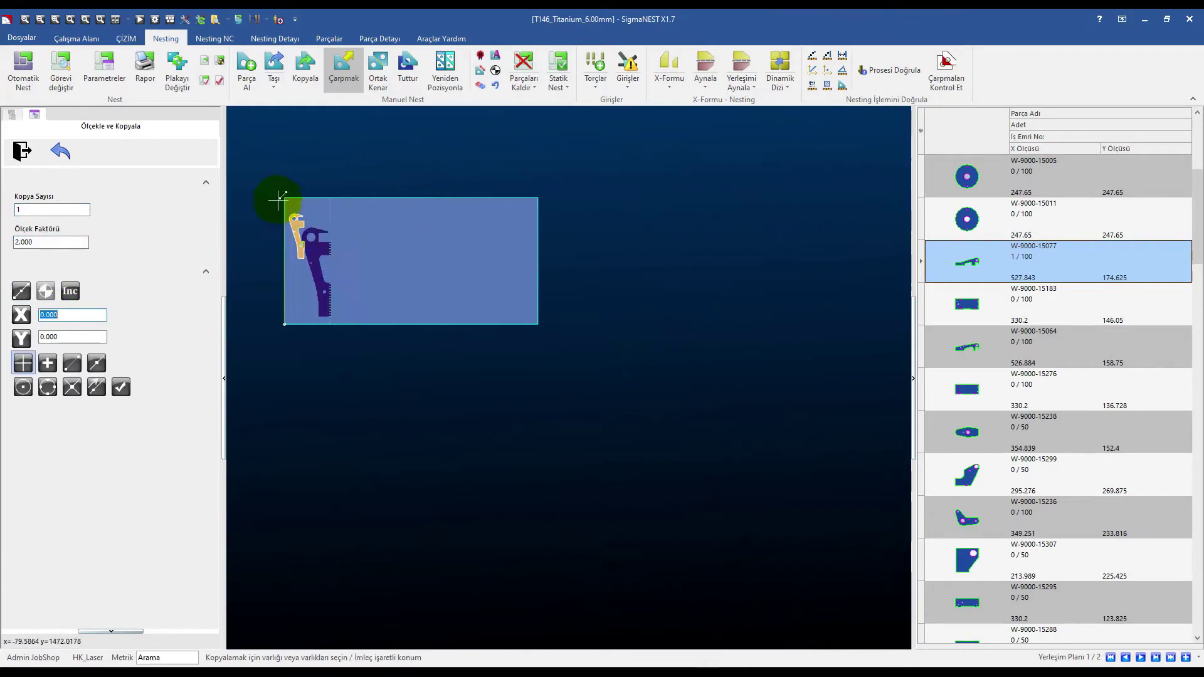
click(257, 205)
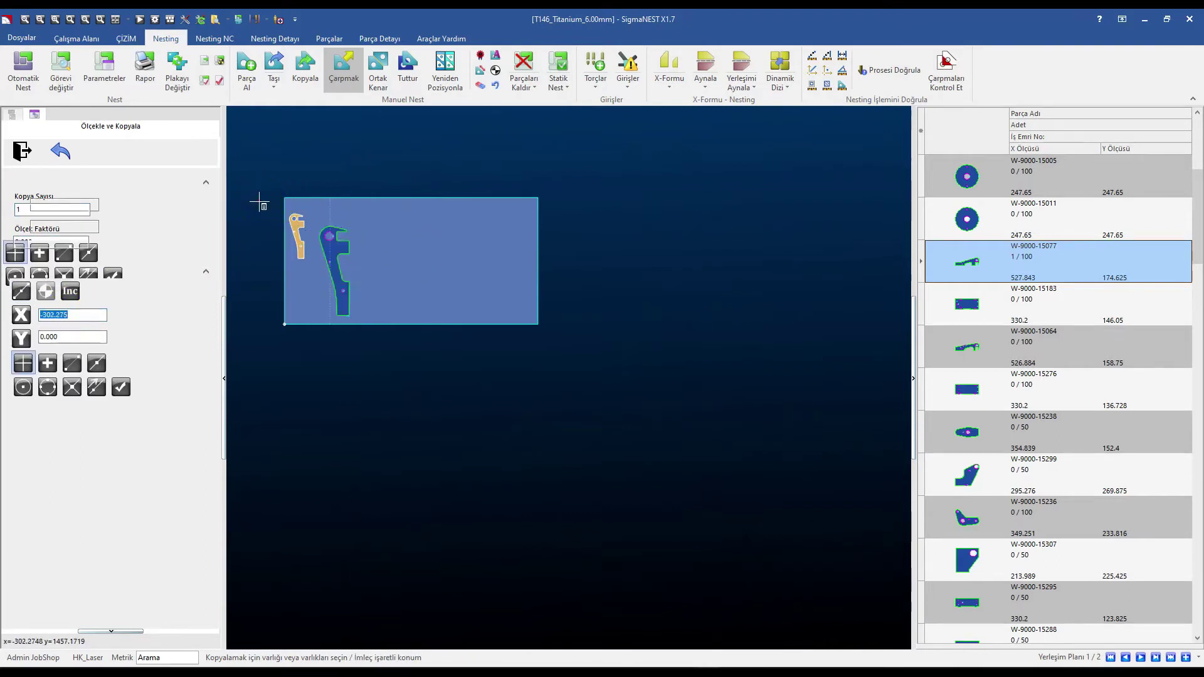
Step: Rescale the enlarged copy by 0.500 with Ölçekle ve Taşı and set it beside the first part
click(672, 89)
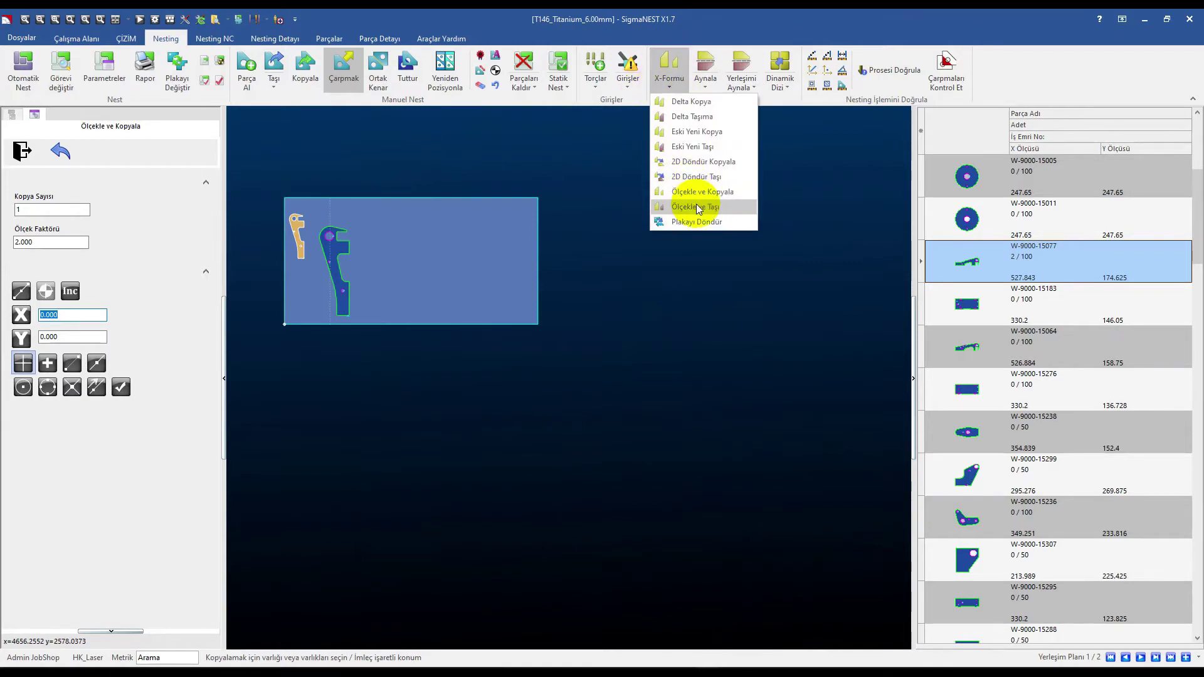
click(696, 203)
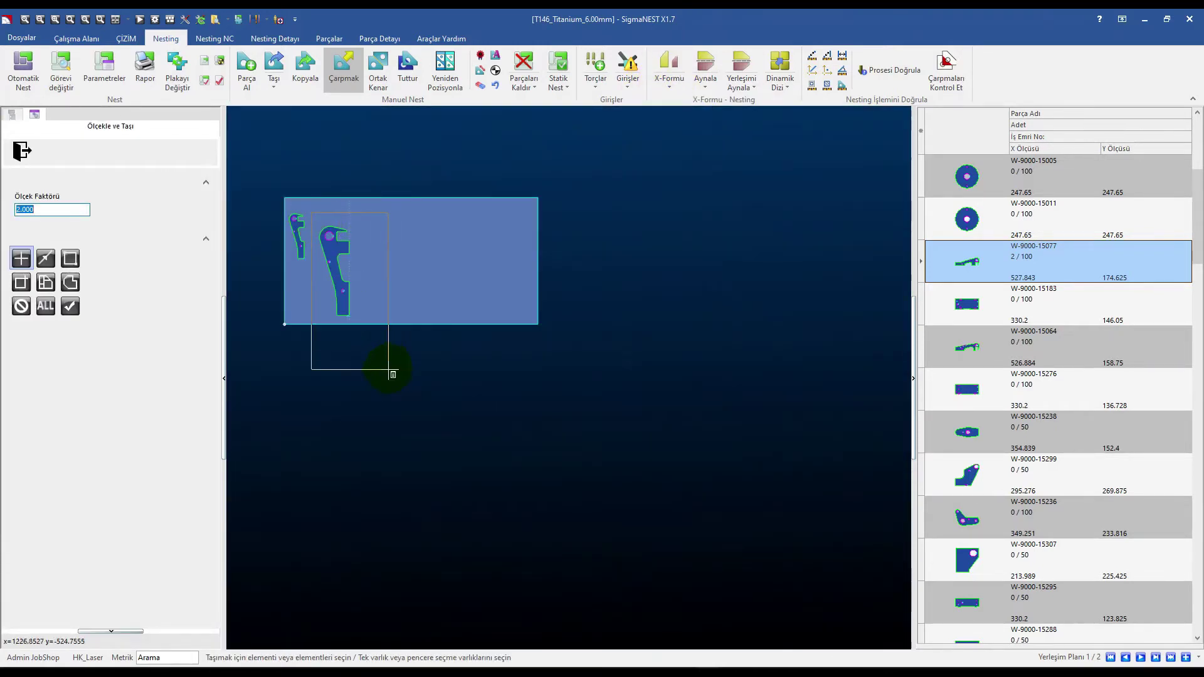
click(392, 375)
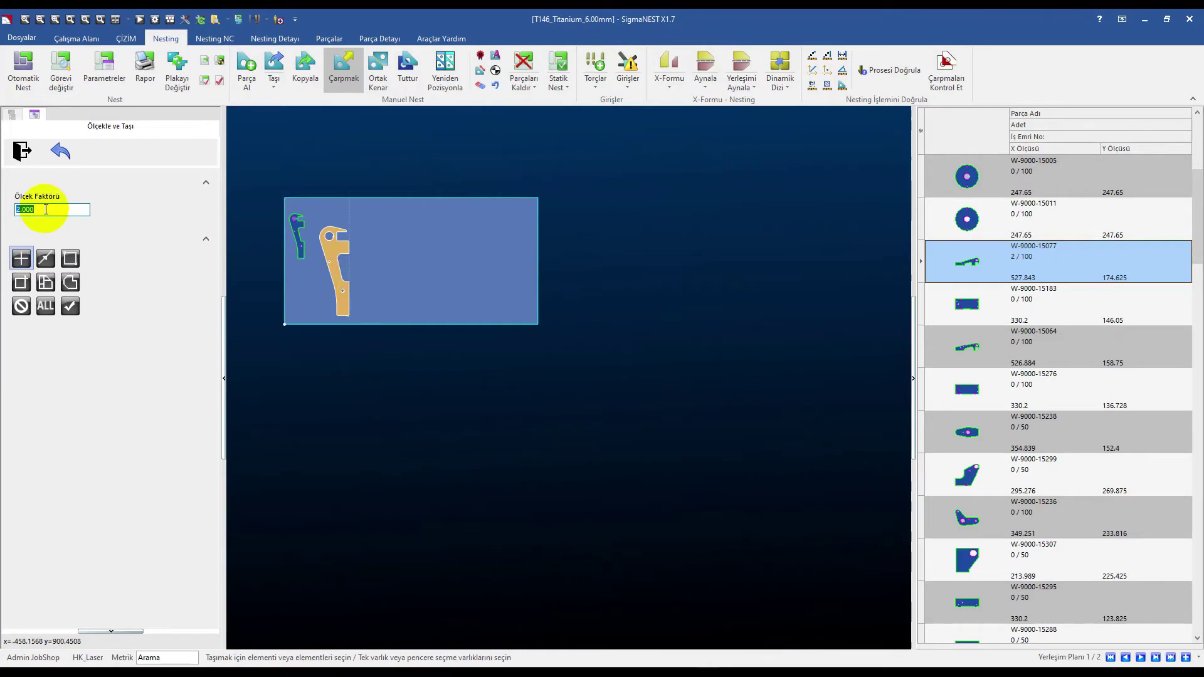
click(370, 263)
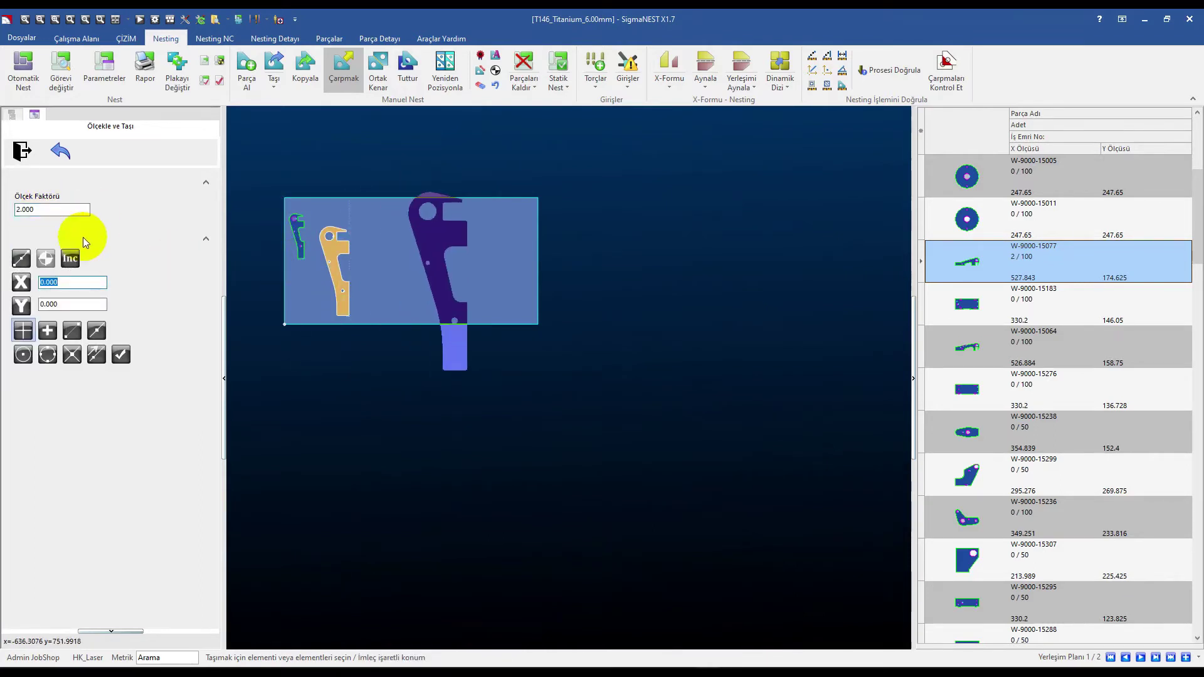
double_click(45, 210)
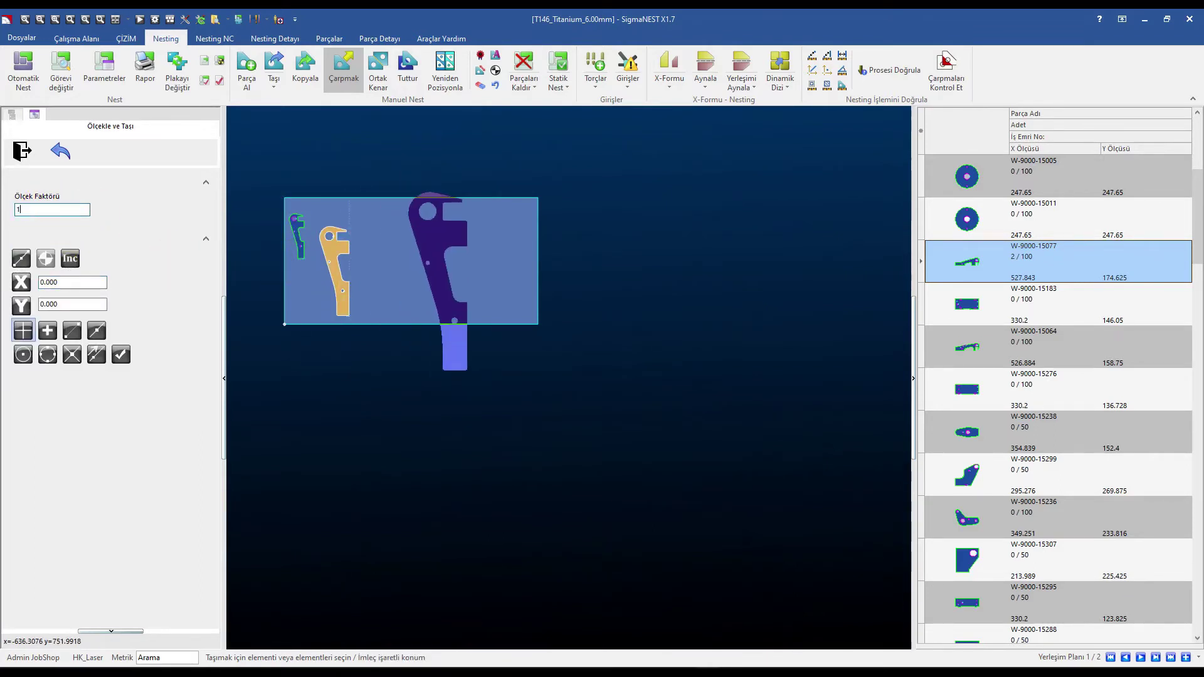
text(0.500)
click(135, 201)
click(396, 205)
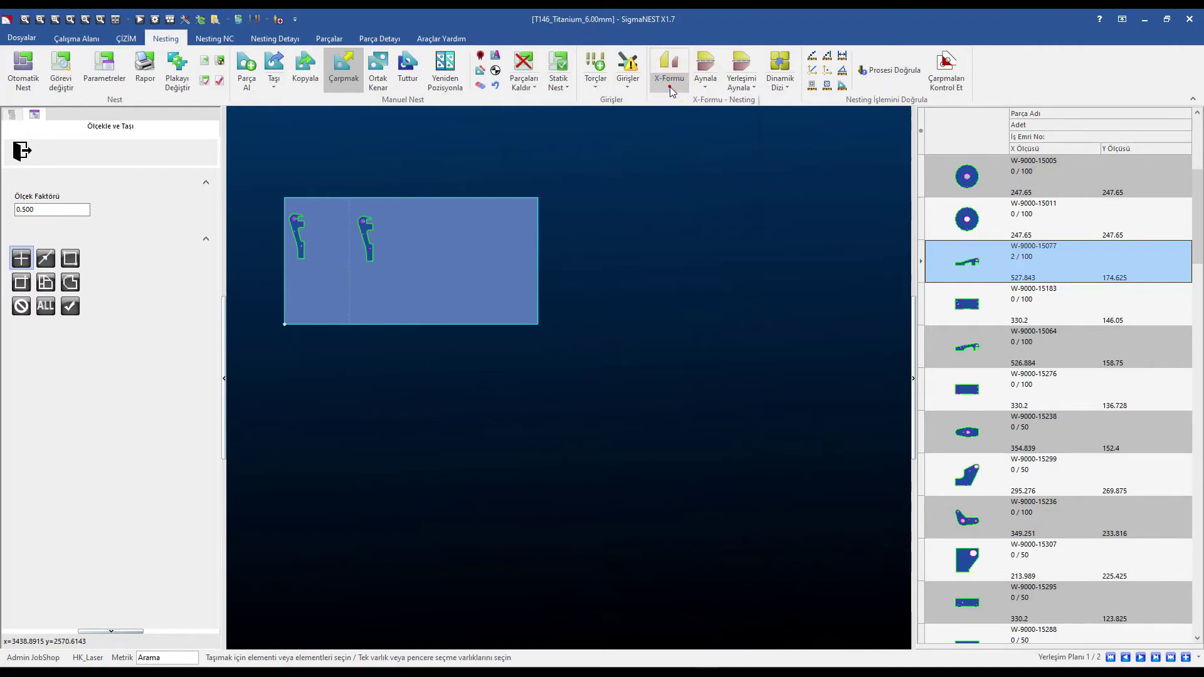
click(669, 88)
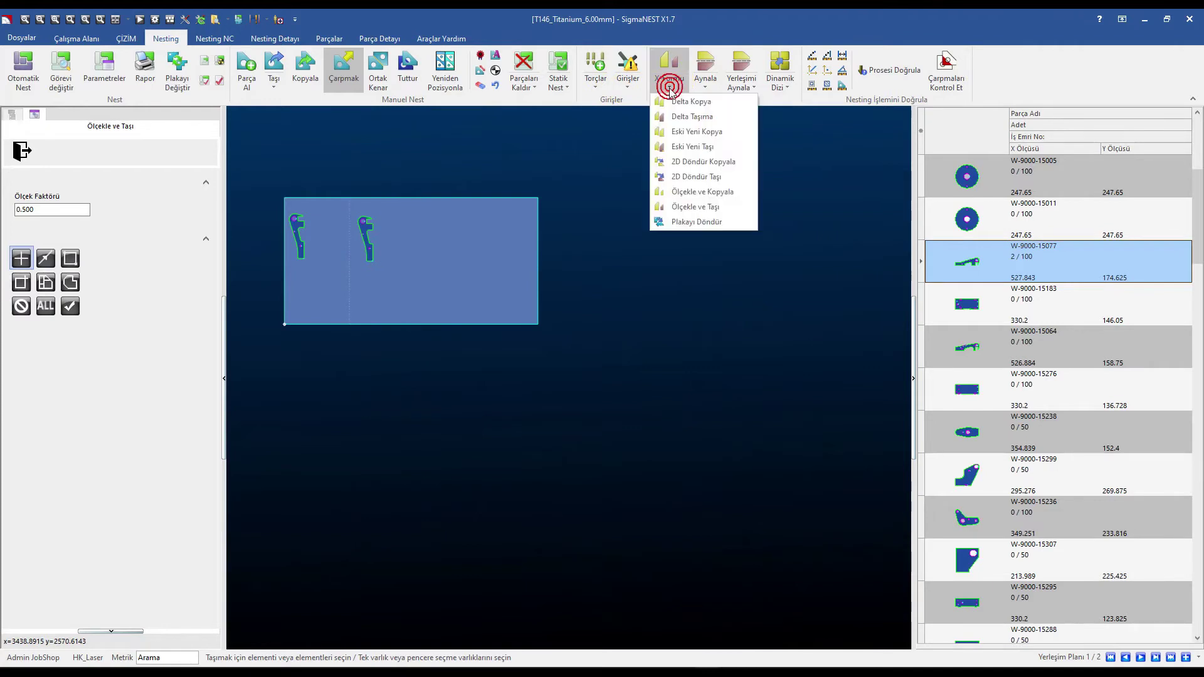
click(722, 220)
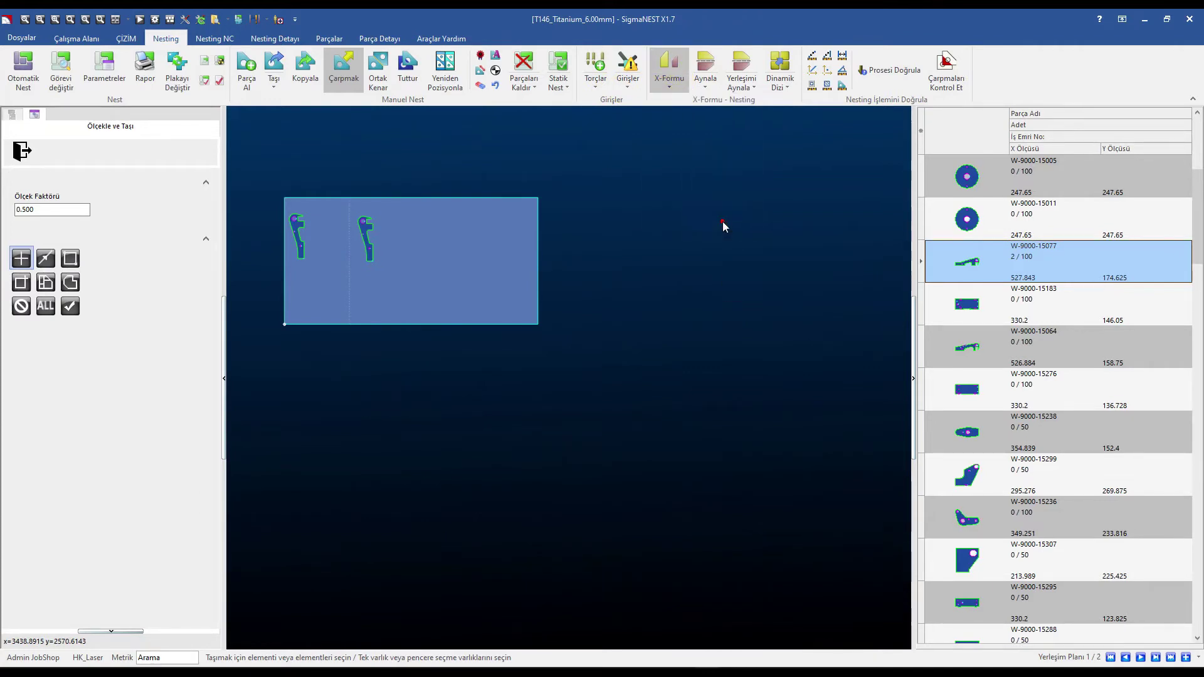
click(669, 85)
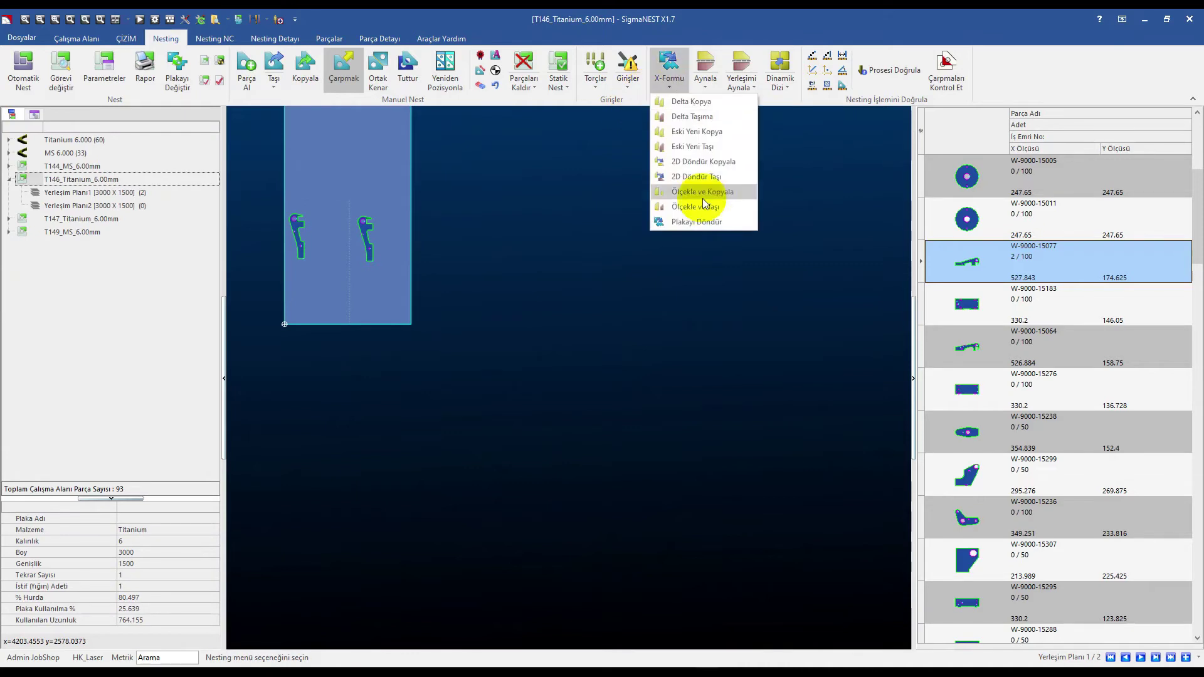
click(702, 220)
click(669, 73)
click(692, 221)
click(669, 74)
click(675, 223)
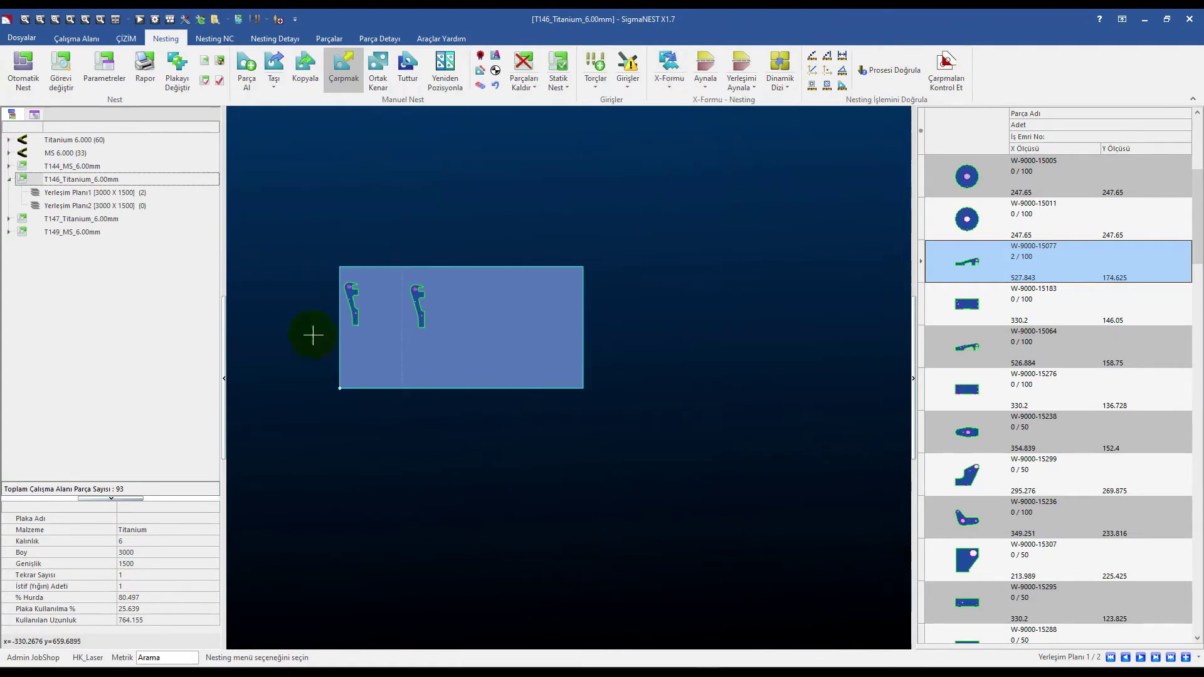
click(705, 80)
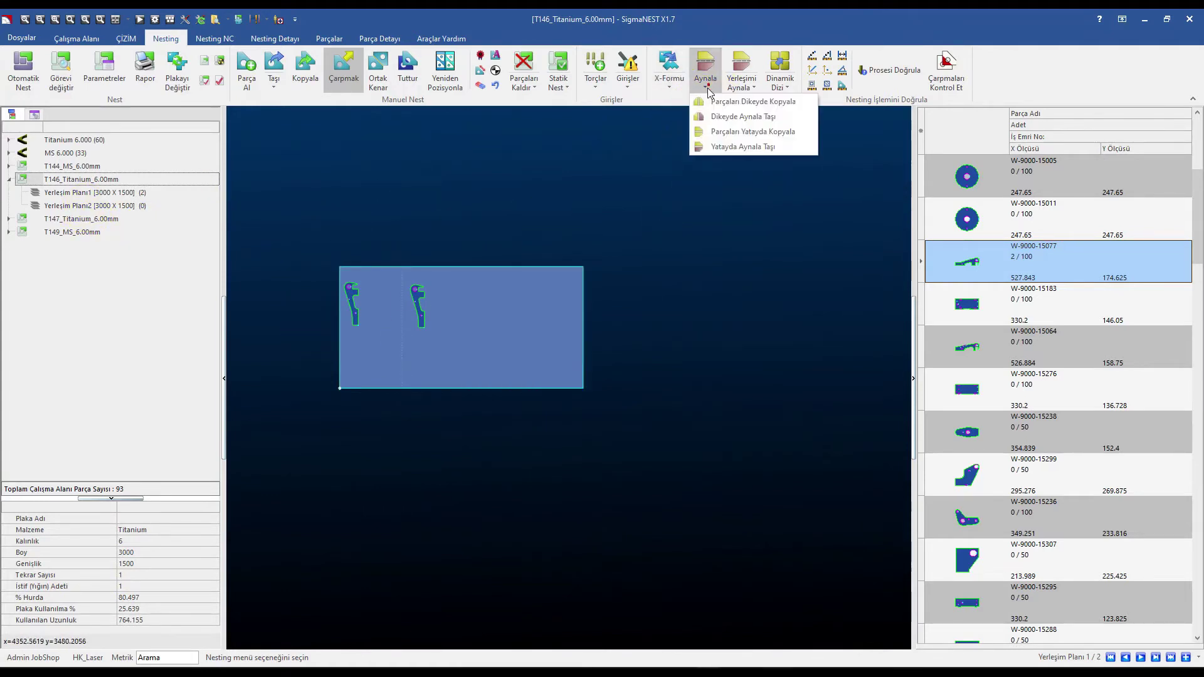
Step: Clear the plate and place part W-9000-15077 at its top-left corner
click(524, 62)
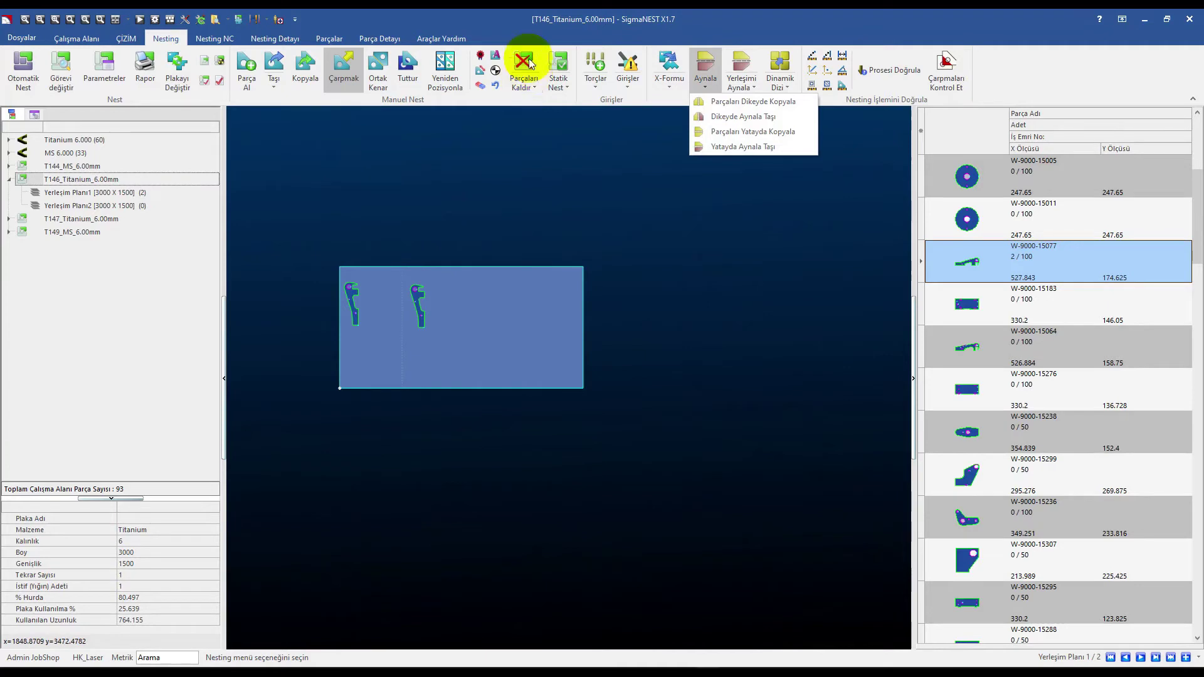
click(1004, 257)
drag(430, 307, 344, 269)
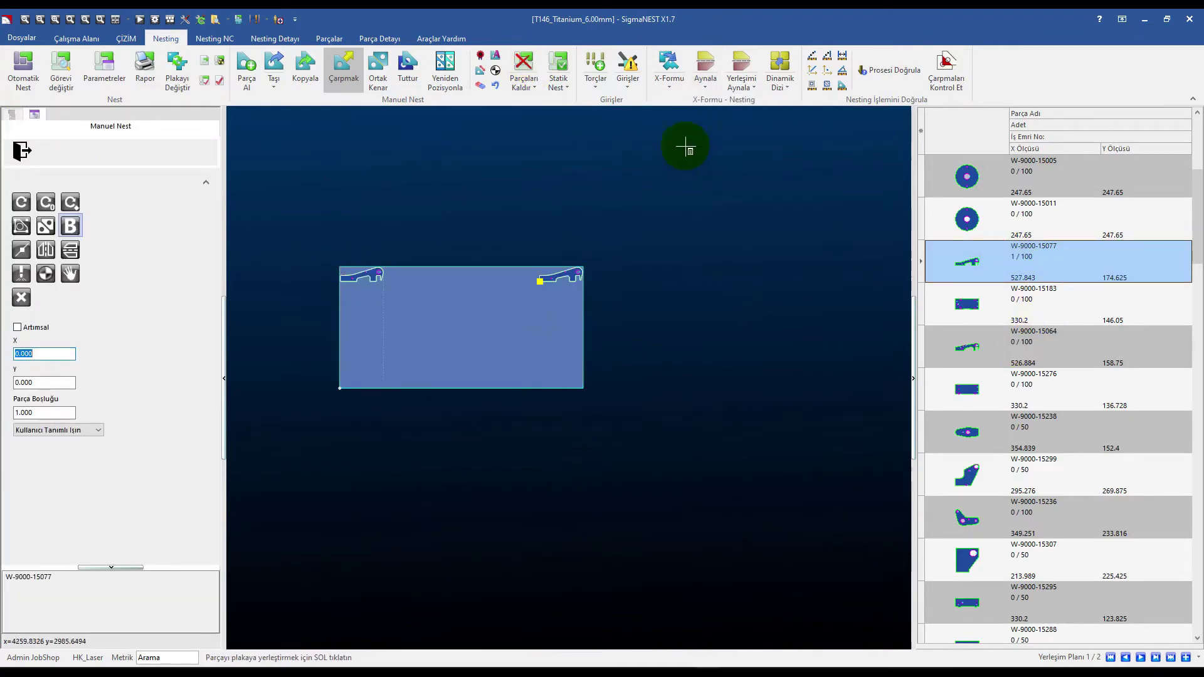
Step: Add a vertically mirrored copy of the part at the plate's top-right, then bring up Nitelikler
click(705, 80)
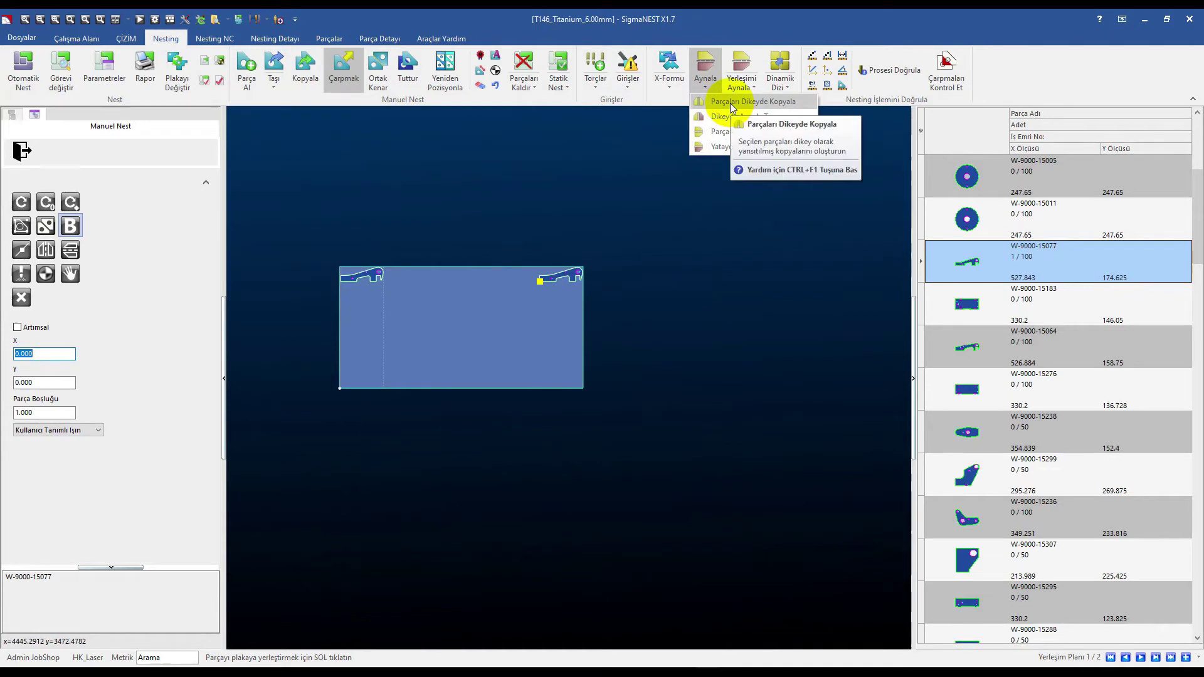
click(730, 103)
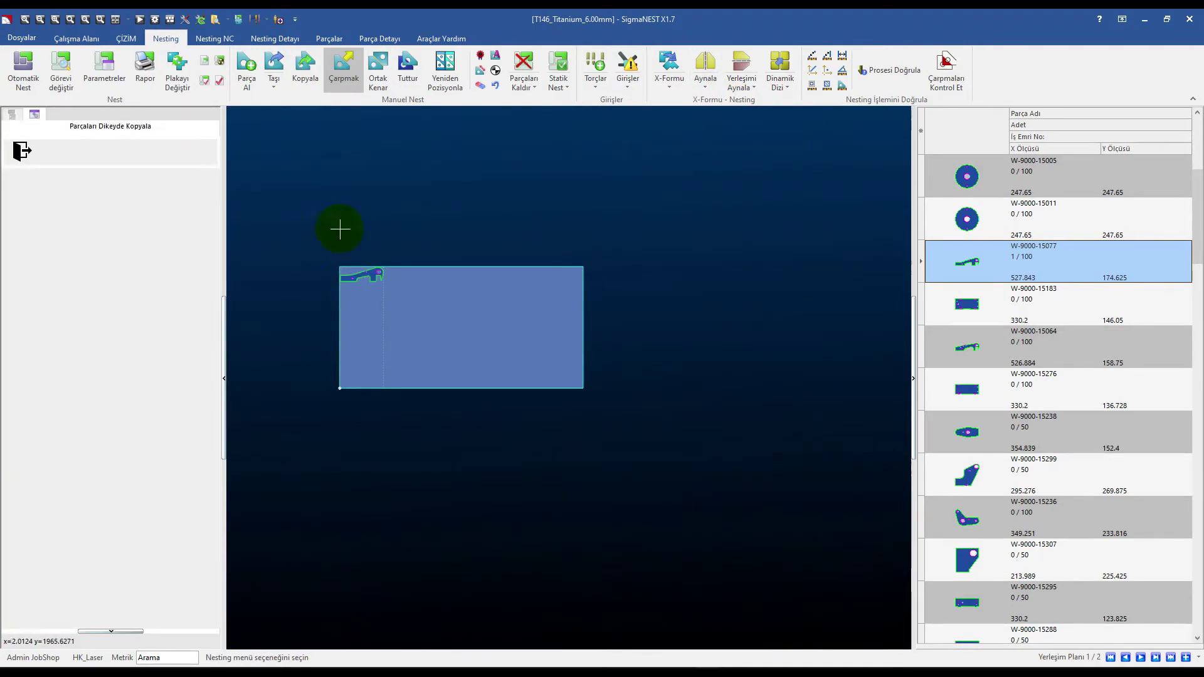
scroll(327, 266, up, 2)
click(478, 338)
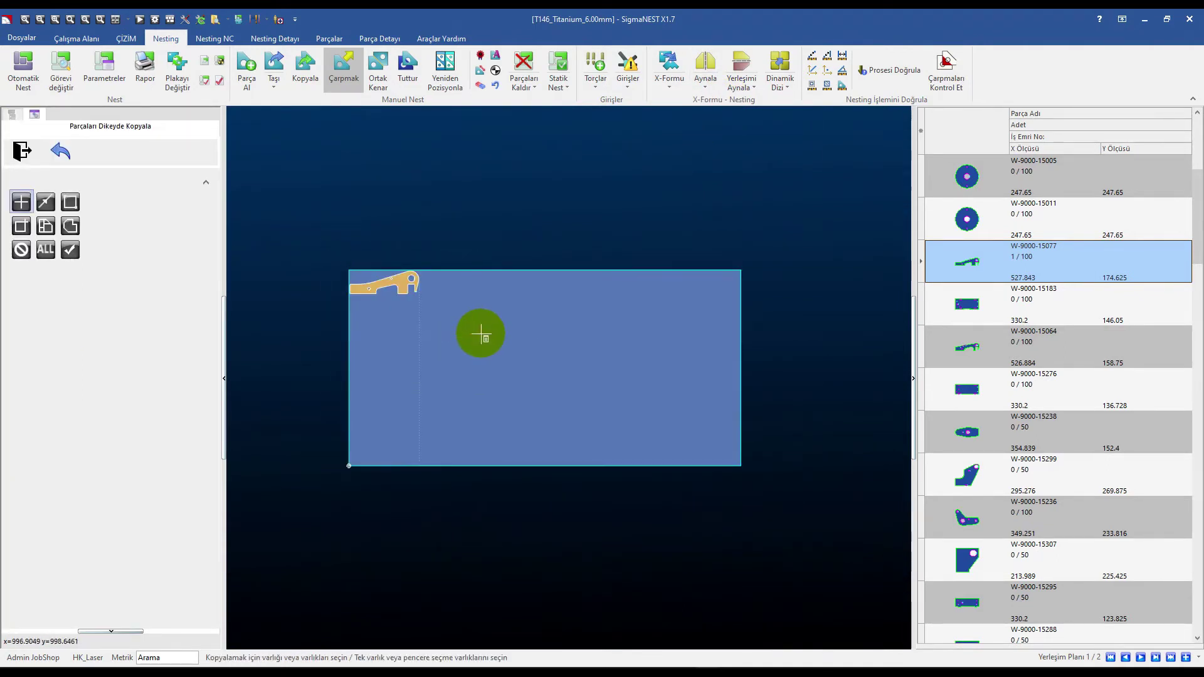
click(556, 265)
click(533, 290)
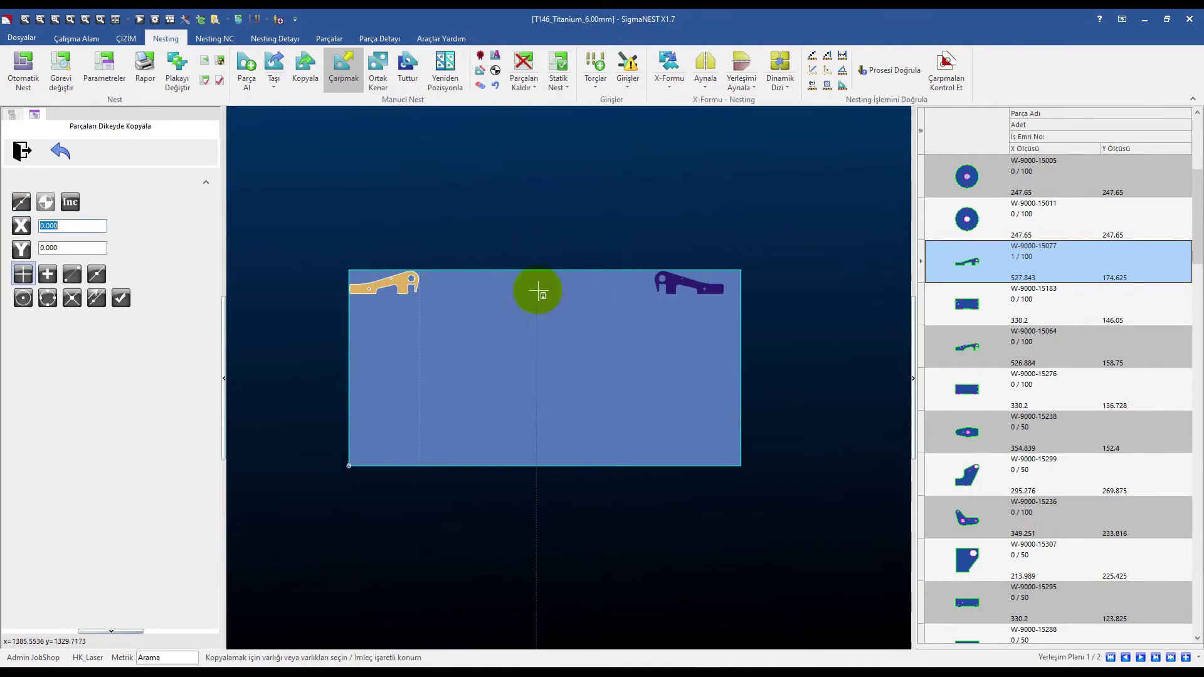
click(548, 267)
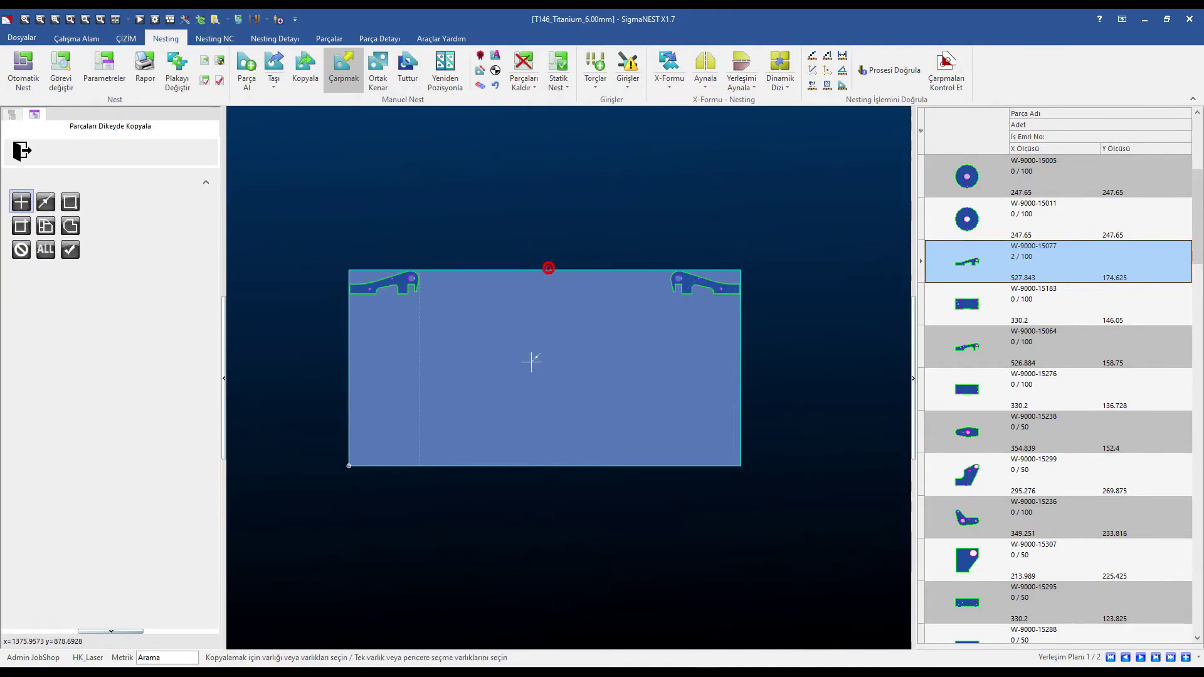
scroll(765, 279, up, 1)
scroll(571, 287, up, 4)
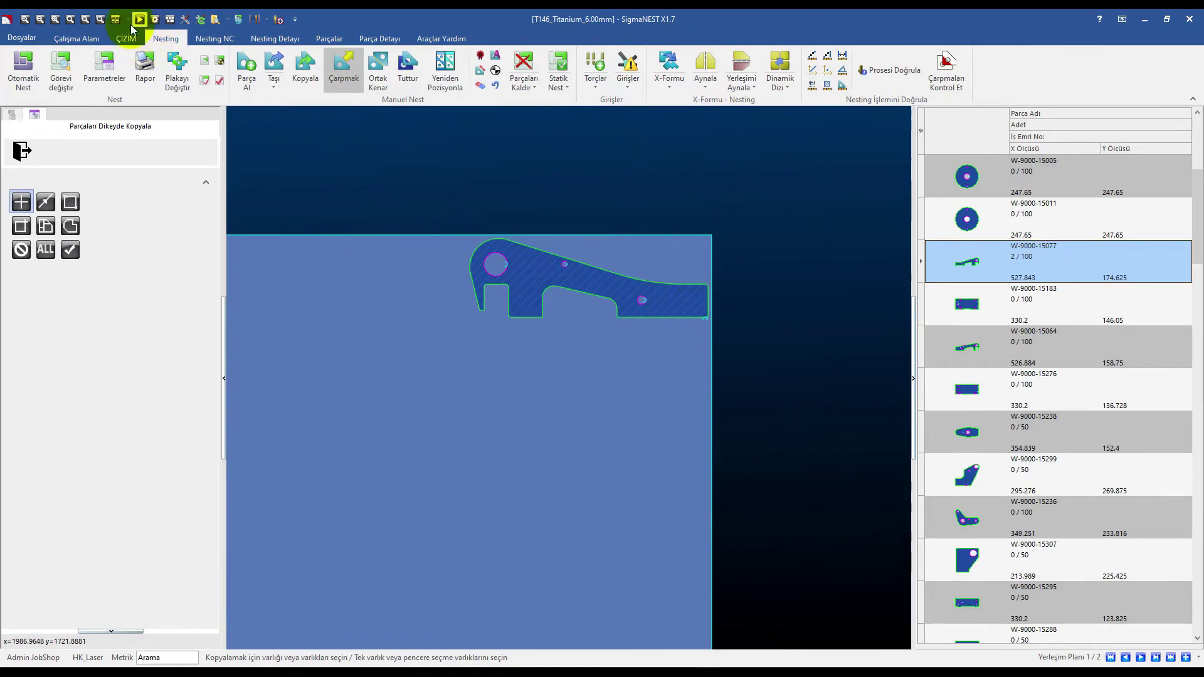
click(156, 22)
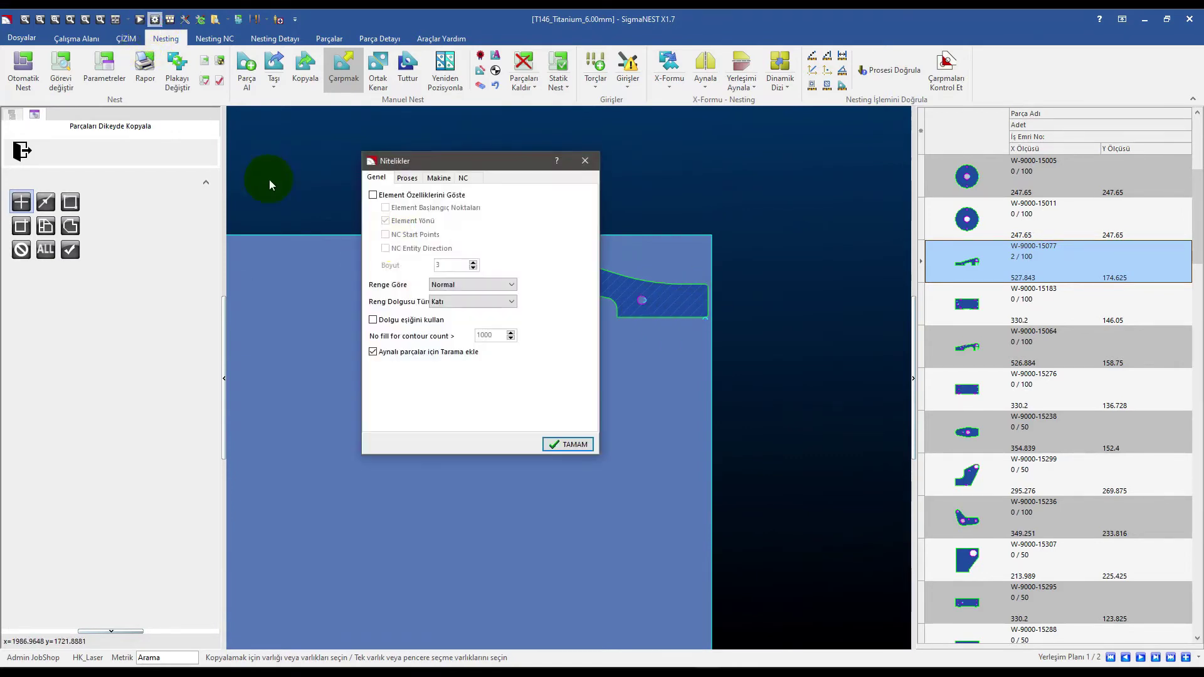
Step: Move the Nitelikler window aside, close it with TAMAM, and zoom back out over the plate
drag(480, 164, 383, 108)
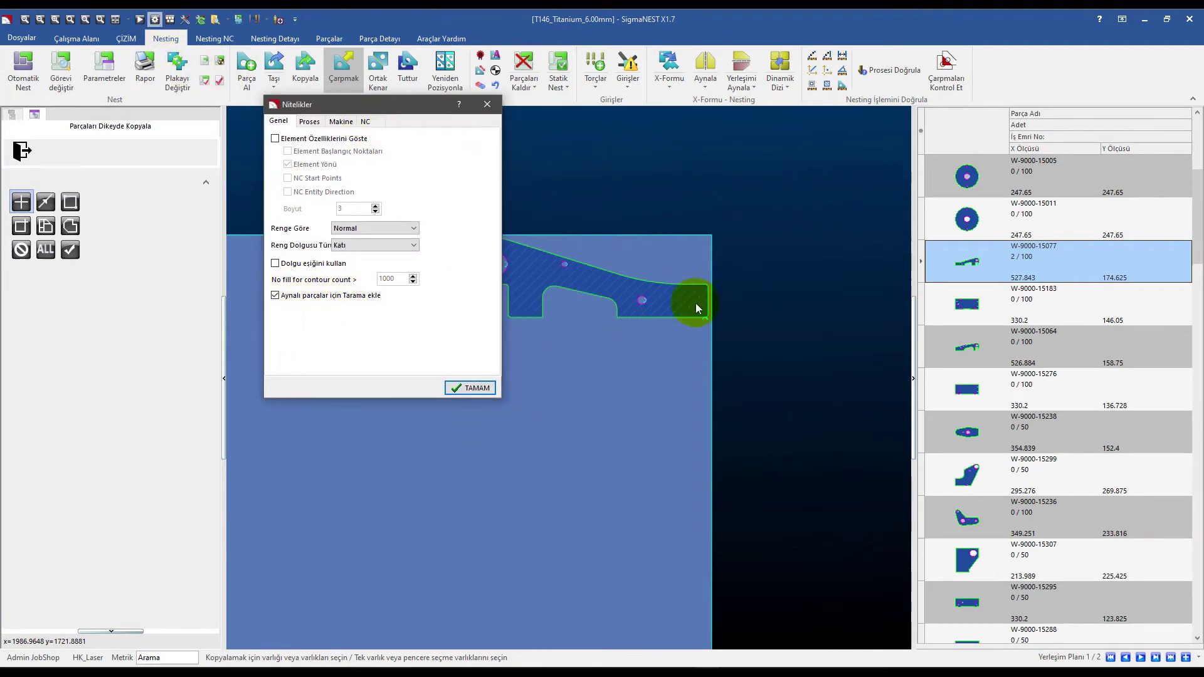
click(478, 389)
scroll(735, 263, down, 3)
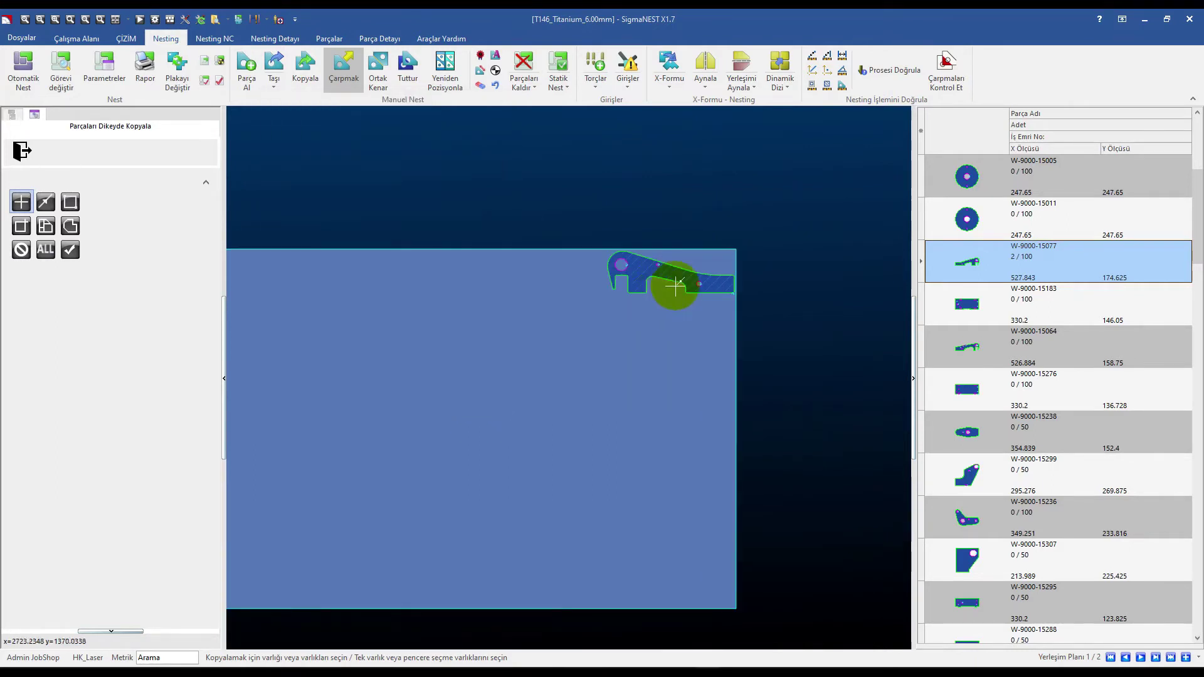
scroll(361, 292, down, 2)
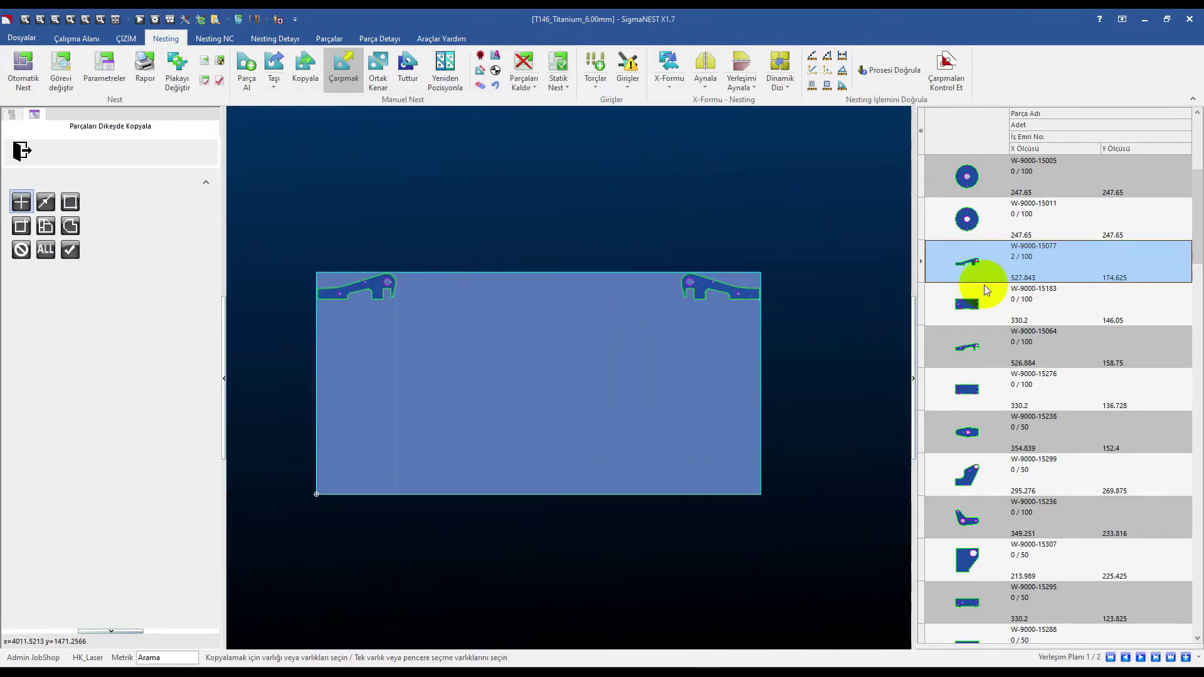
scroll(698, 282, up, 2)
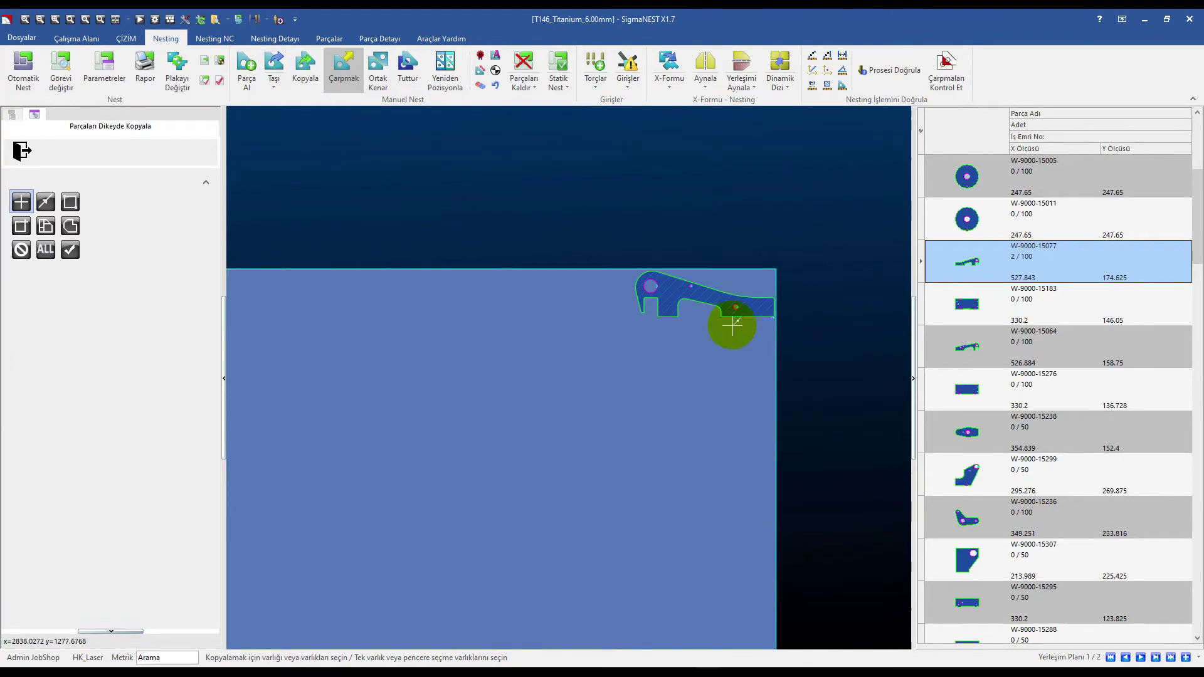
scroll(725, 322, up, 1)
scroll(613, 269, up, 1)
scroll(670, 264, down, 3)
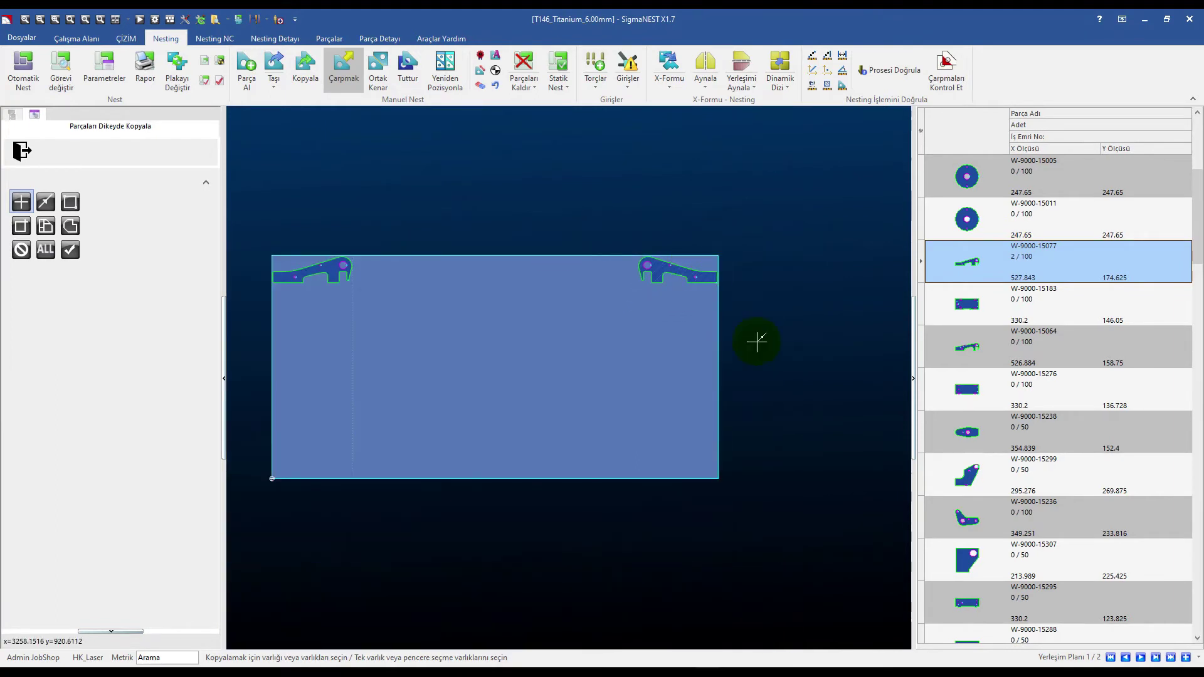
Step: Mirror-move both W-9000-15077 parts with Dikeyde Aynala Taşı
click(709, 91)
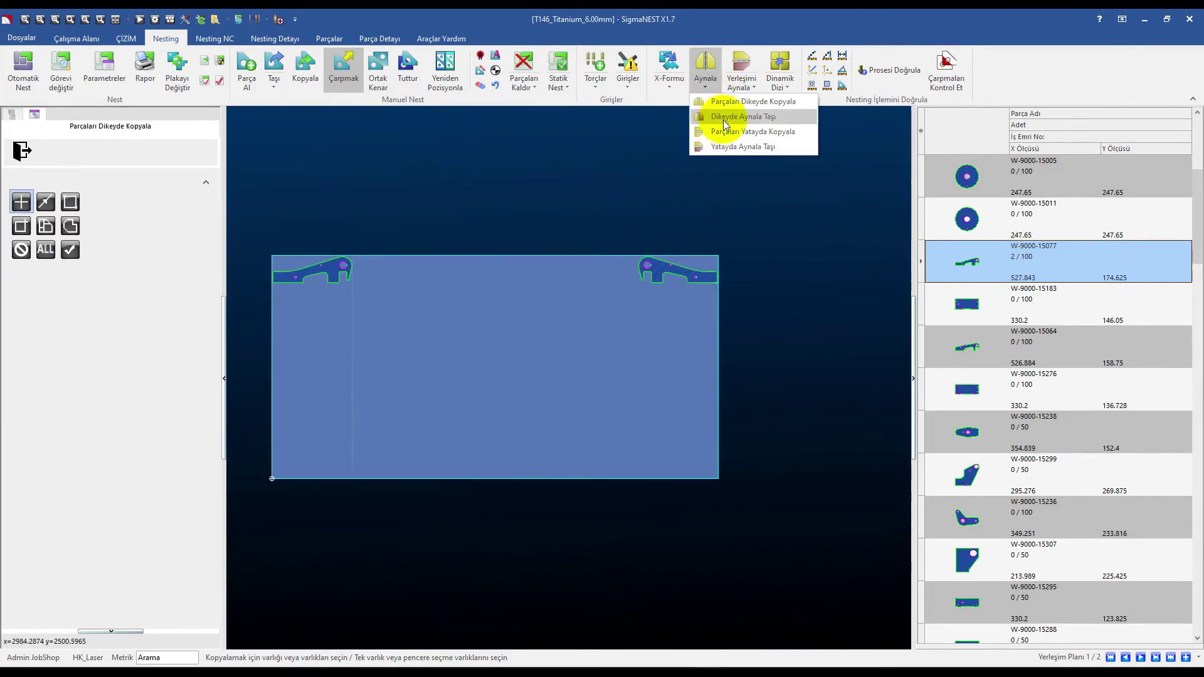
click(723, 117)
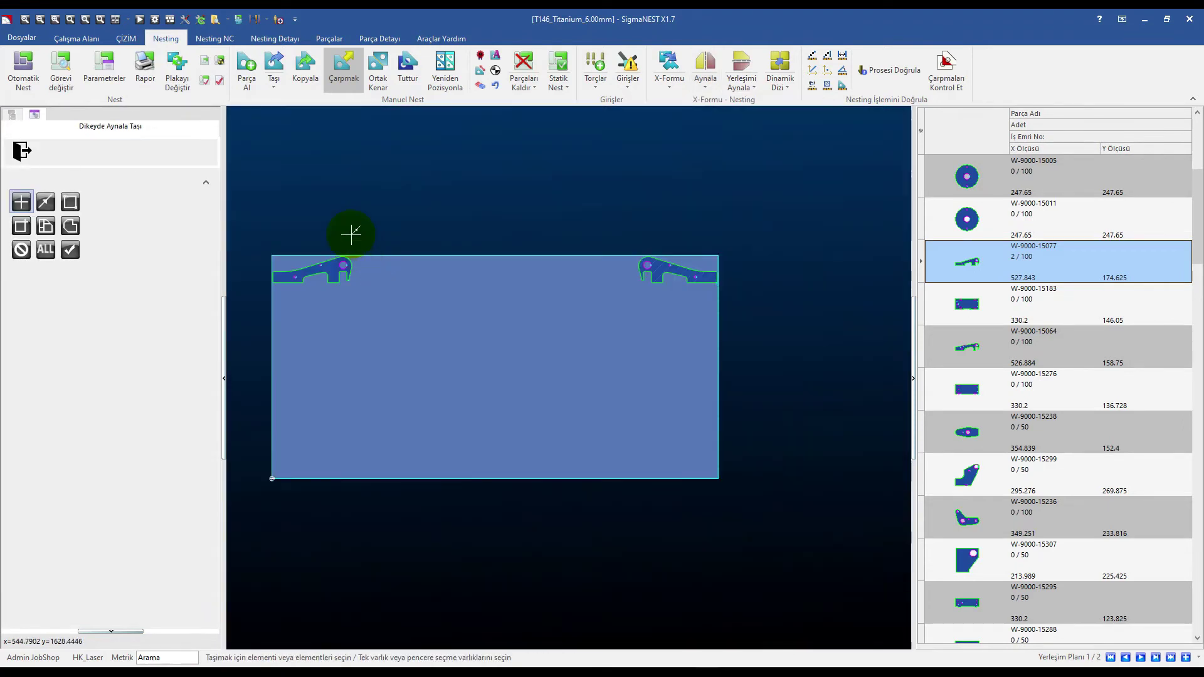
drag(417, 290, 840, 338)
right_click(640, 342)
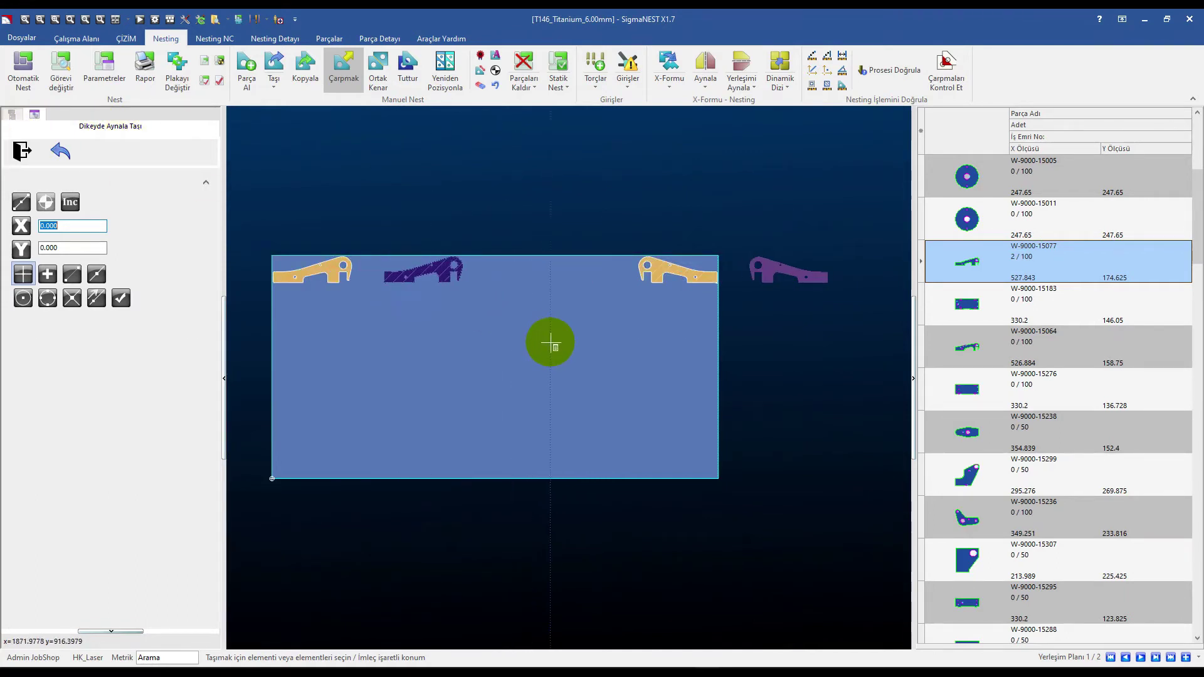
click(550, 342)
scroll(480, 268, down, 2)
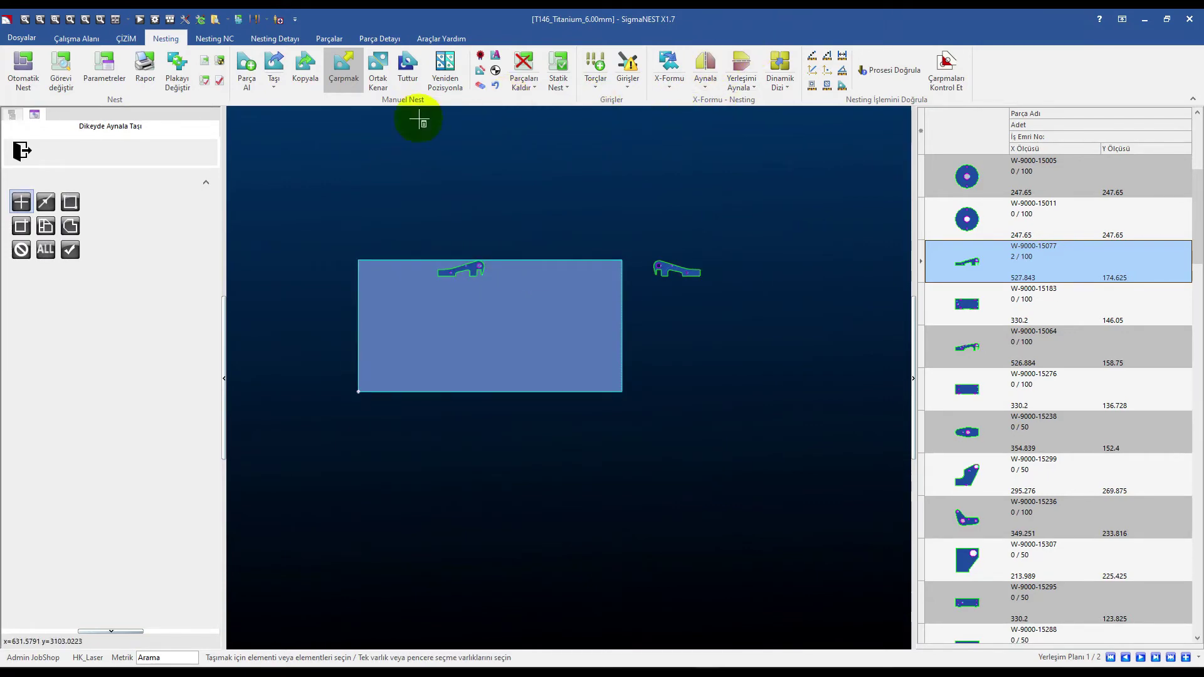
Step: Remove all parts and re-place W-9000-15077 at the plate's top-left
click(523, 66)
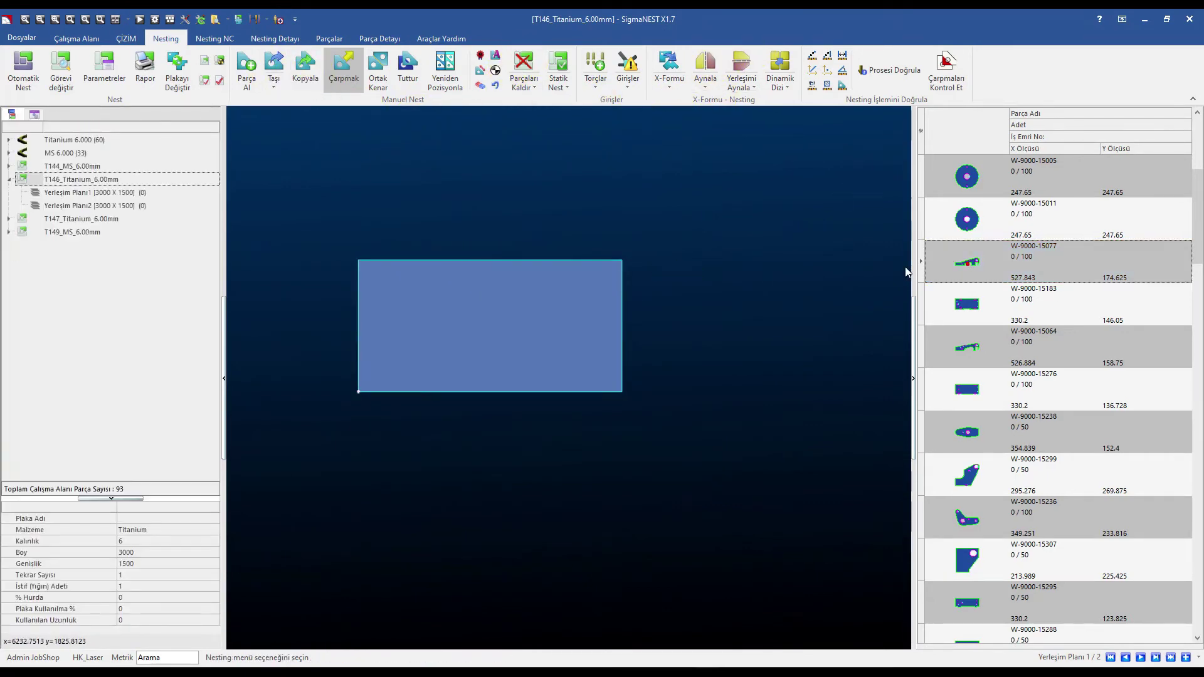
double_click(934, 264)
click(337, 245)
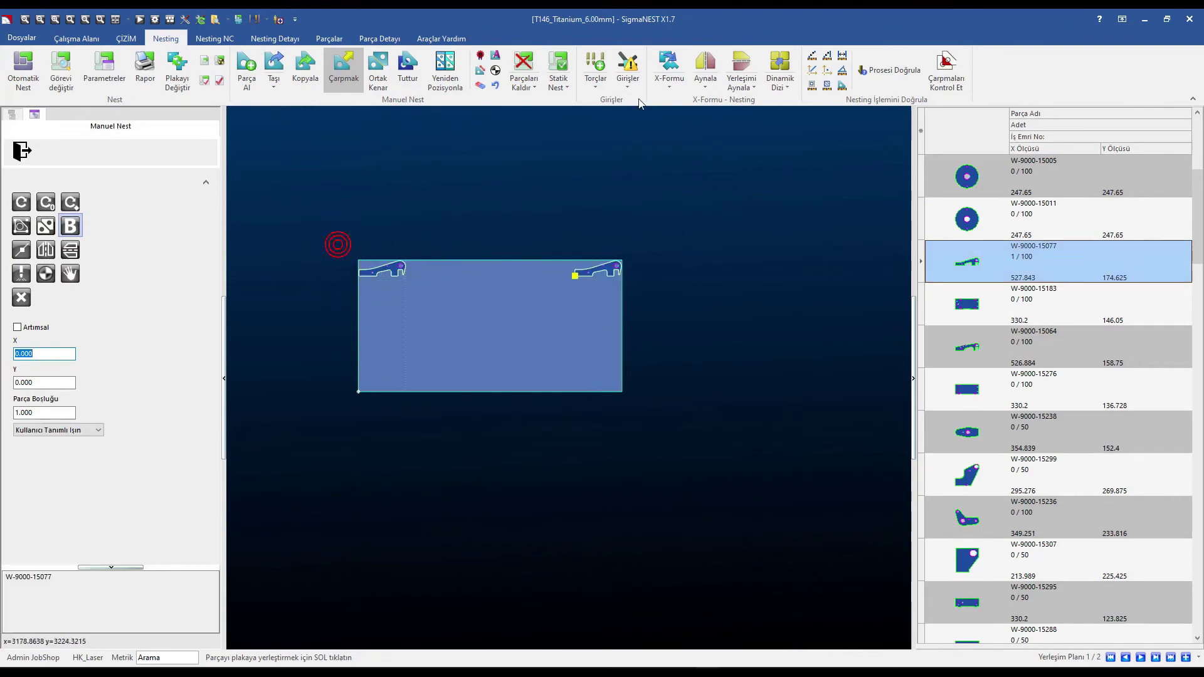
Step: Make a horizontally mirrored copy of the part at the plate's bottom-left with Parçaları Yatayda Kopyala
click(711, 85)
click(744, 133)
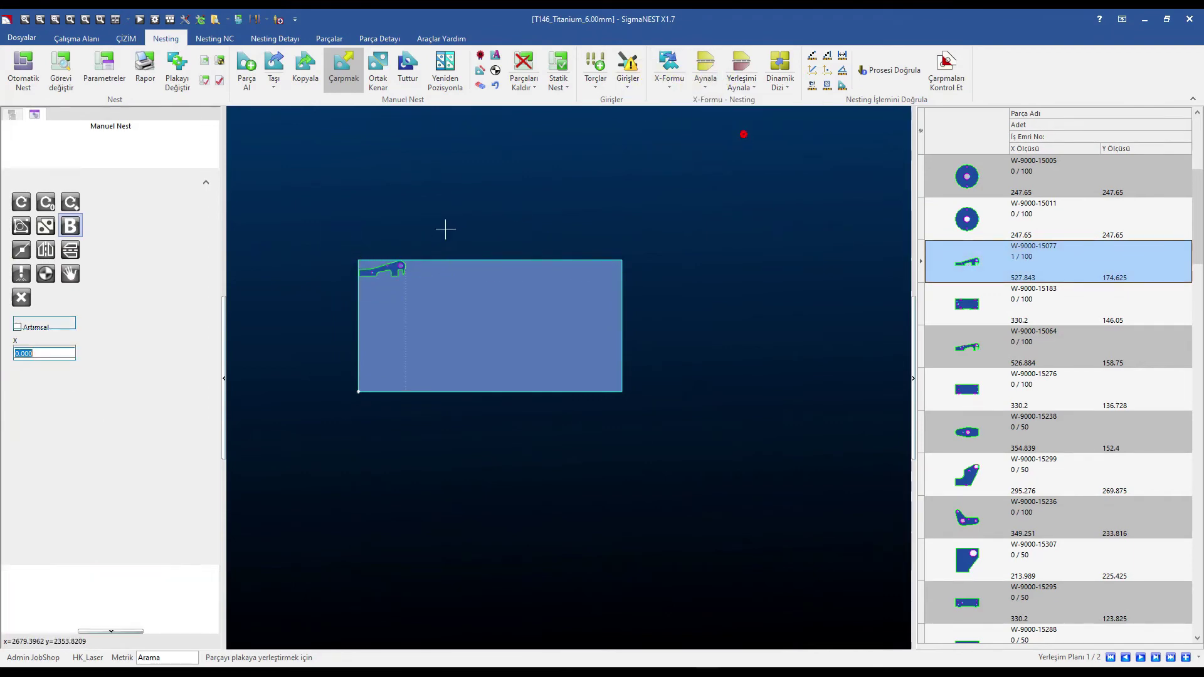
drag(345, 255, 469, 309)
click(358, 324)
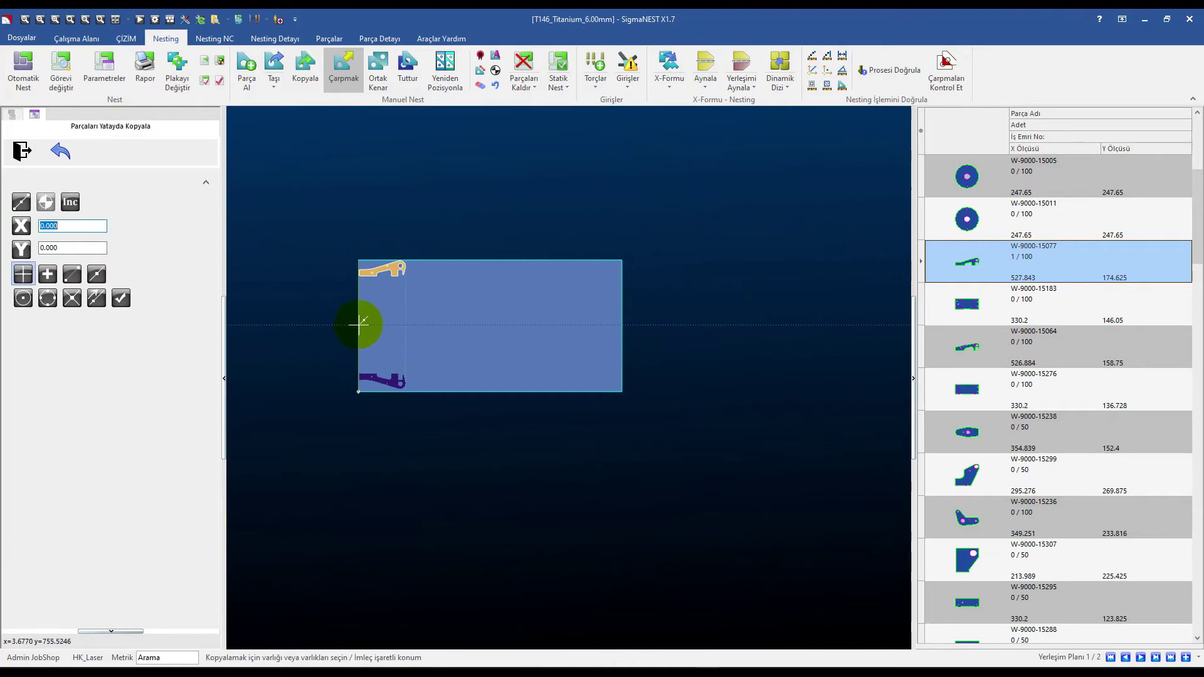
click(358, 322)
scroll(354, 420, up, 2)
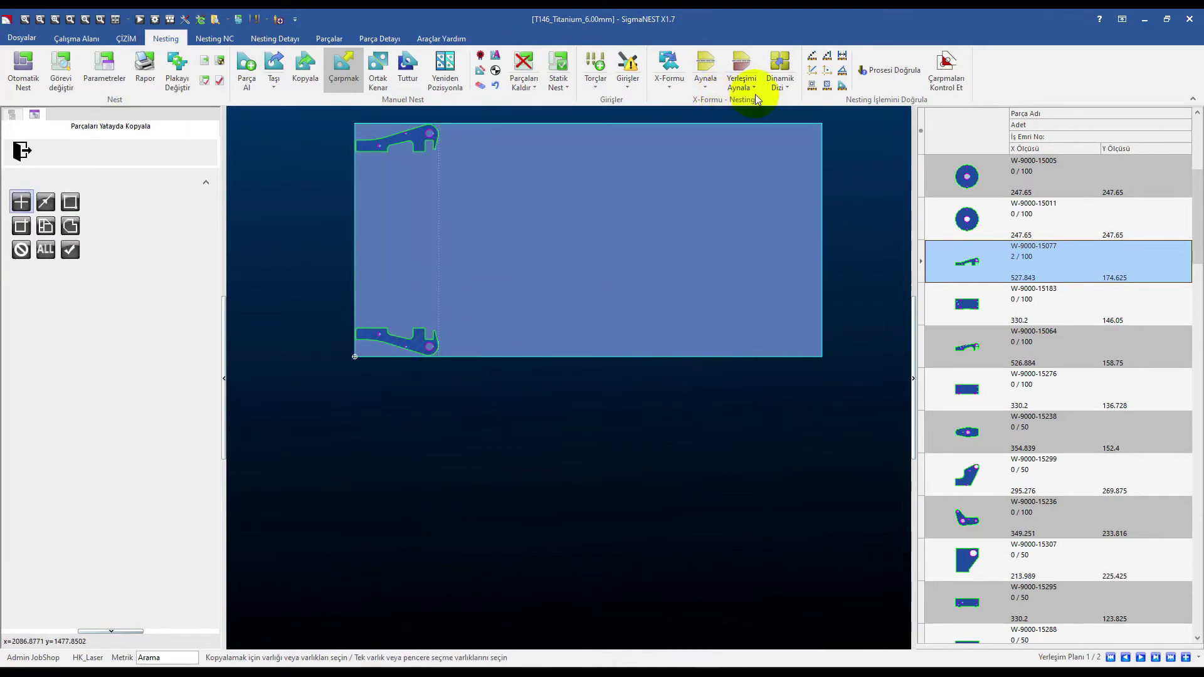
Step: Mirror-move the top part horizontally so it sits just above the bottom one
click(705, 88)
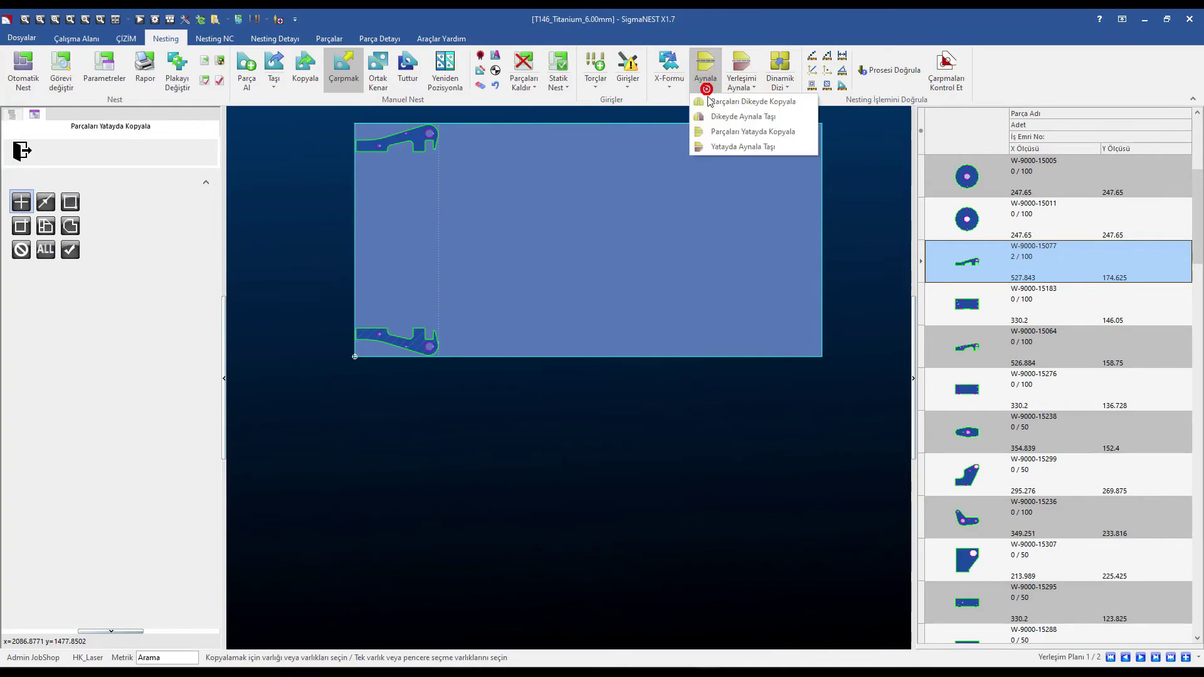
click(746, 147)
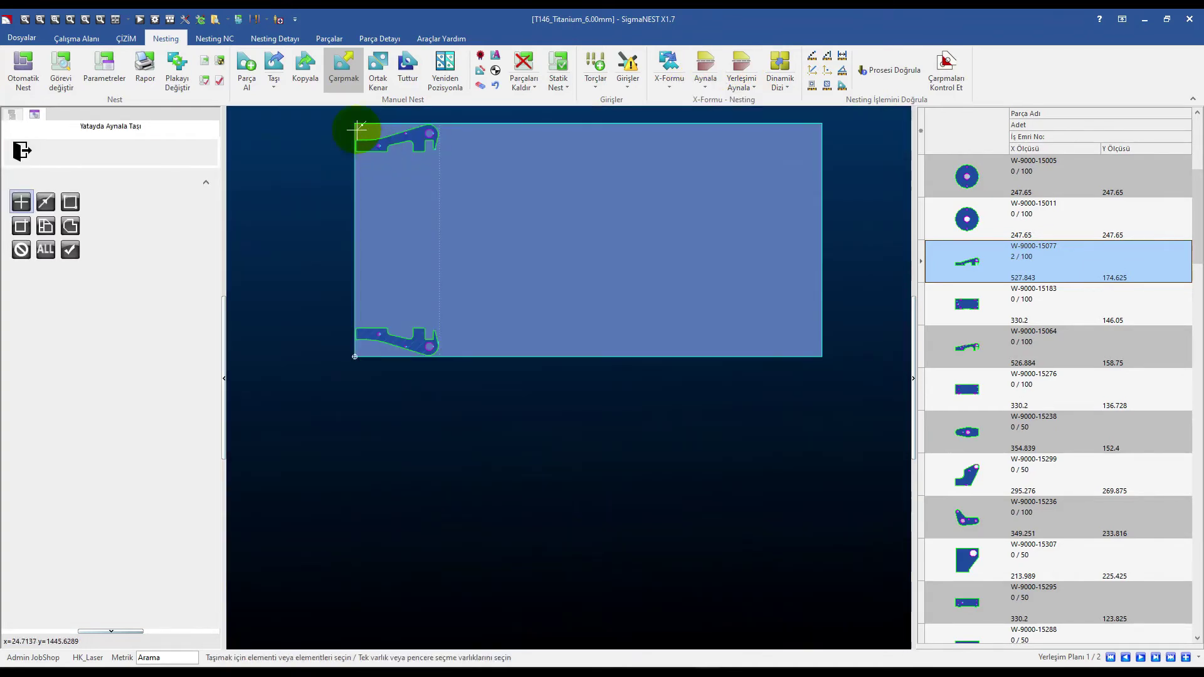
click(516, 199)
right_click(433, 213)
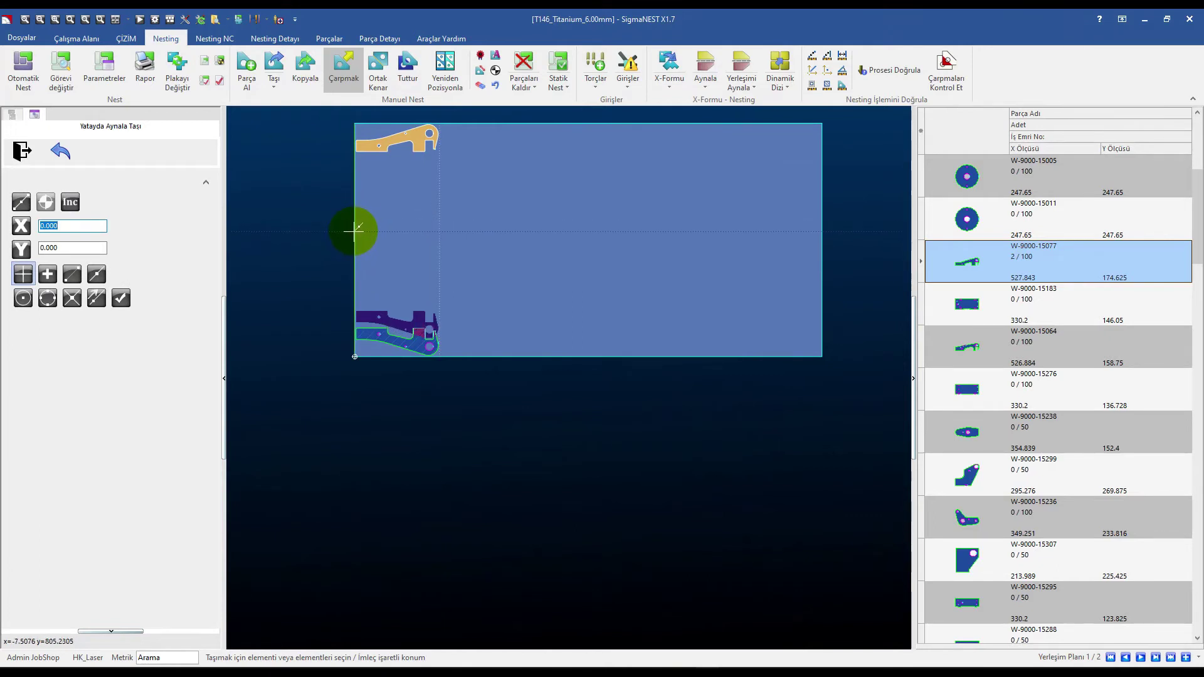
click(351, 211)
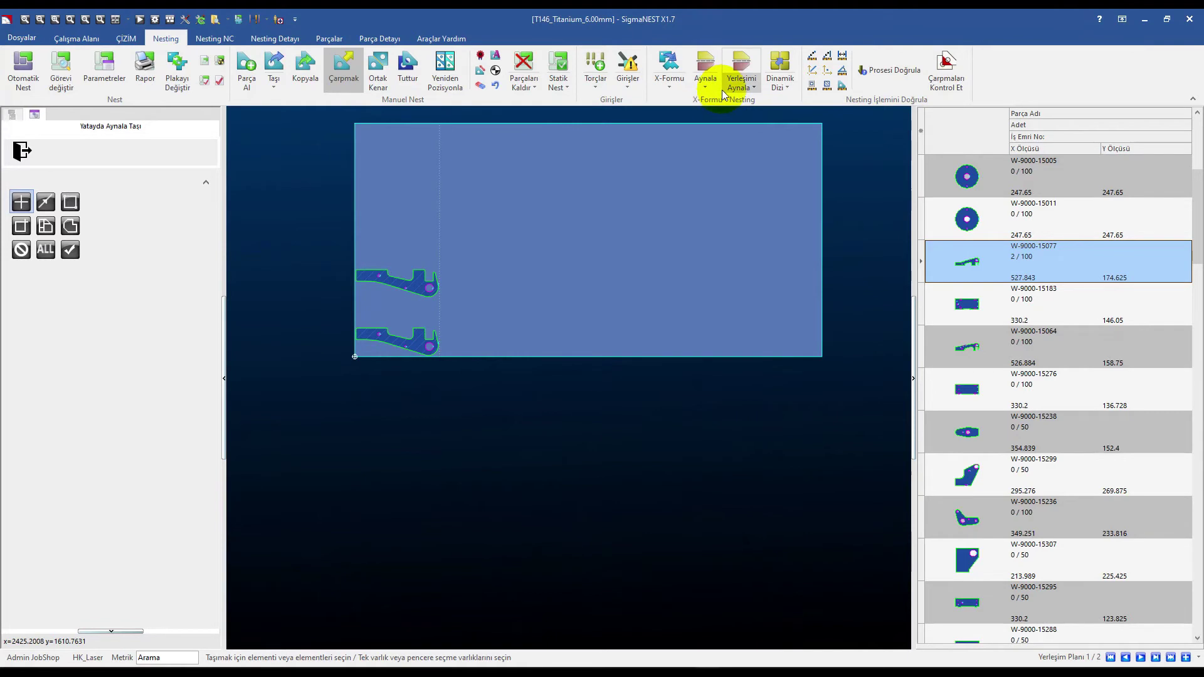
click(740, 89)
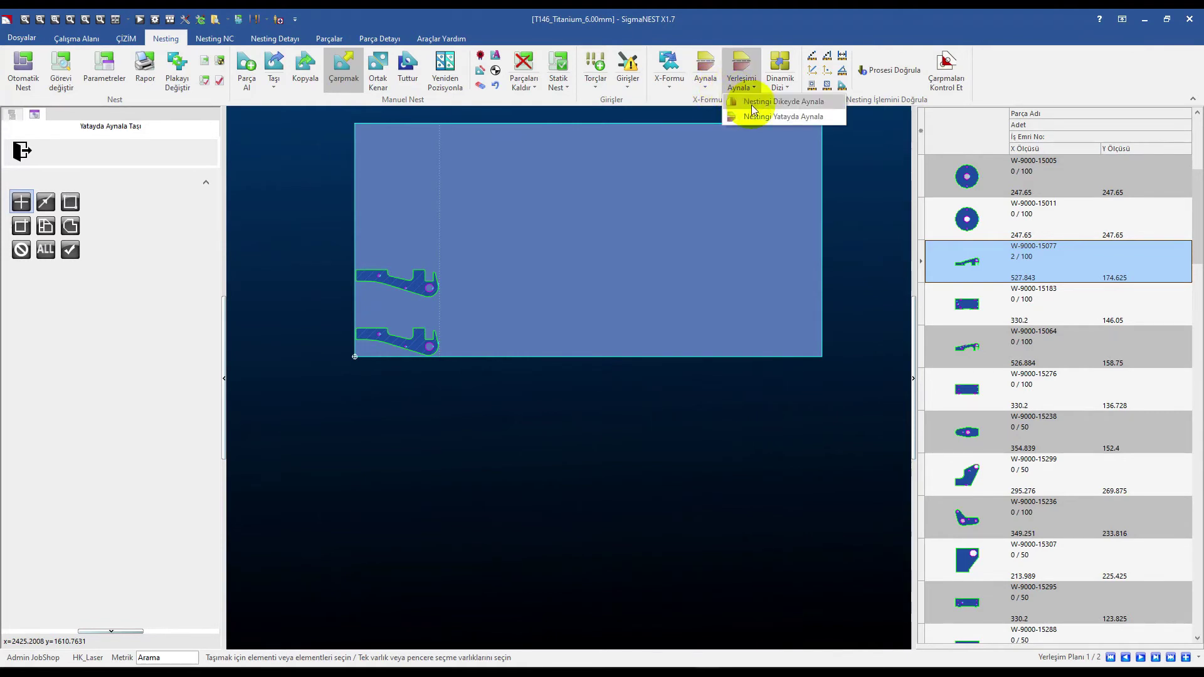
Step: Mirror the whole nest vertically and then horizontally, then clear both parts from the plate
click(751, 104)
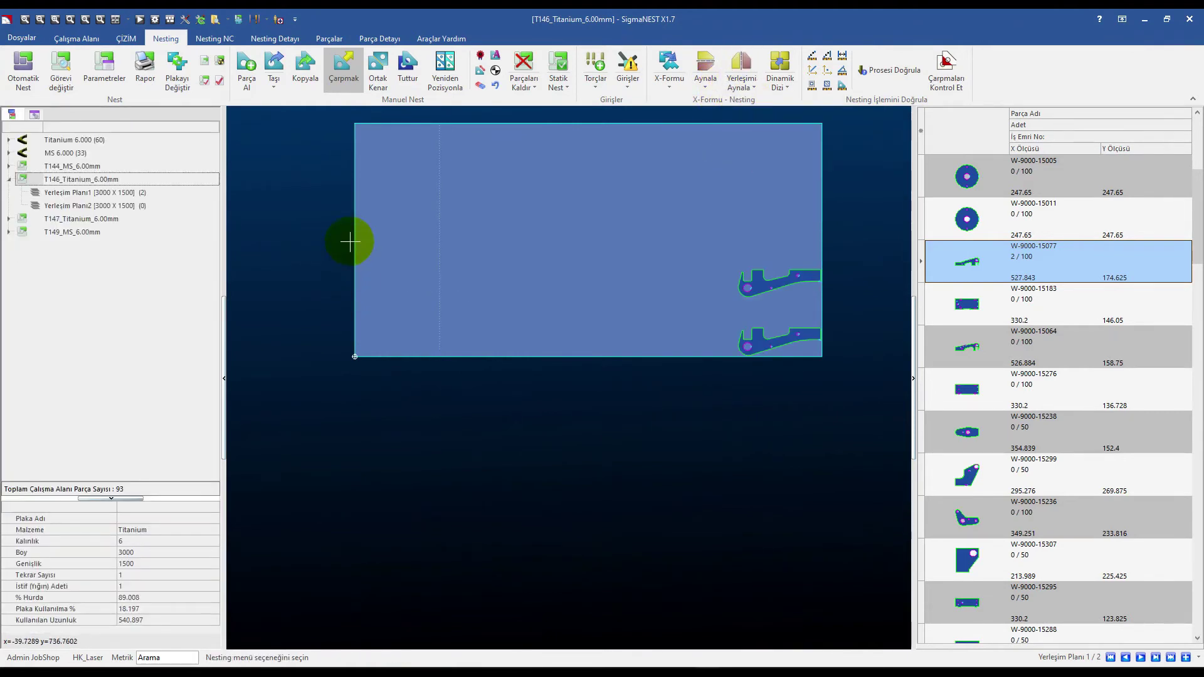
click(740, 88)
click(753, 118)
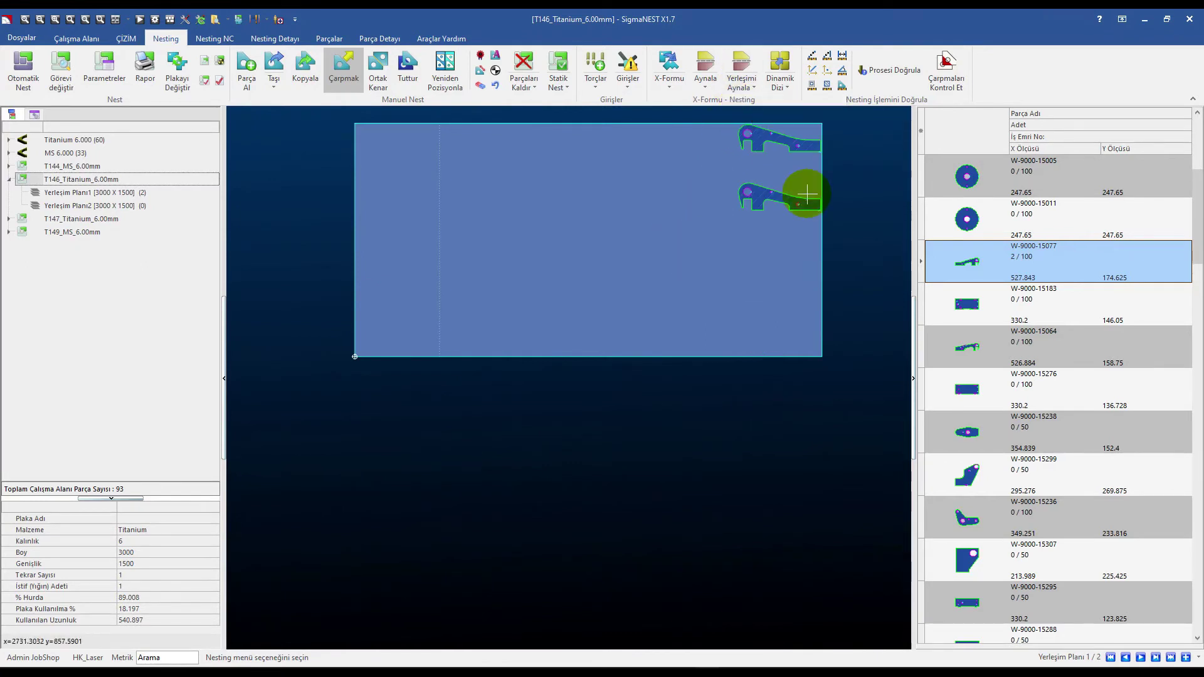
scroll(409, 265, down, 2)
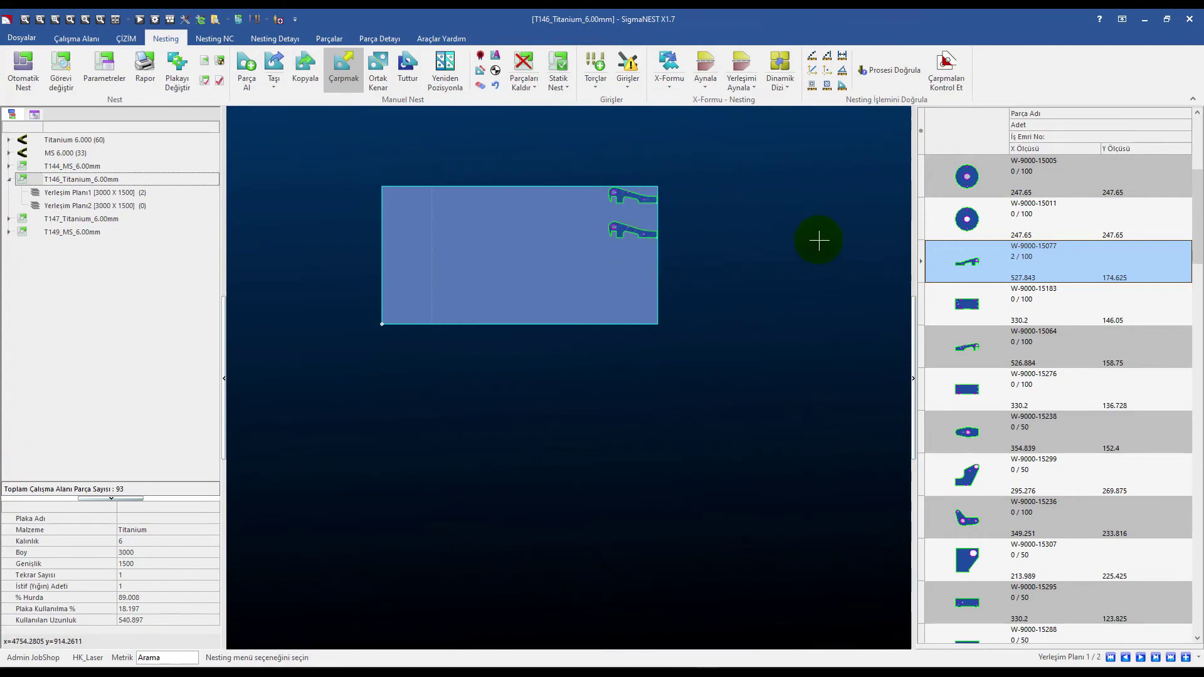
click(750, 88)
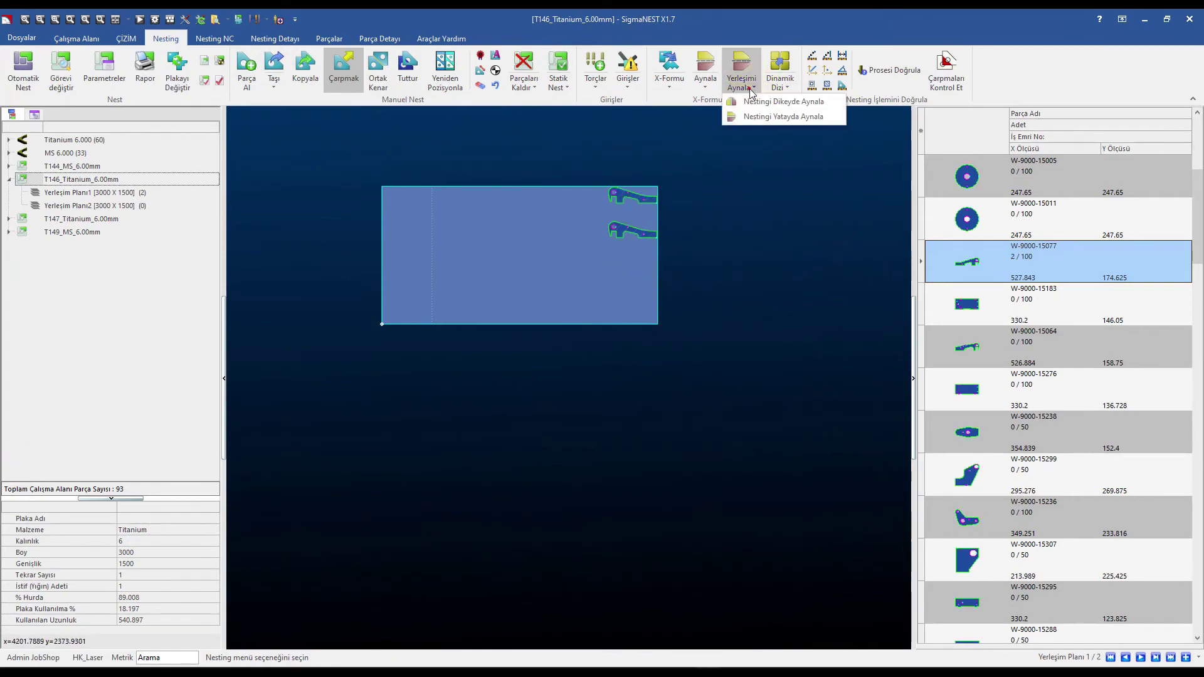
click(524, 66)
Step: Manually place part W-9000-15077 at the plate's lower-left corner
double_click(967, 261)
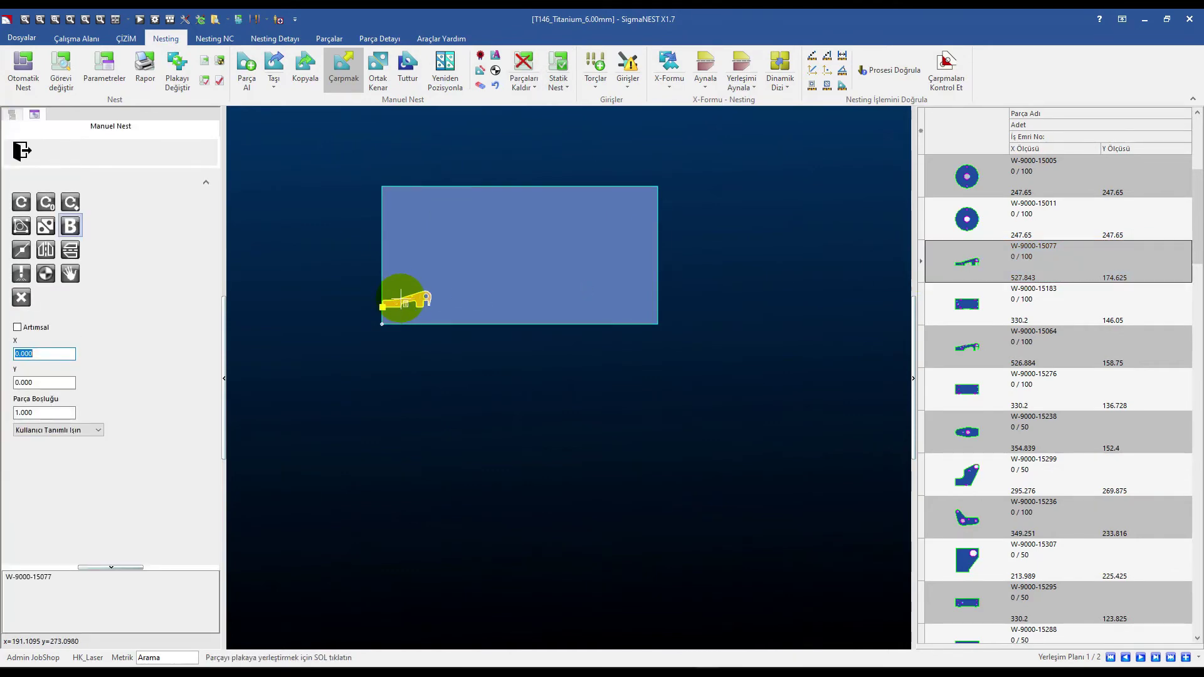
click(373, 308)
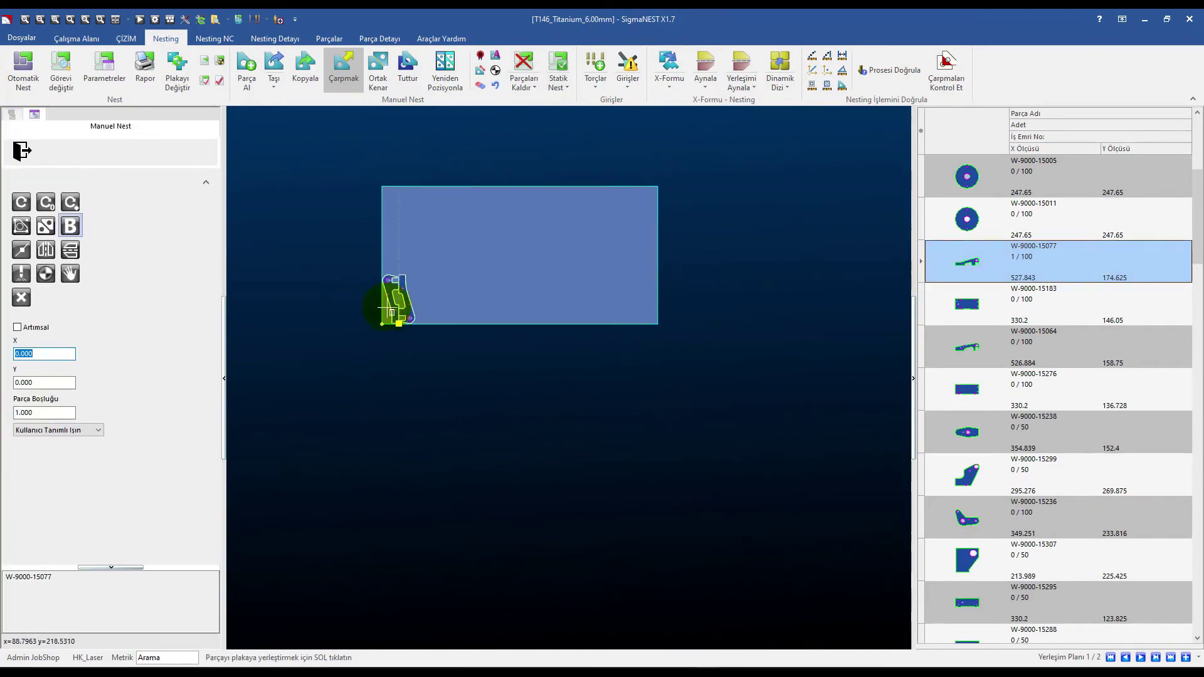
key(Escape)
Step: Start Dinamik Dizi and select the placed part as the array source
click(780, 88)
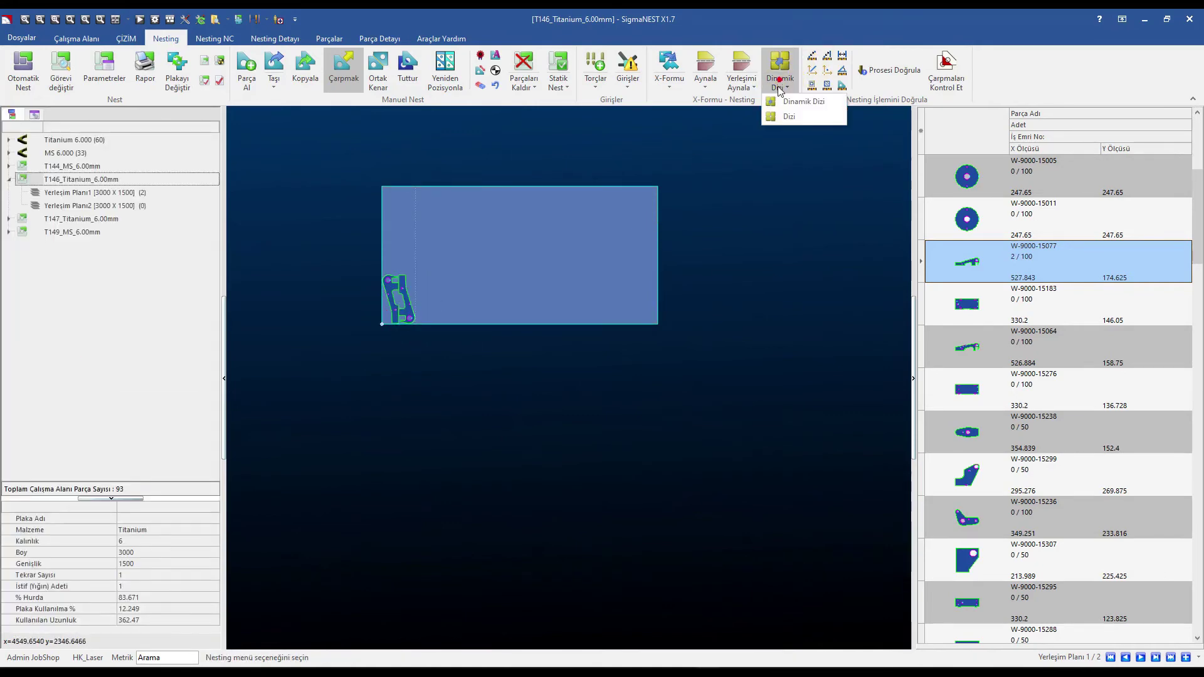
click(799, 103)
scroll(390, 269, up, 2)
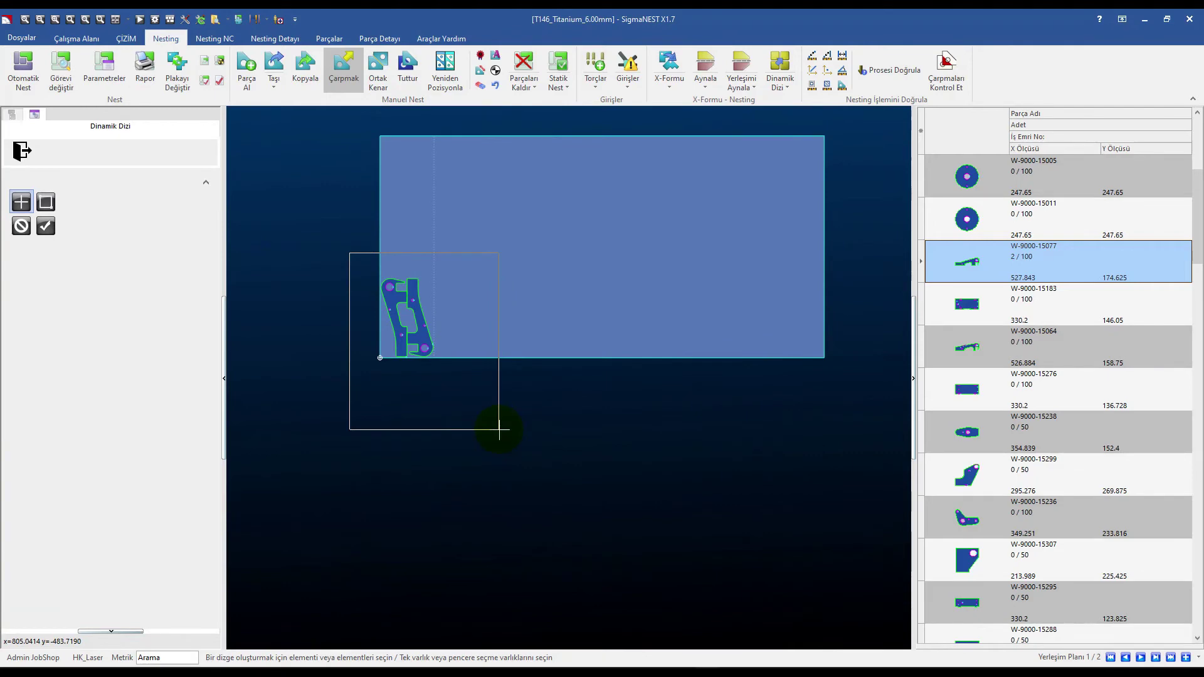
drag(499, 429, 503, 423)
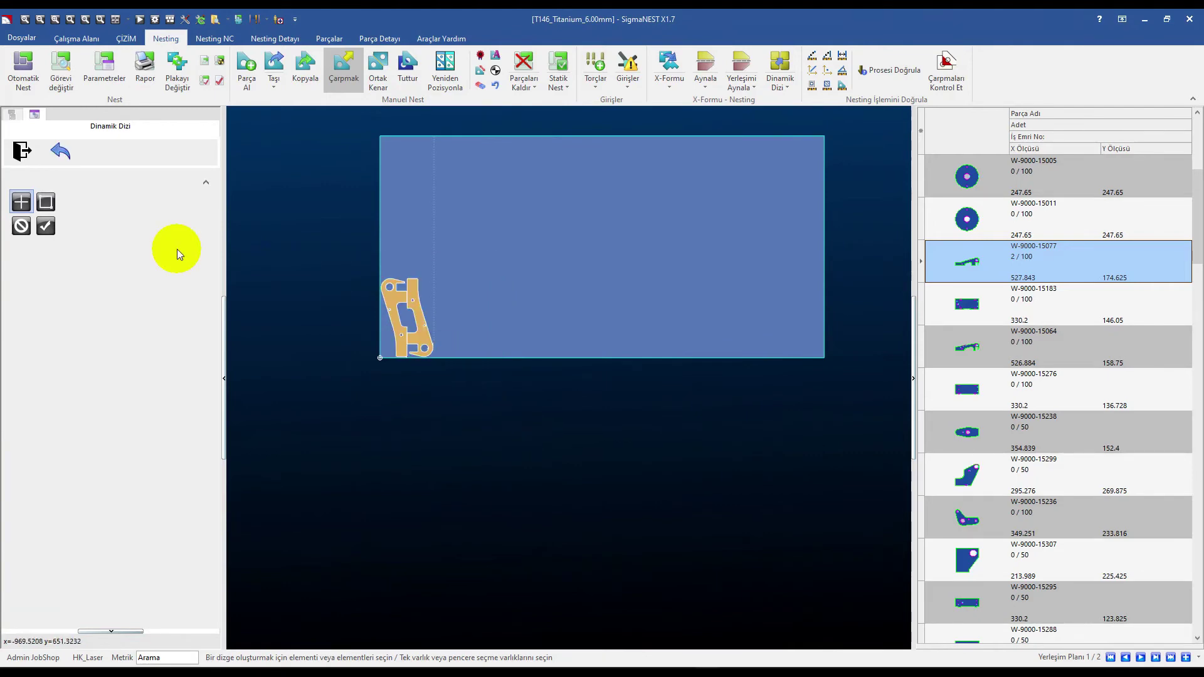
click(45, 225)
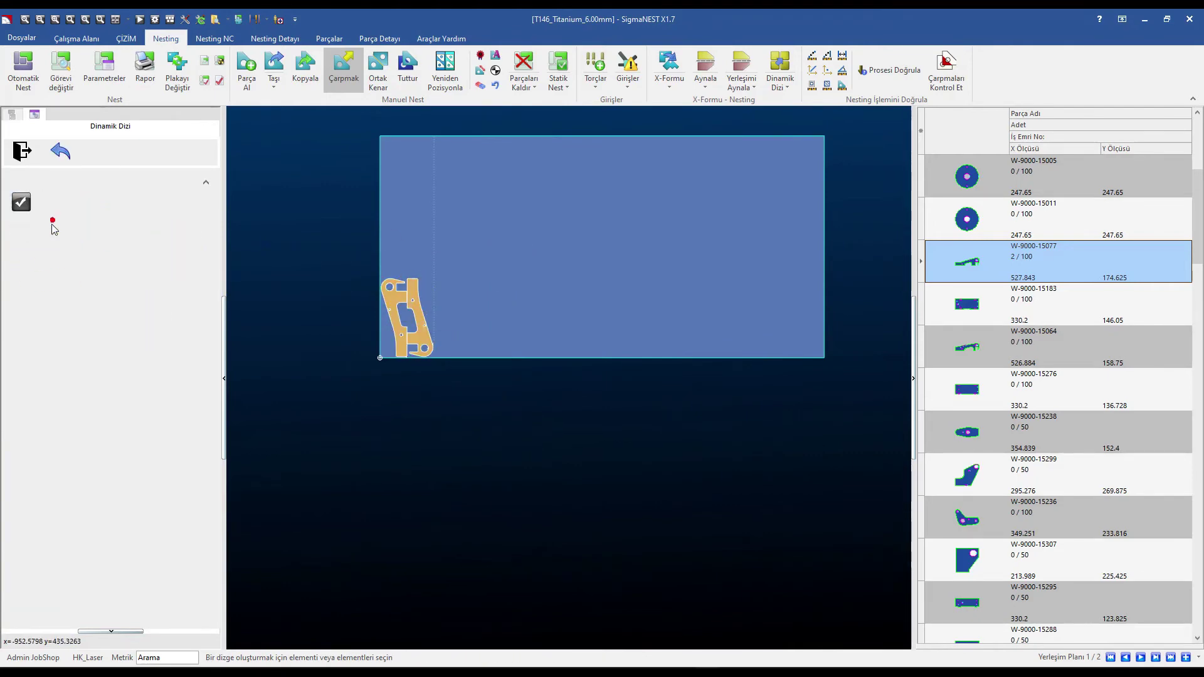
scroll(425, 285, up, 2)
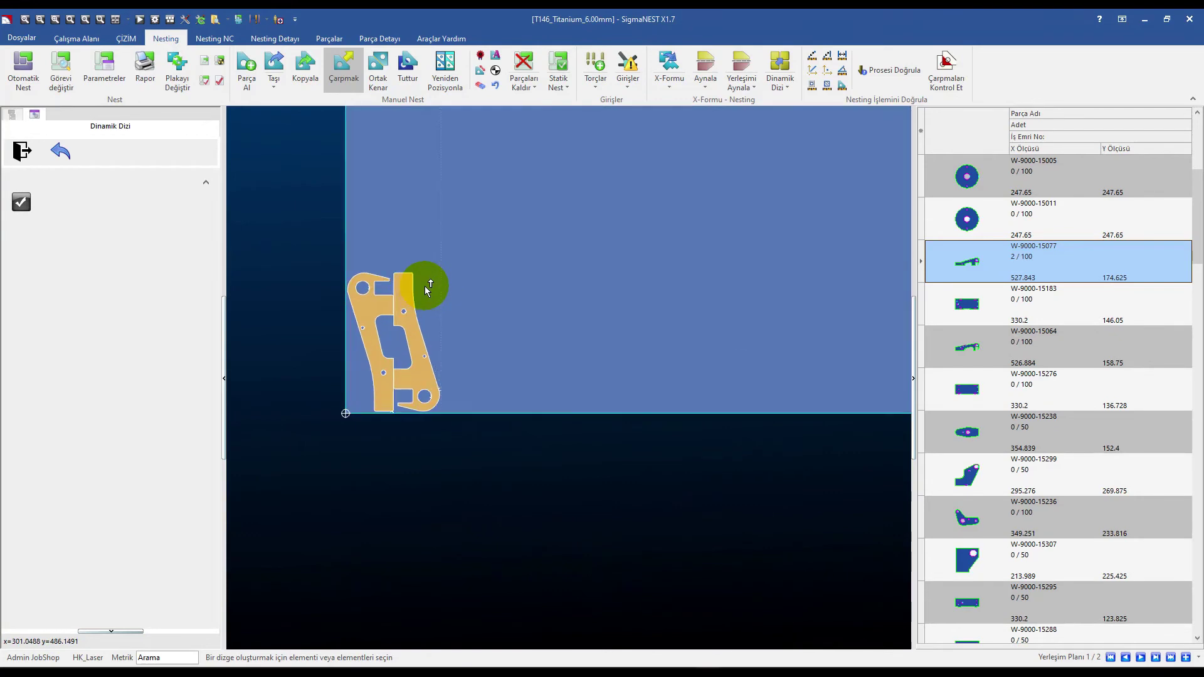
scroll(402, 321, up, 1)
click(401, 321)
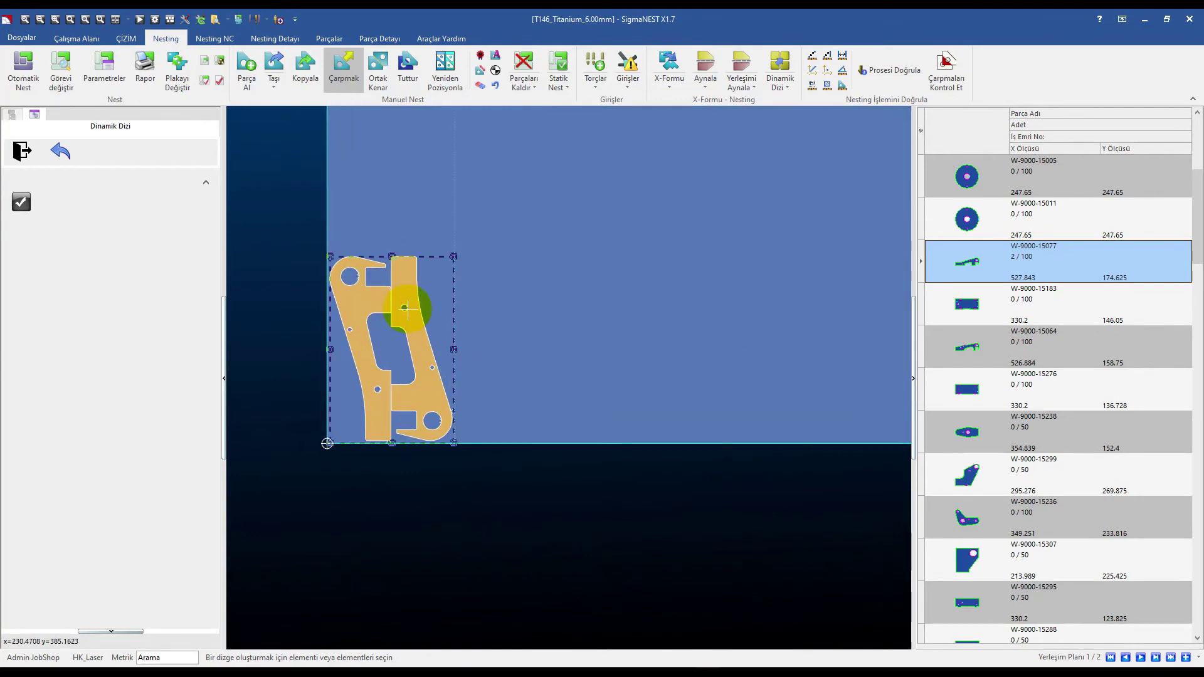
Step: Stretch the dynamic array into two rows across the sheet and confirm 44 parts
scroll(402, 321, down, 3)
drag(419, 302, 586, 263)
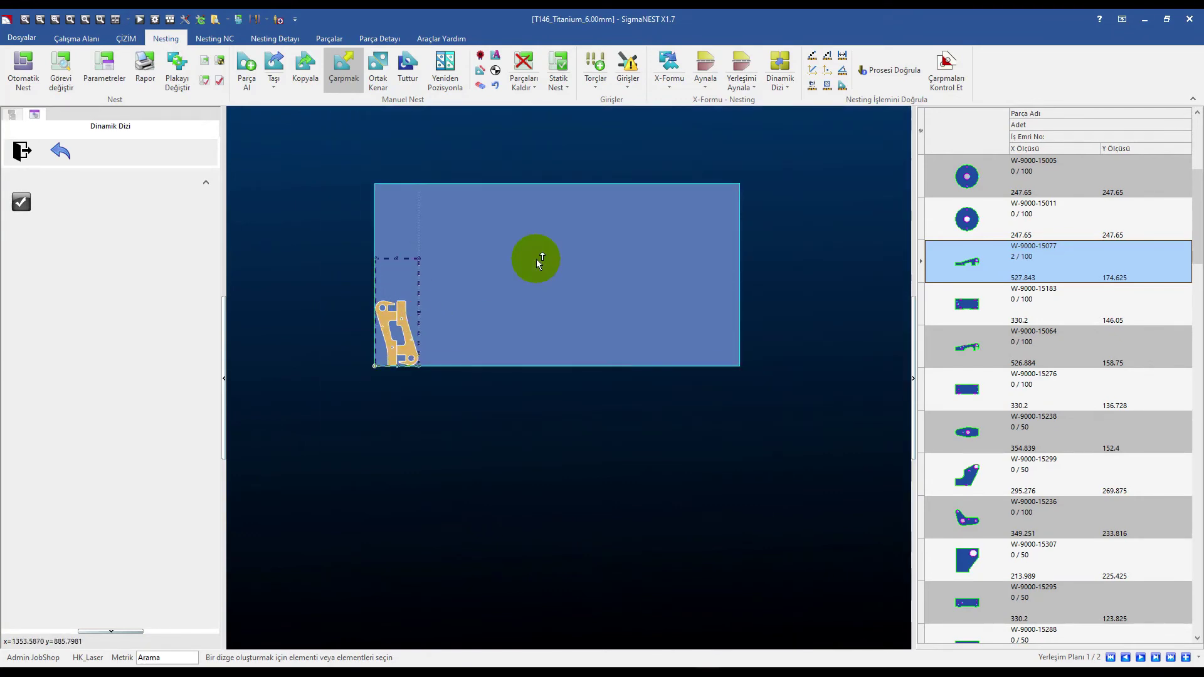
mouse_move(420, 266)
mouse_down()
mouse_move(726, 176)
mouse_move(748, 151)
mouse_up()
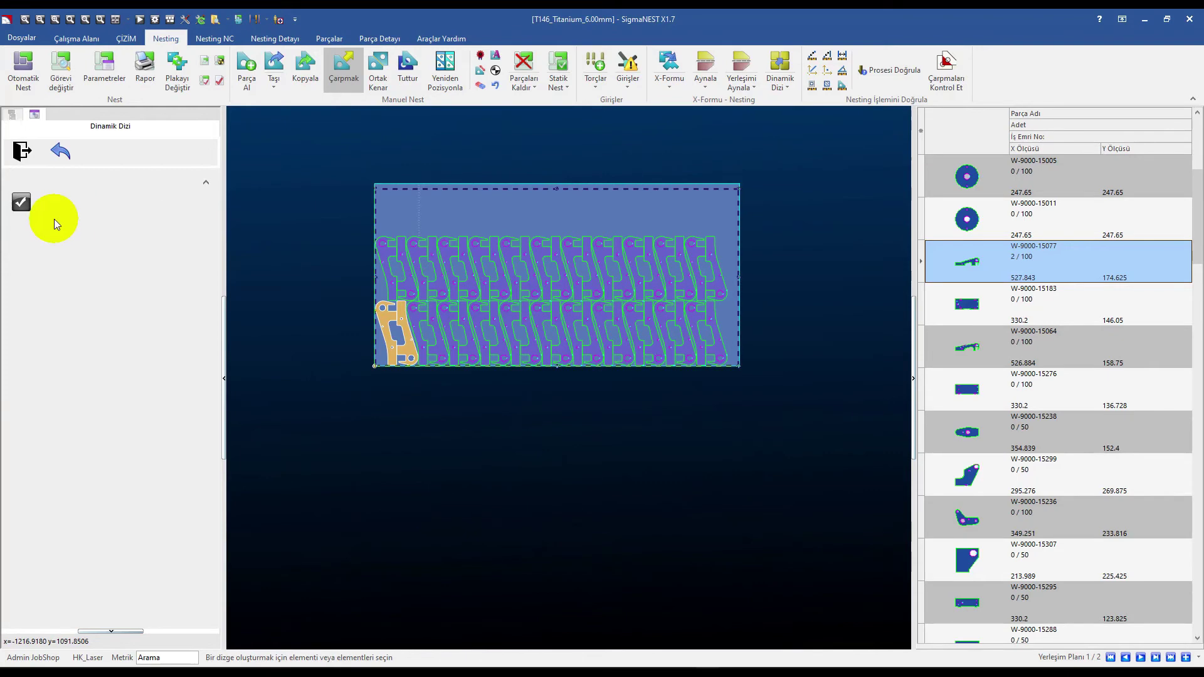
click(21, 202)
scroll(588, 342, up, 2)
scroll(629, 261, up, 2)
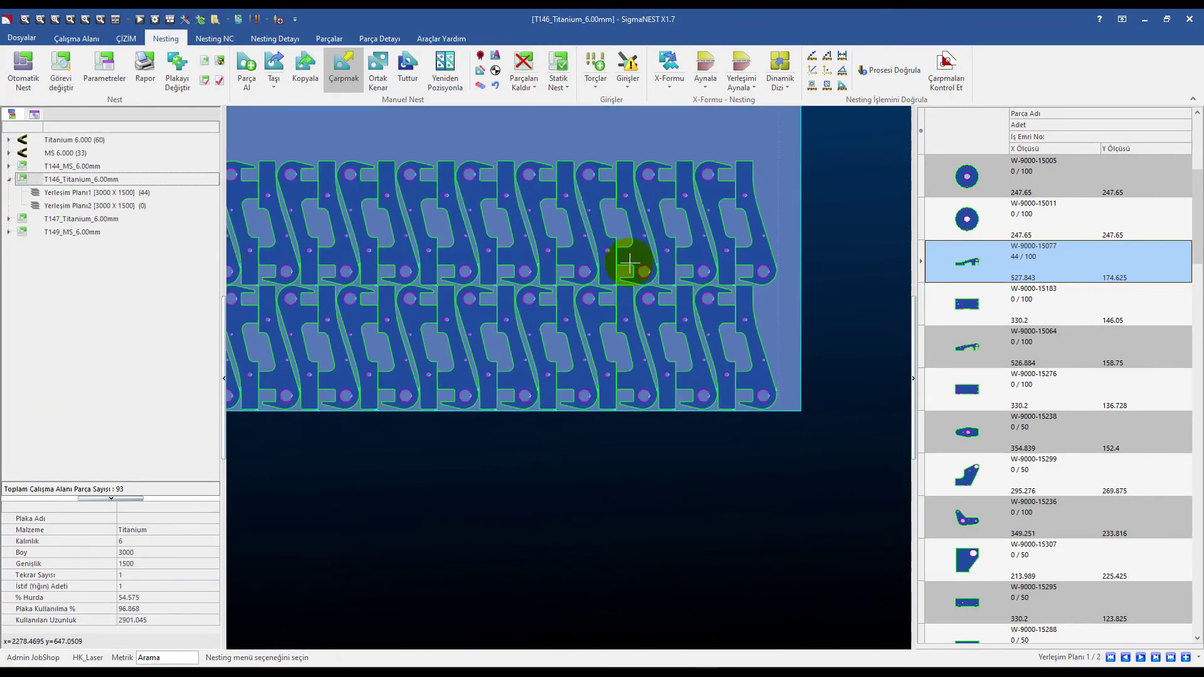
scroll(629, 261, down, 2)
click(1008, 250)
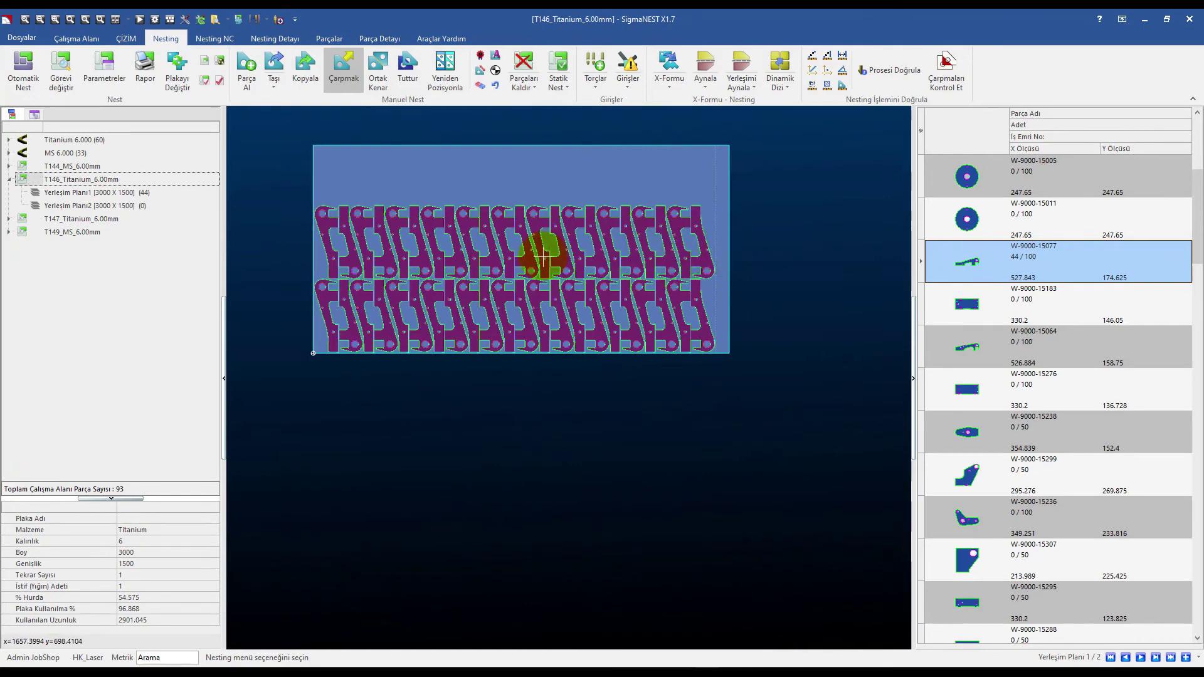
Step: Remove the arrayed copies and redo a Dinamik Dizi up to the sheet's top edge
click(480, 85)
click(780, 76)
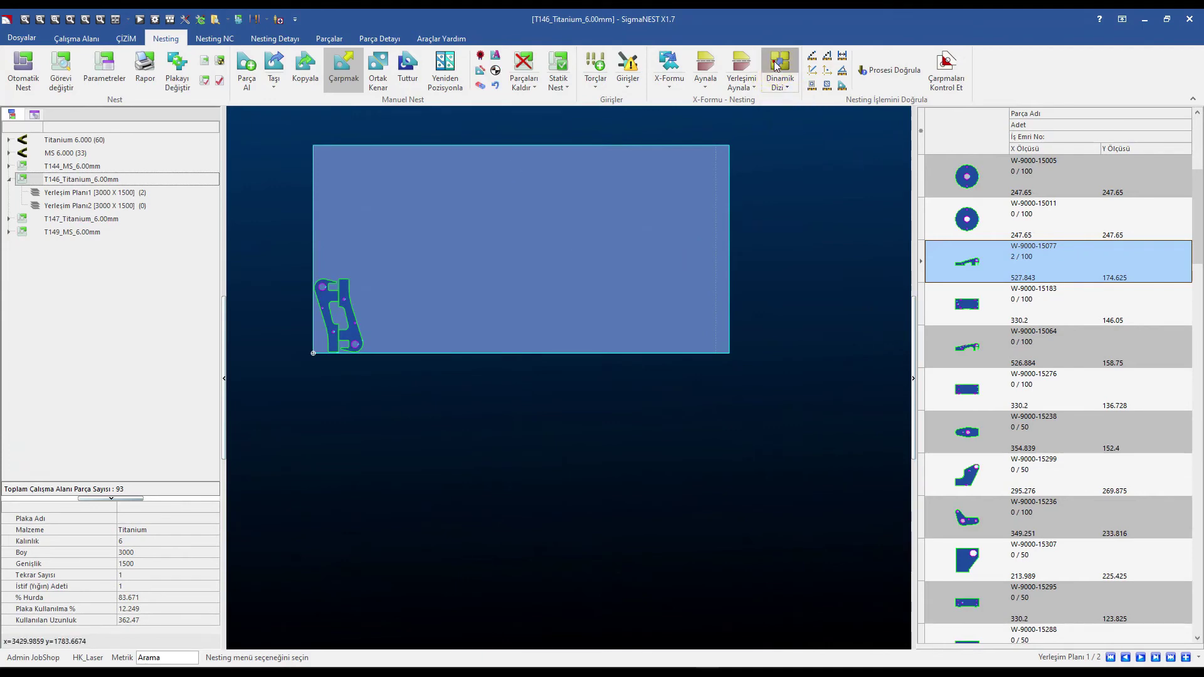
drag(290, 242, 418, 372)
click(369, 277)
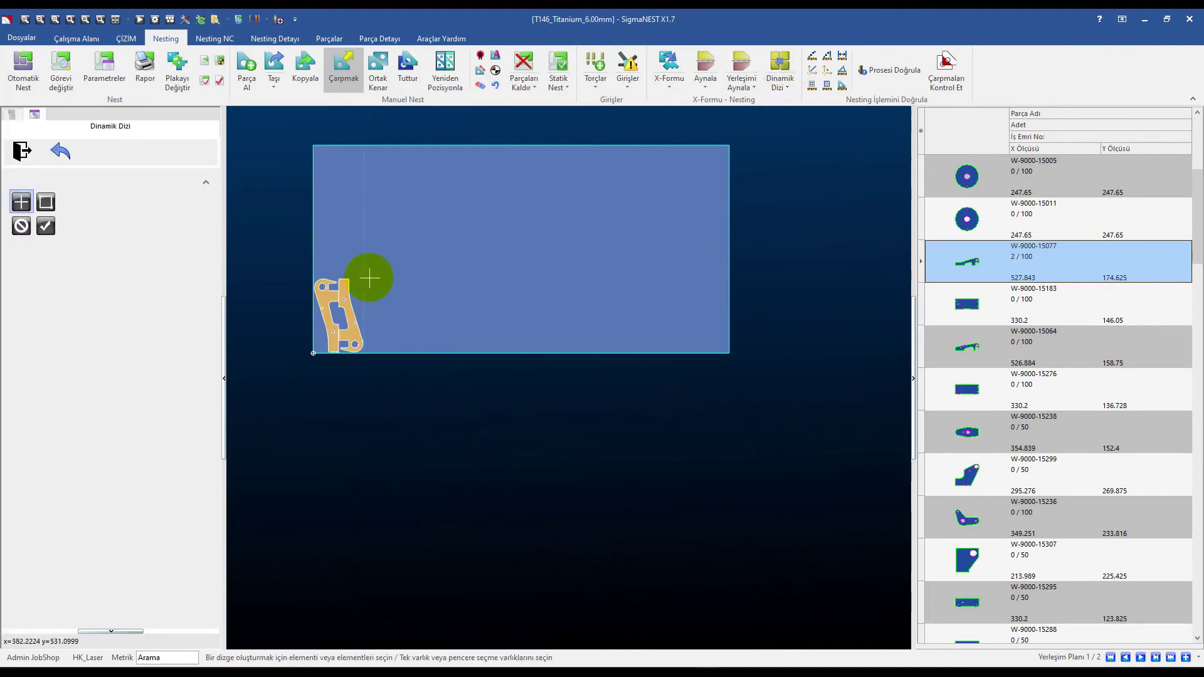
click(360, 276)
mouse_move(360, 280)
mouse_down()
mouse_move(359, 249)
mouse_move(698, 287)
mouse_up()
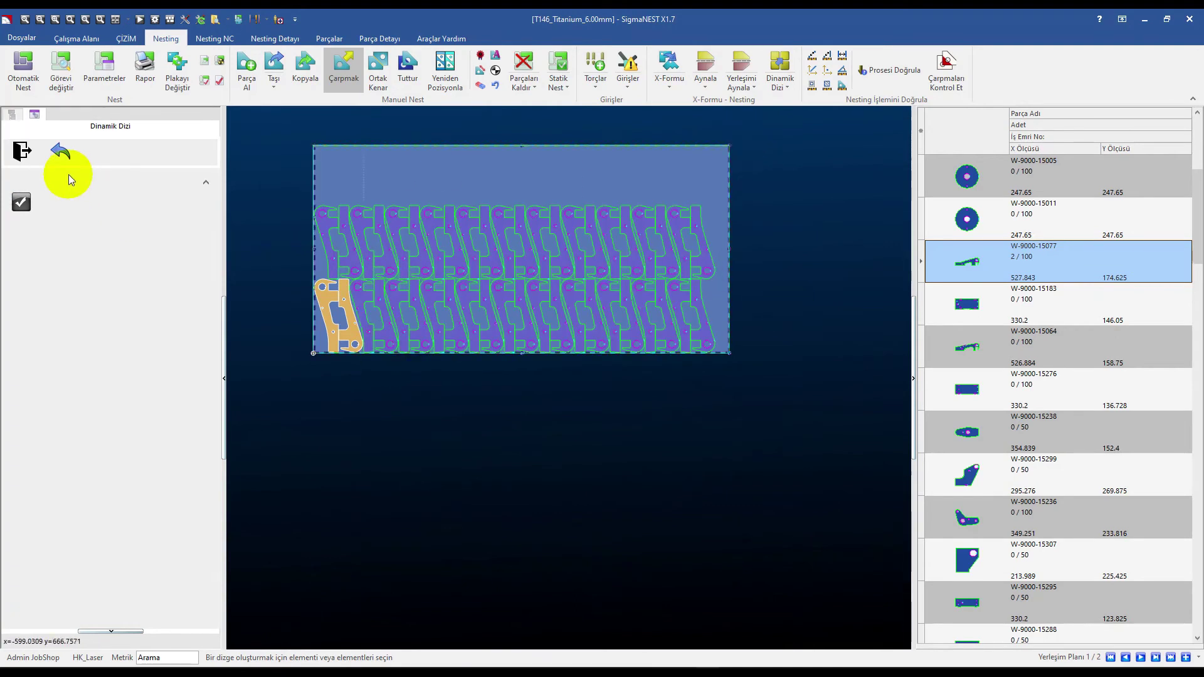
click(25, 198)
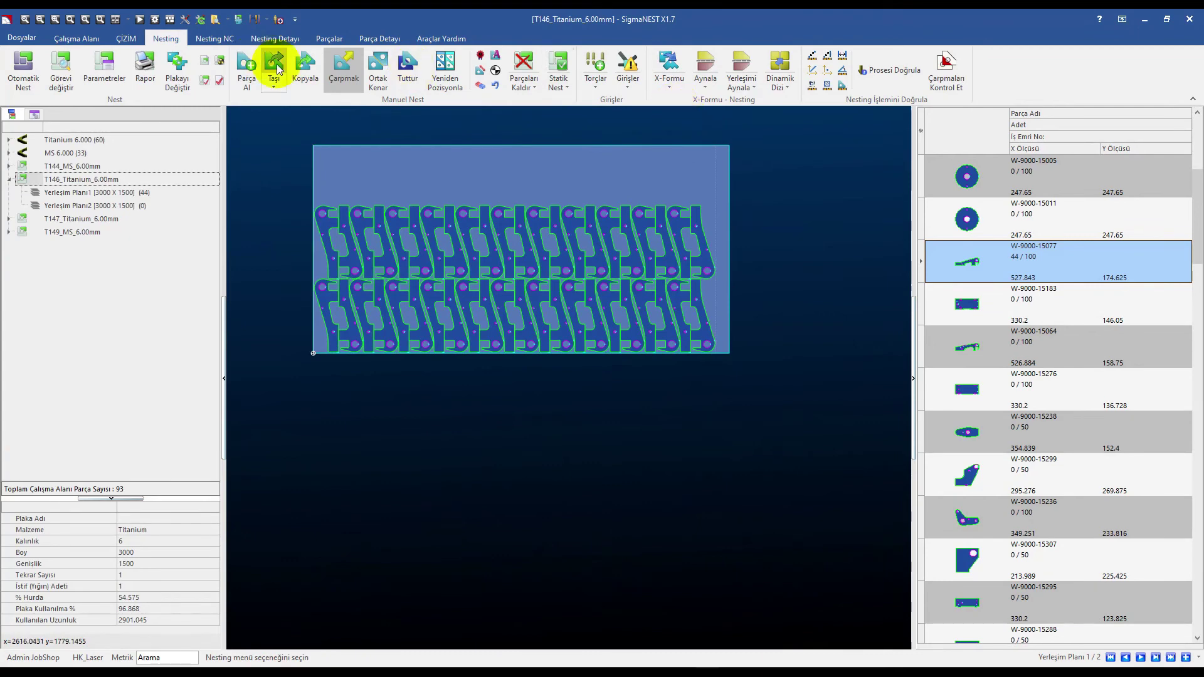
Step: Remove the array again and start a fixed-count Dizi on the corner part
click(495, 83)
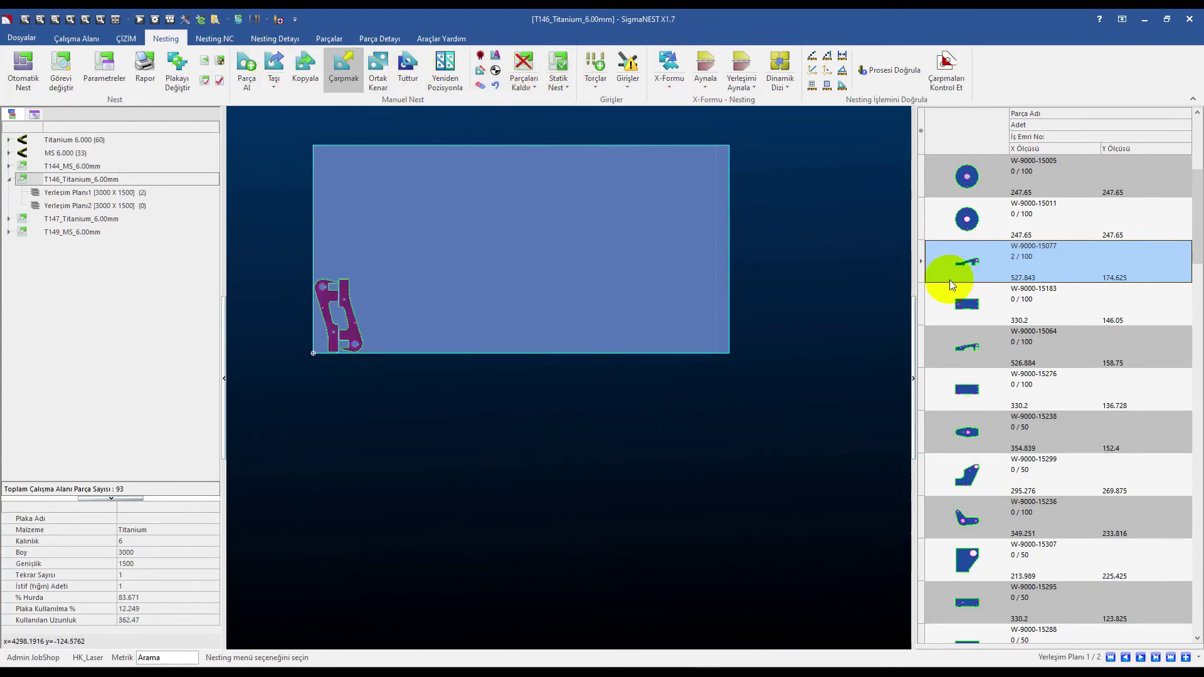
click(780, 85)
click(792, 119)
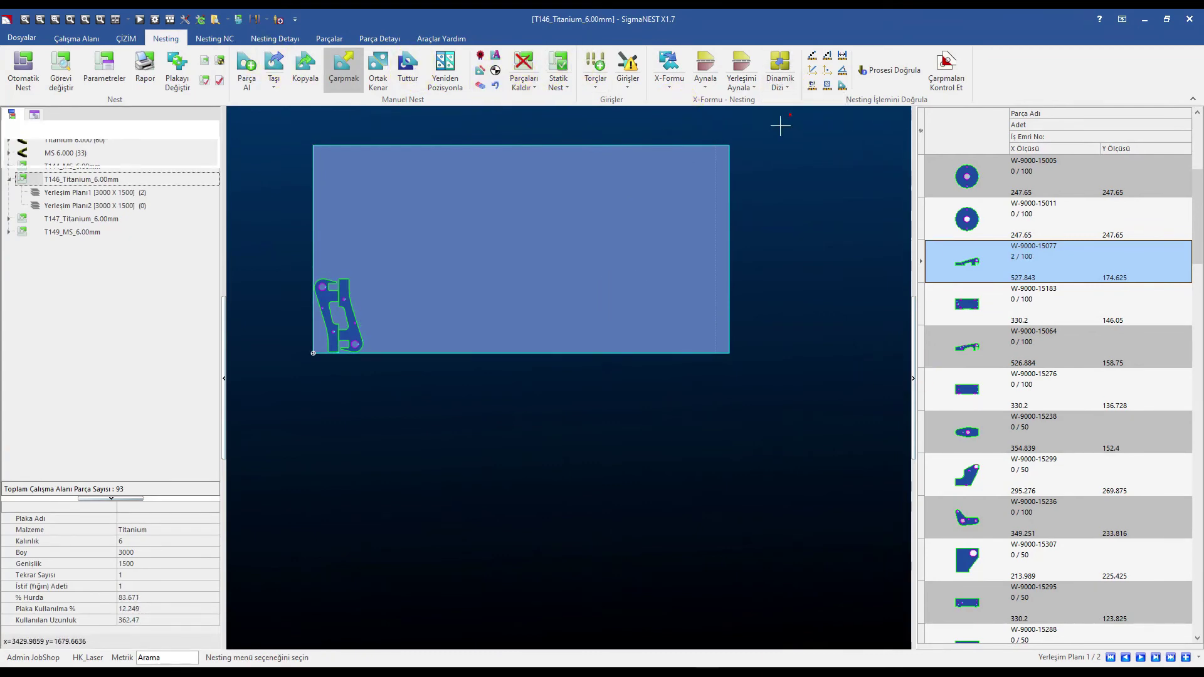
drag(281, 251, 453, 459)
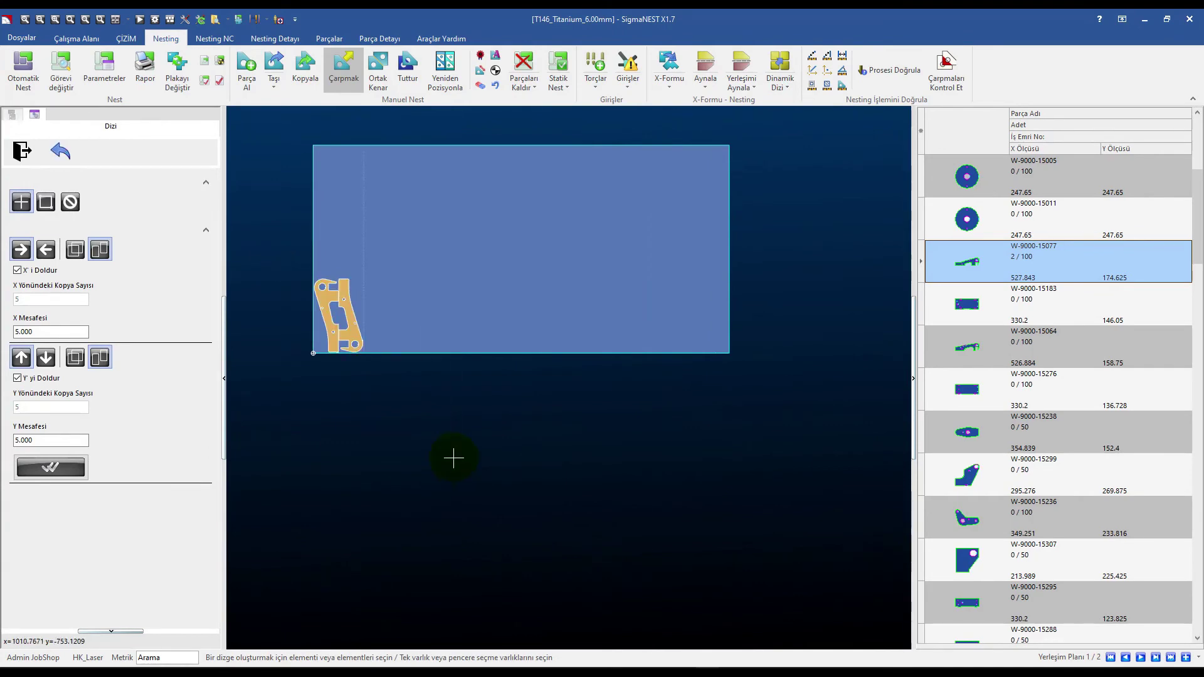
Step: Uncheck X'i Doldur and Y'yi Doldur to use fixed copy counts of 5 each
click(28, 254)
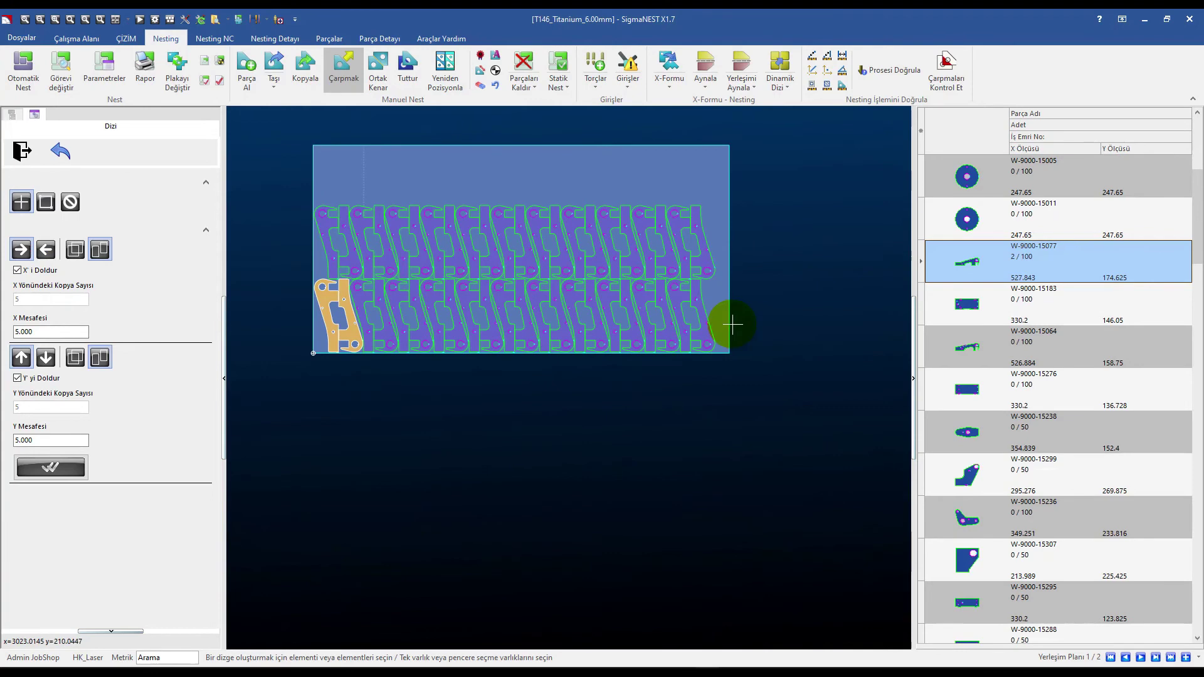
click(19, 381)
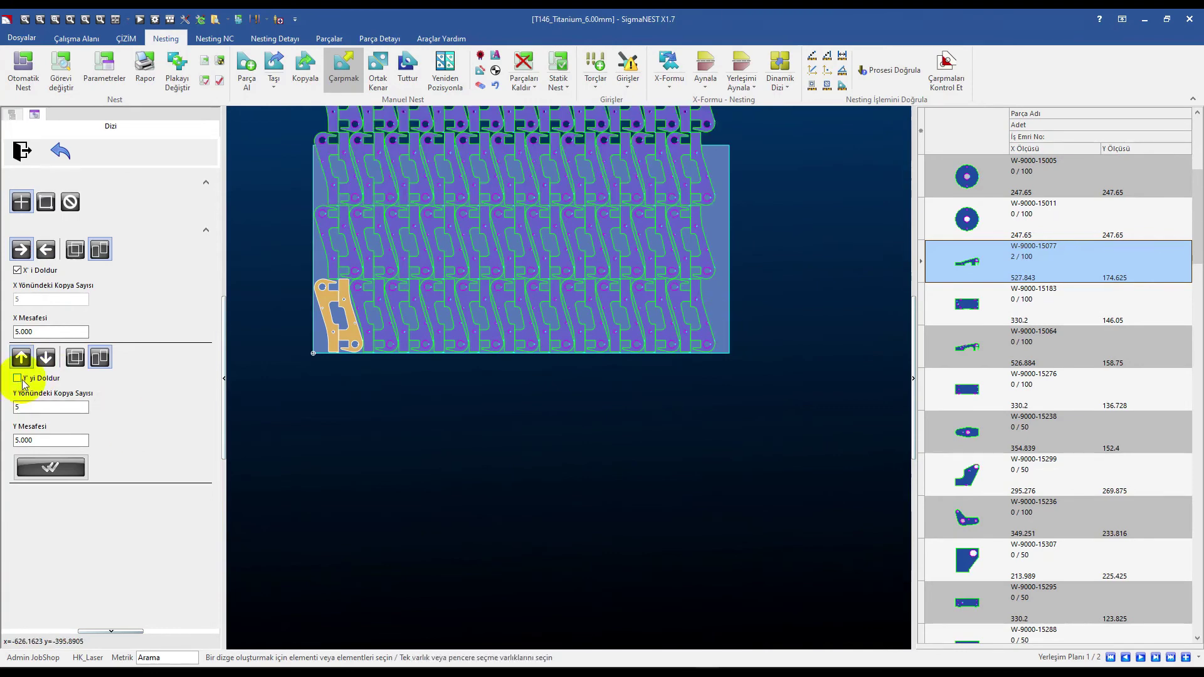
scroll(495, 403, down, 2)
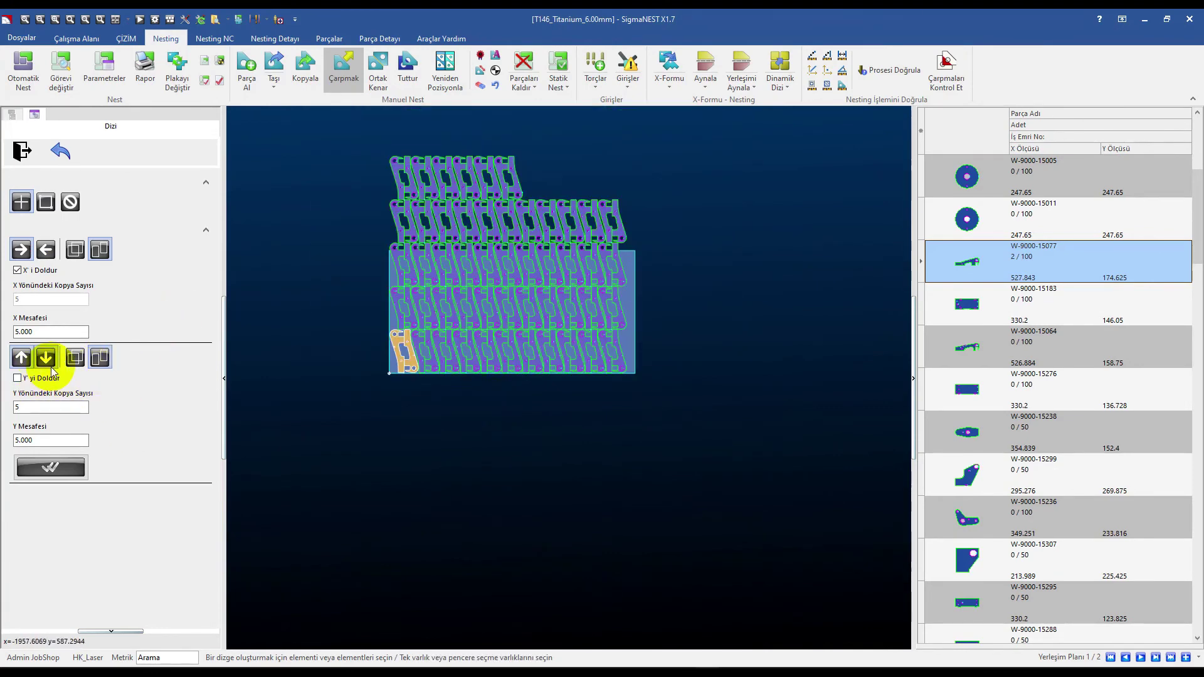
click(30, 407)
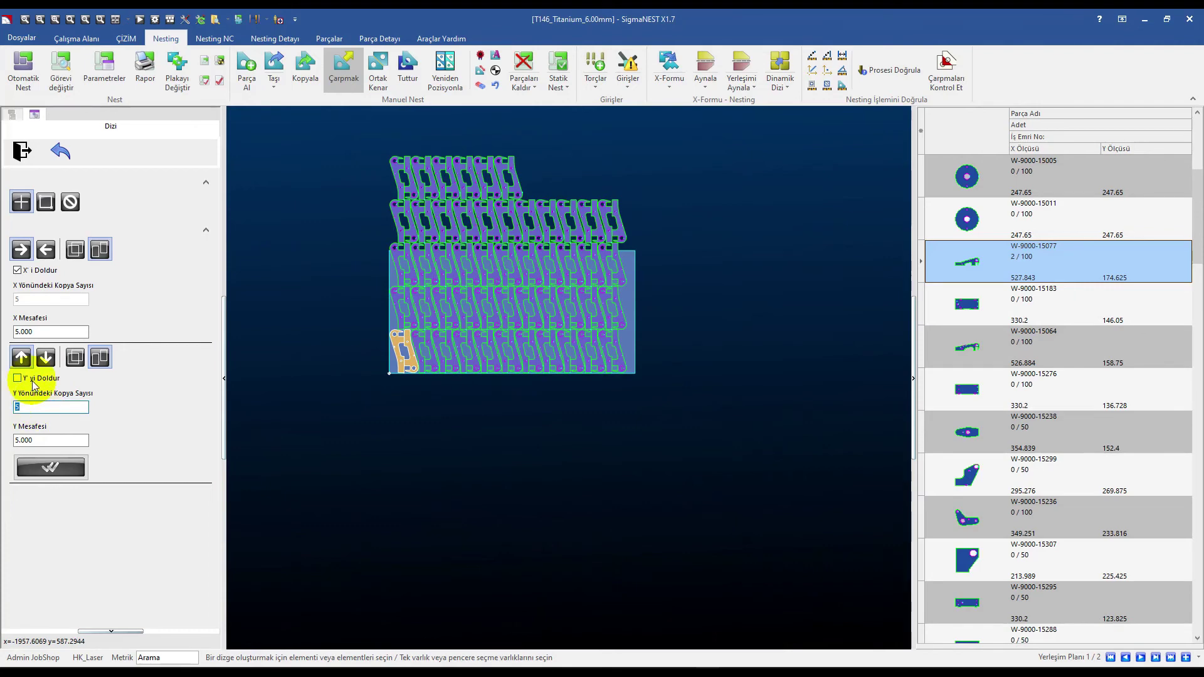
click(36, 273)
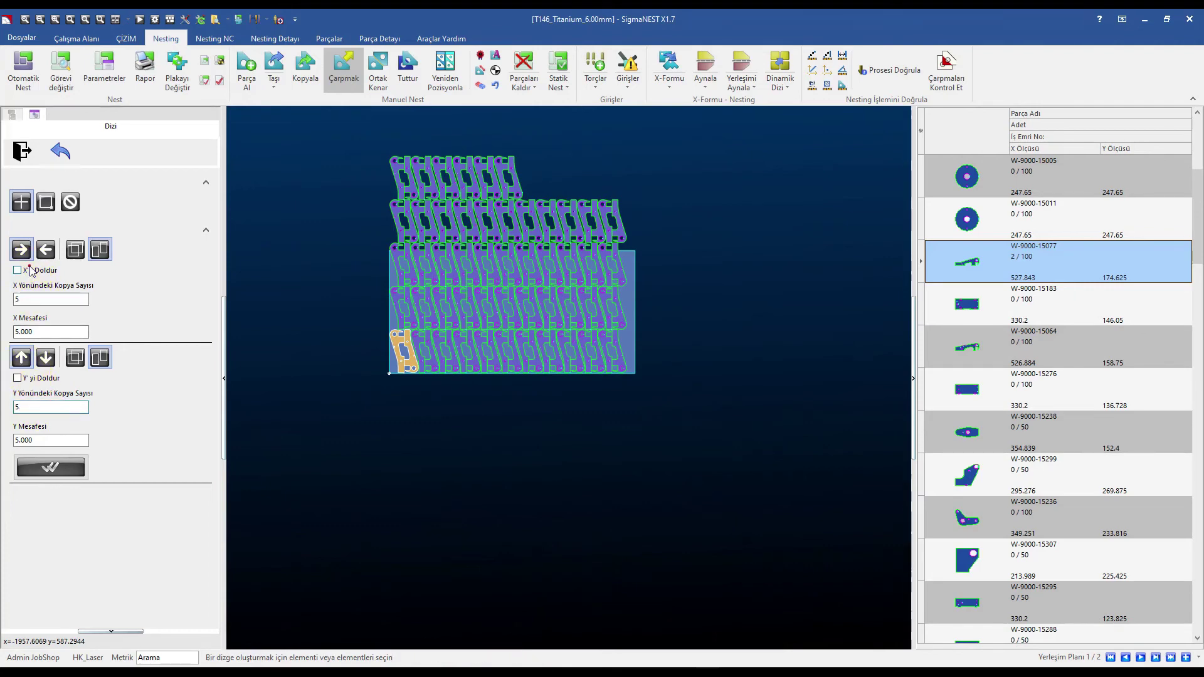
double_click(37, 408)
text(3)
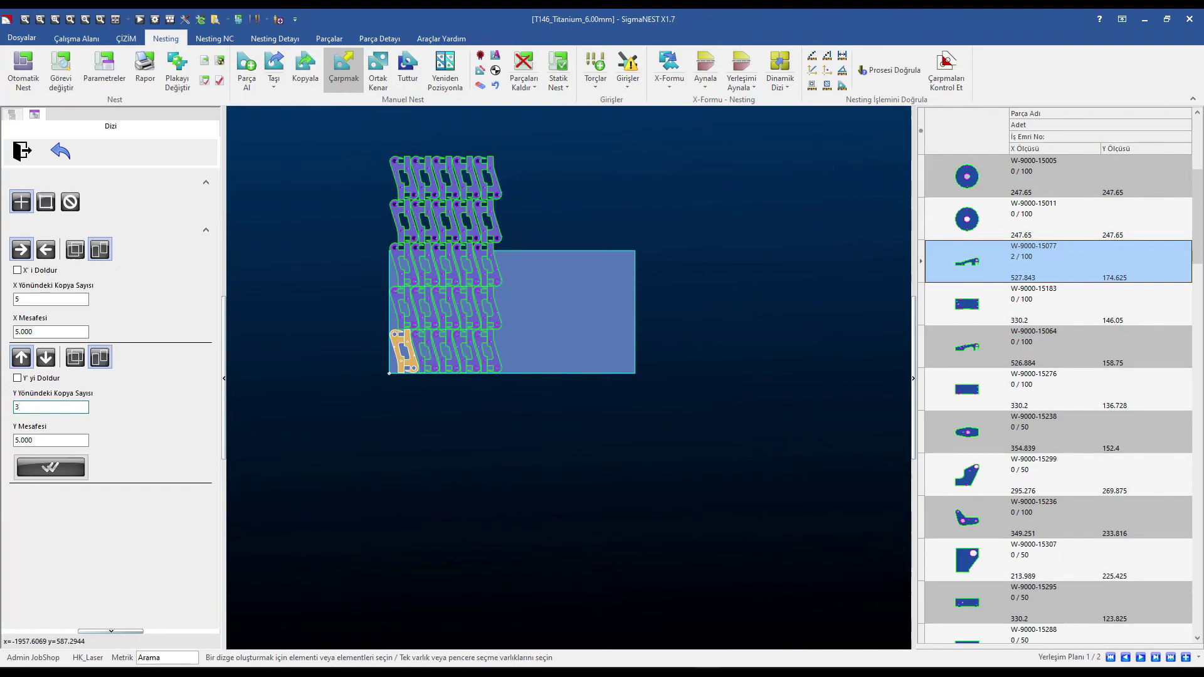
Step: Set the Y copy count to 2 rows
scroll(483, 229, up, 3)
scroll(424, 269, down, 3)
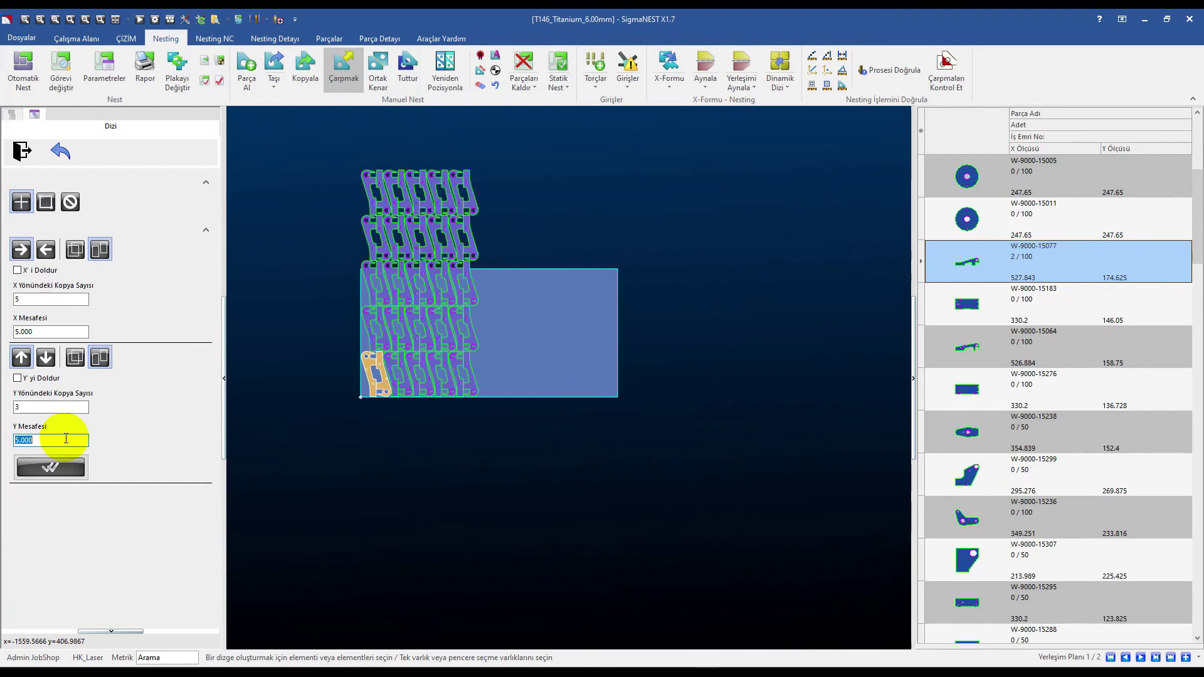
key(Tab)
scroll(317, 283, up, 3)
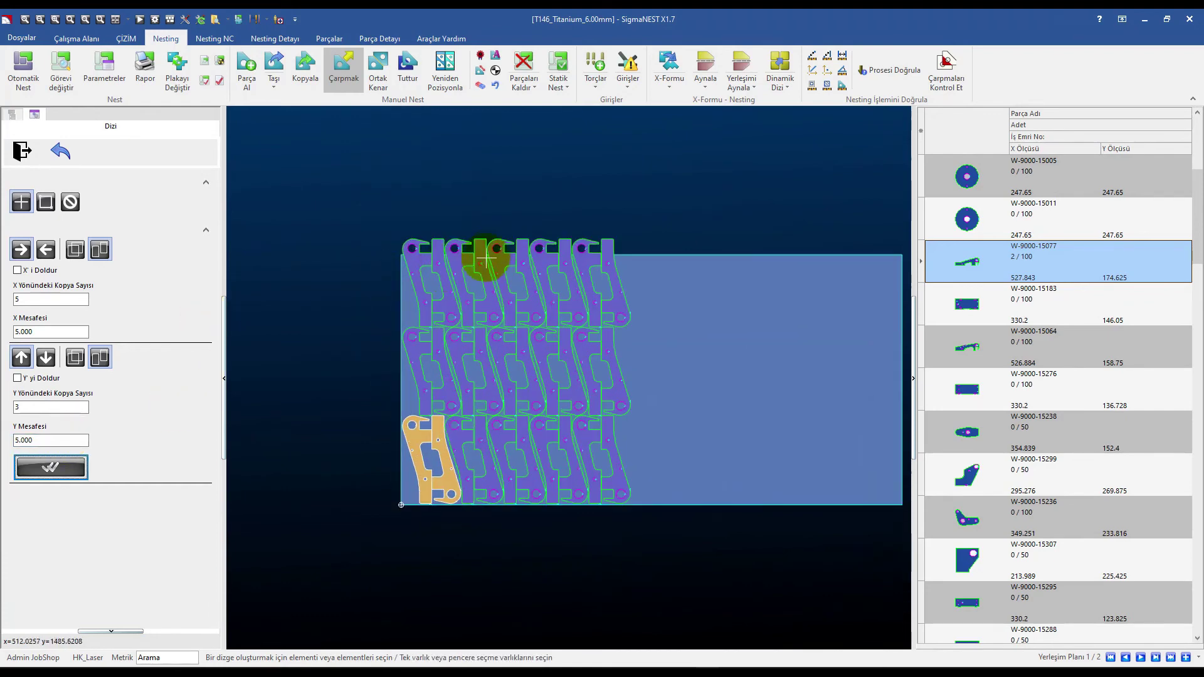
click(31, 414)
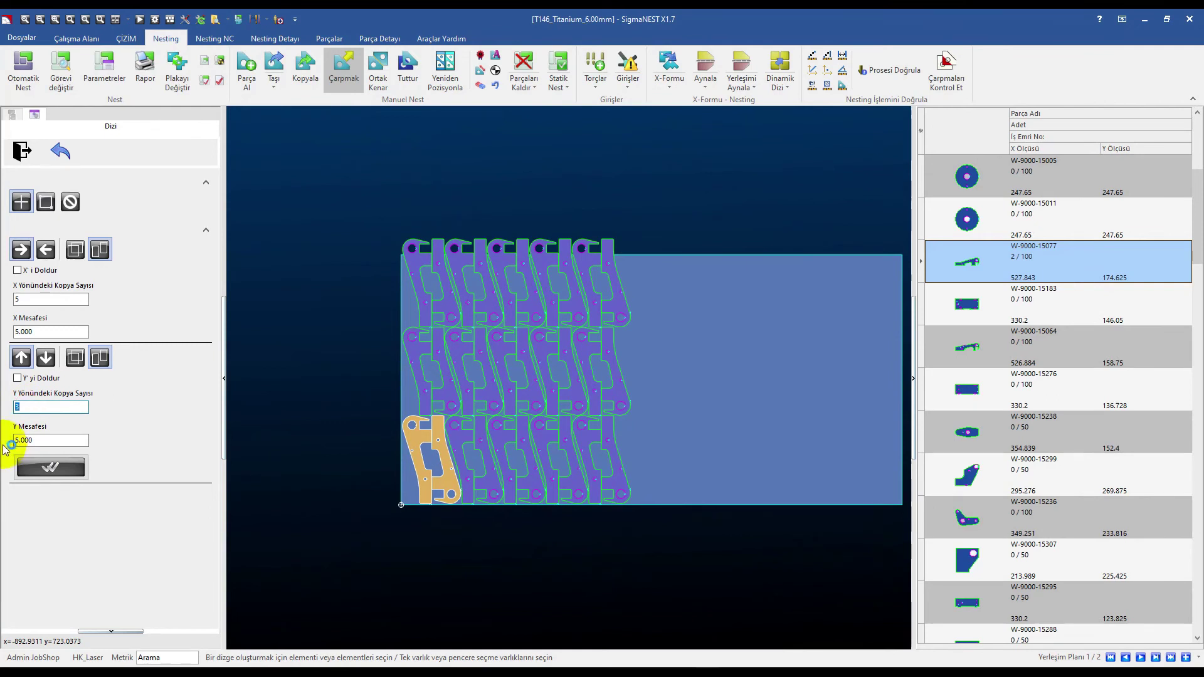
text(2)
double_click(41, 441)
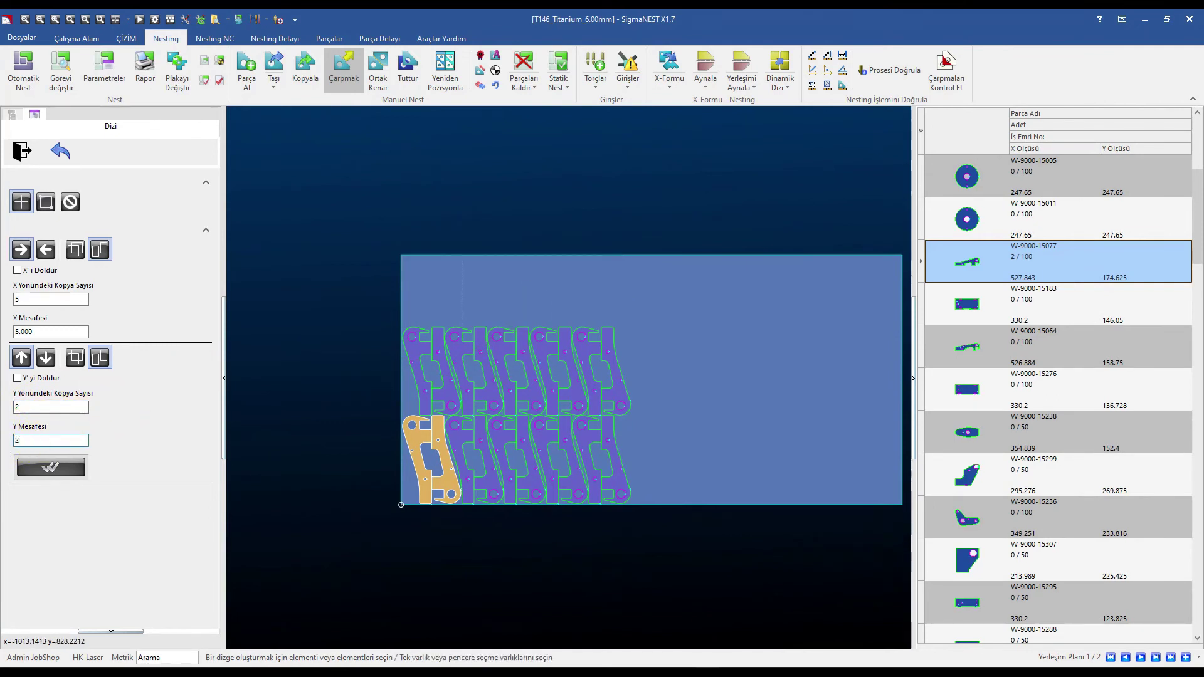
double_click(43, 407)
text(3)
key(Tab)
scroll(401, 254, up, 3)
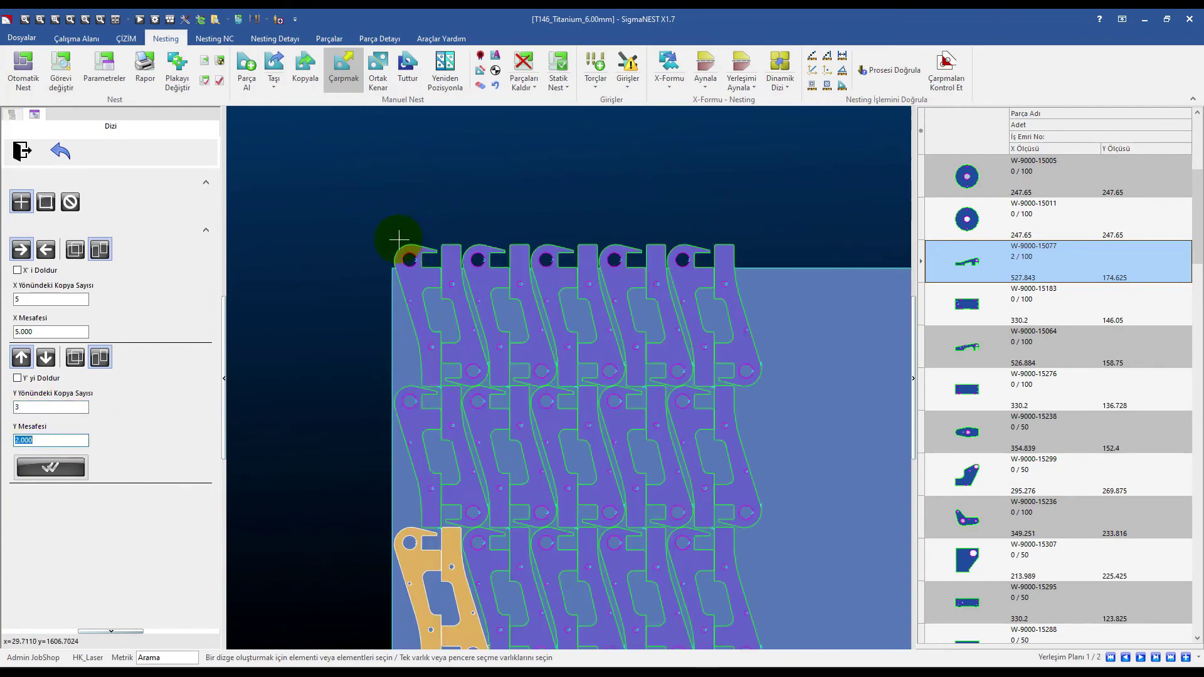
scroll(395, 257, down, 3)
double_click(23, 407)
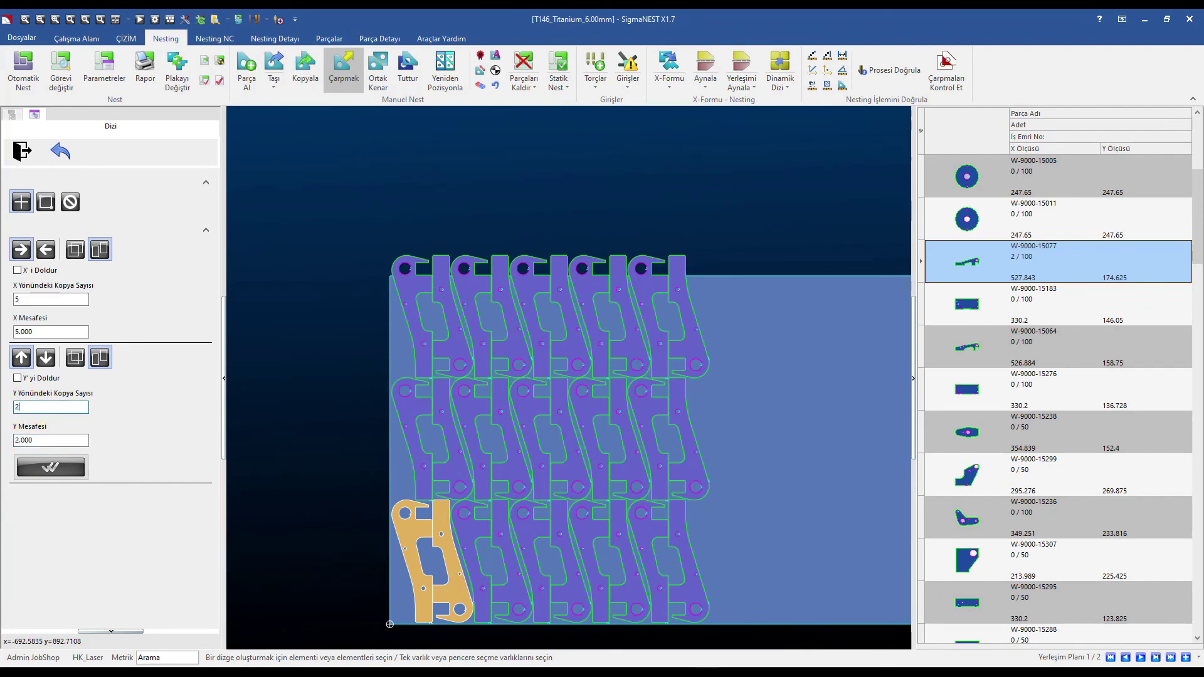
key(Tab)
scroll(538, 269, down, 3)
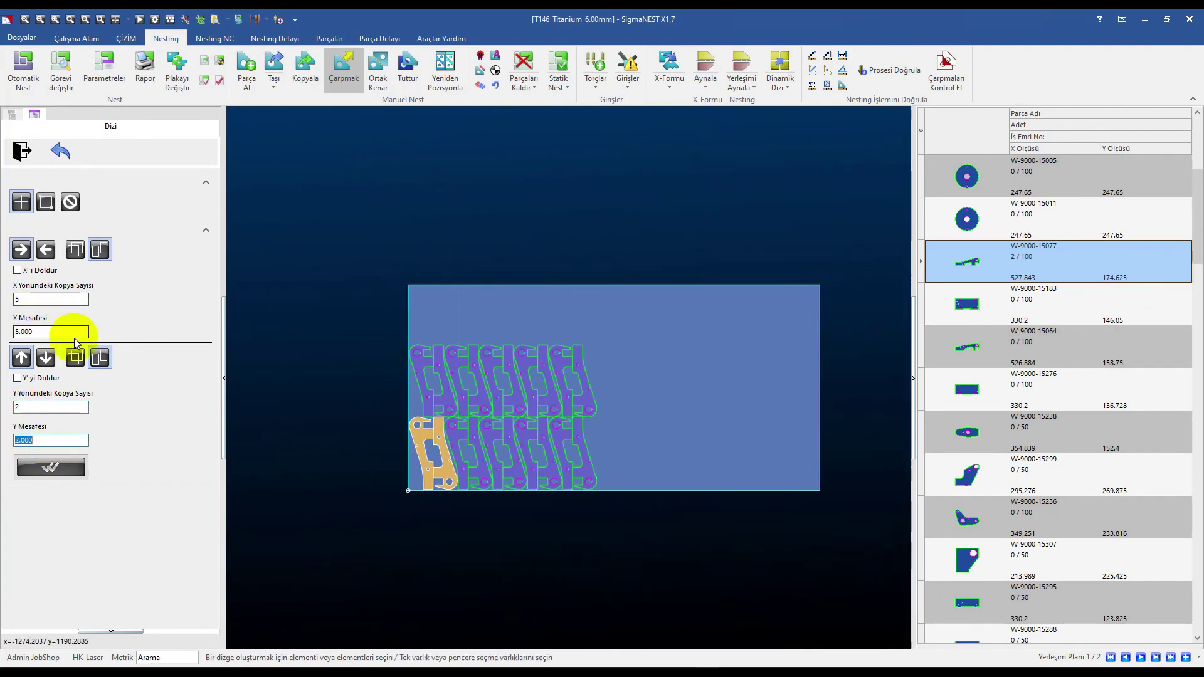
Step: Set the X copy count to 11 and check X'i Doldur
double_click(25, 299)
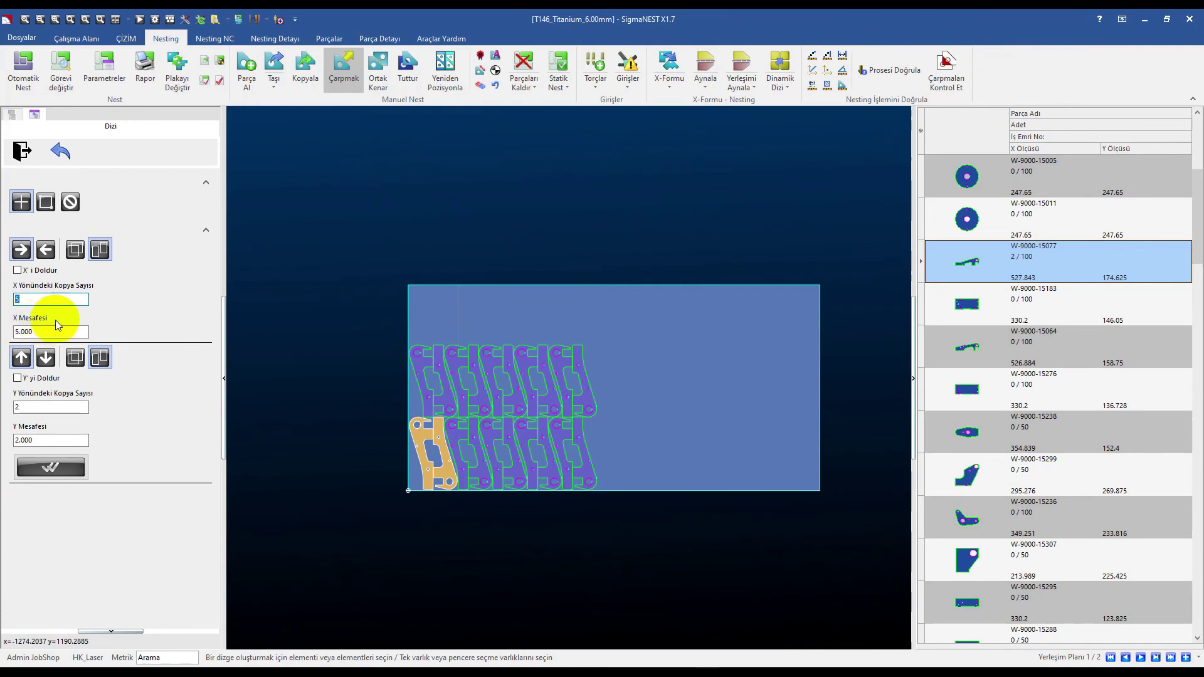
text(8)
key(Tab)
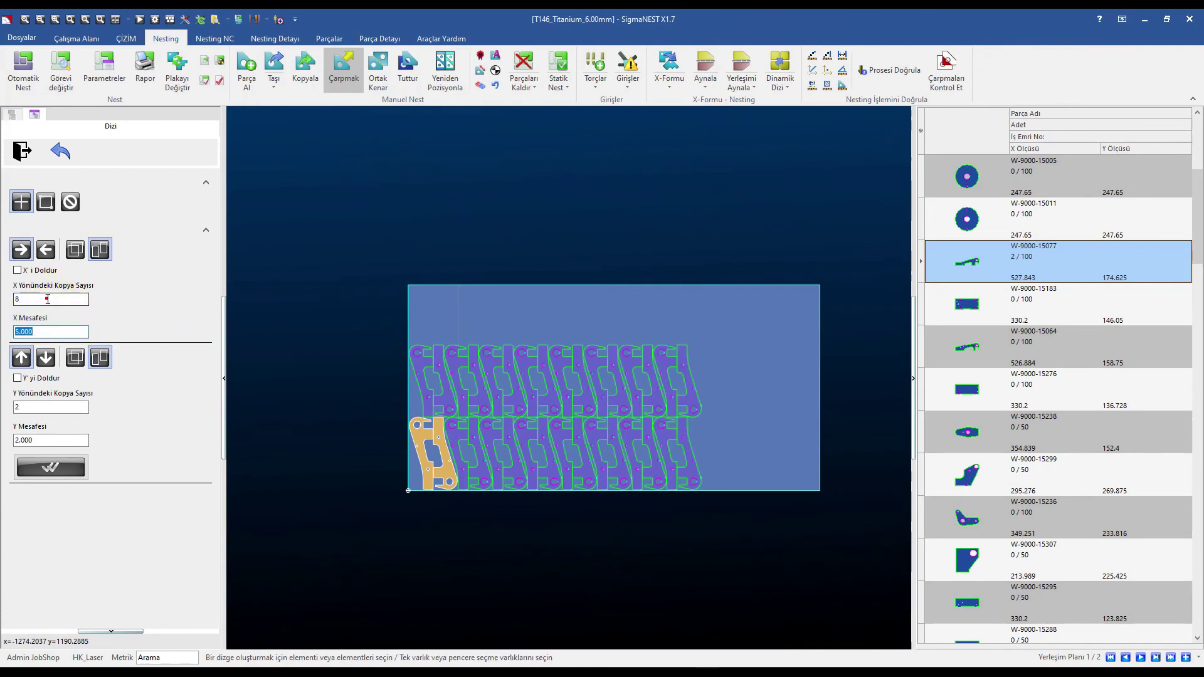
text(10)
key(Tab)
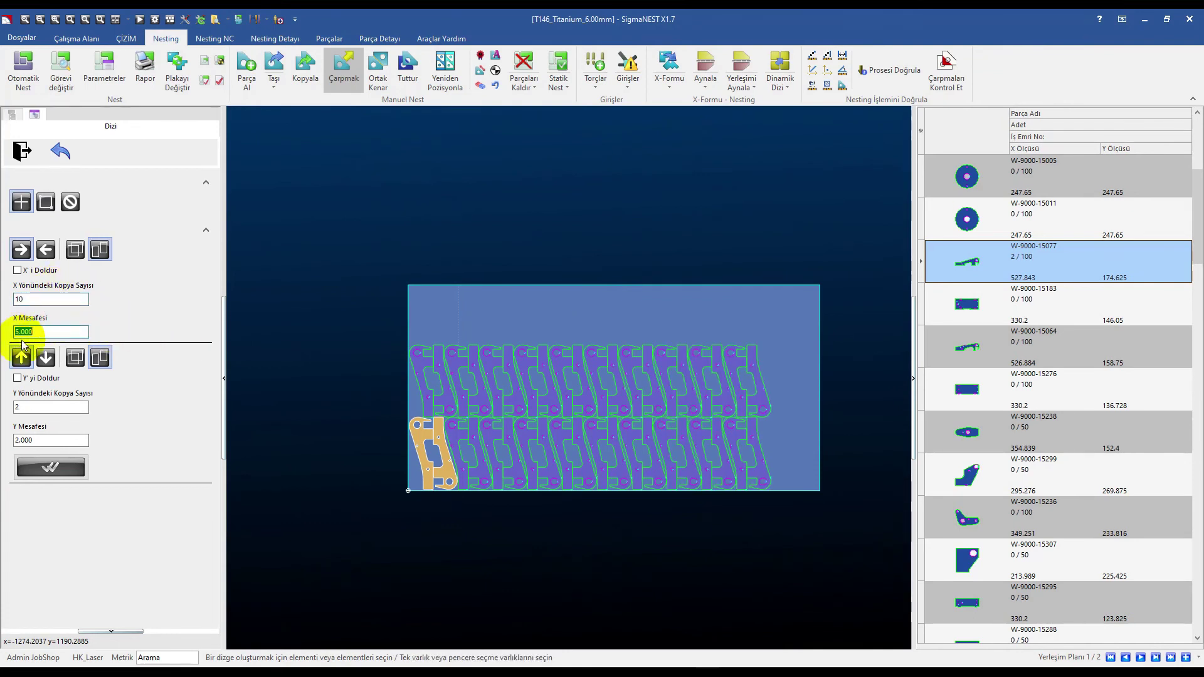
double_click(25, 299)
text(12)
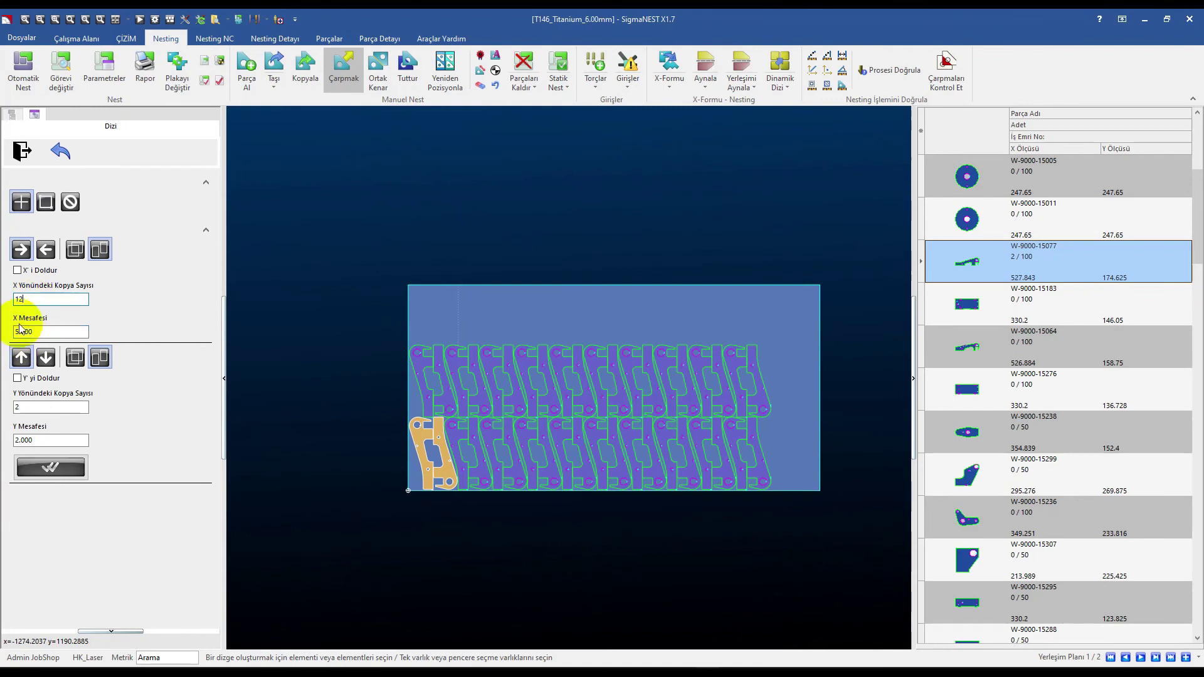
key(Tab)
click(19, 299)
key(Tab)
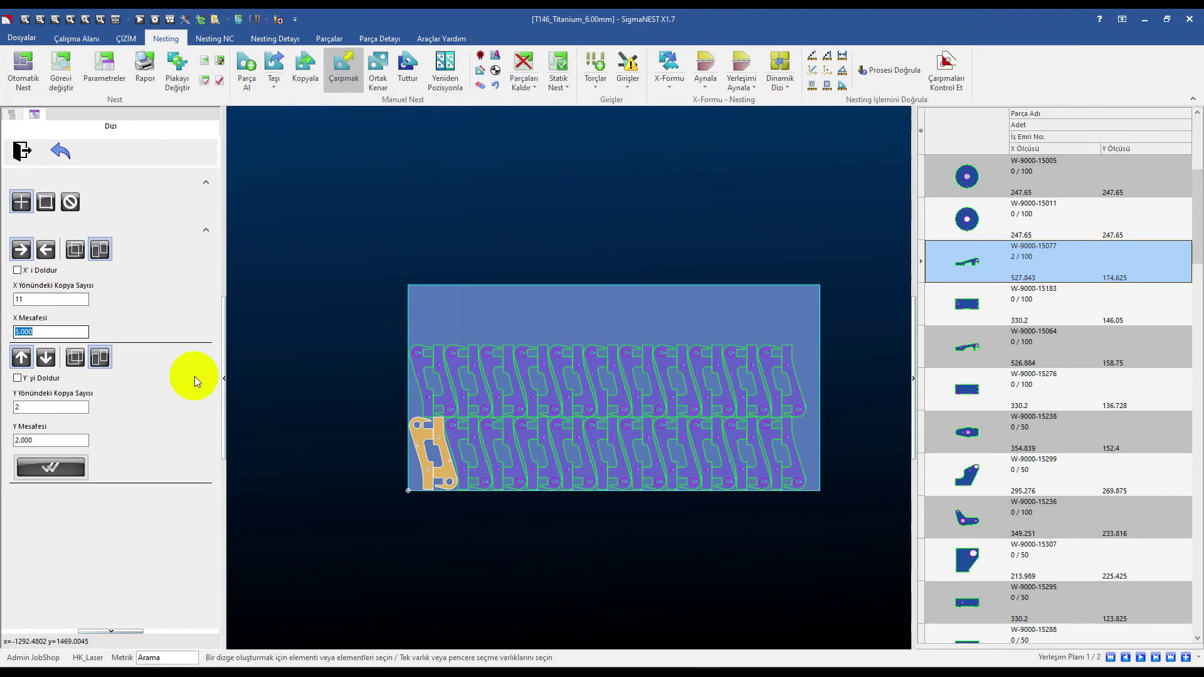
click(17, 271)
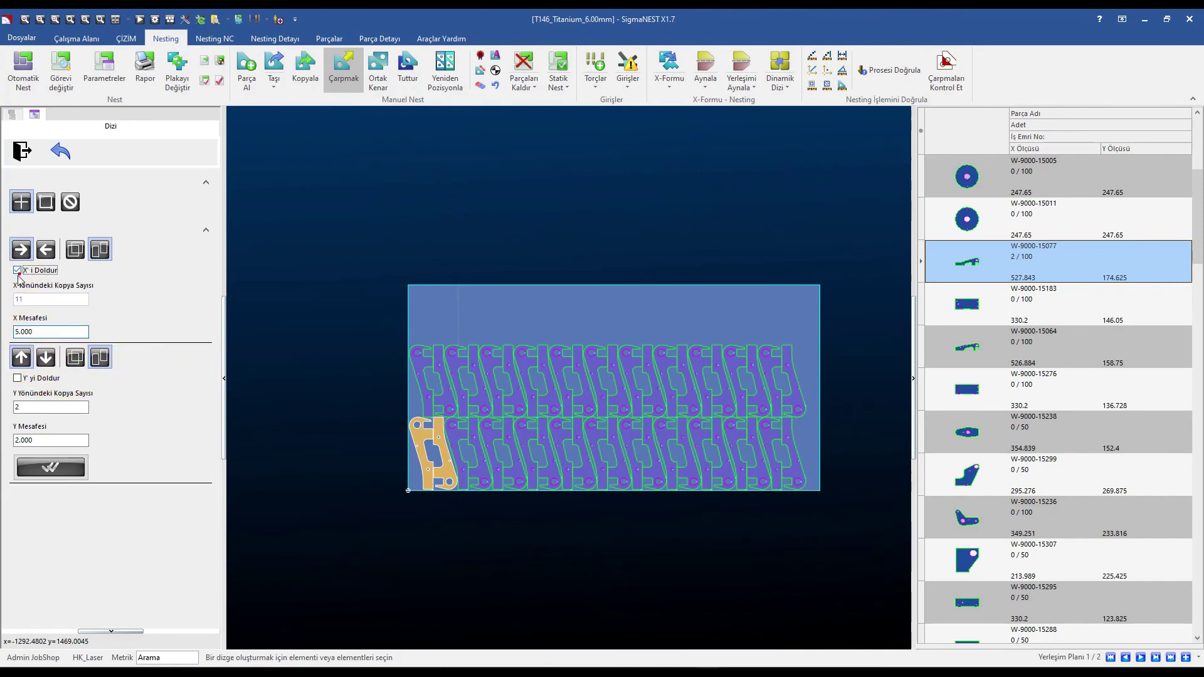
Step: Check Y'yi Doldur and set both X and Y spacing to 12
click(17, 378)
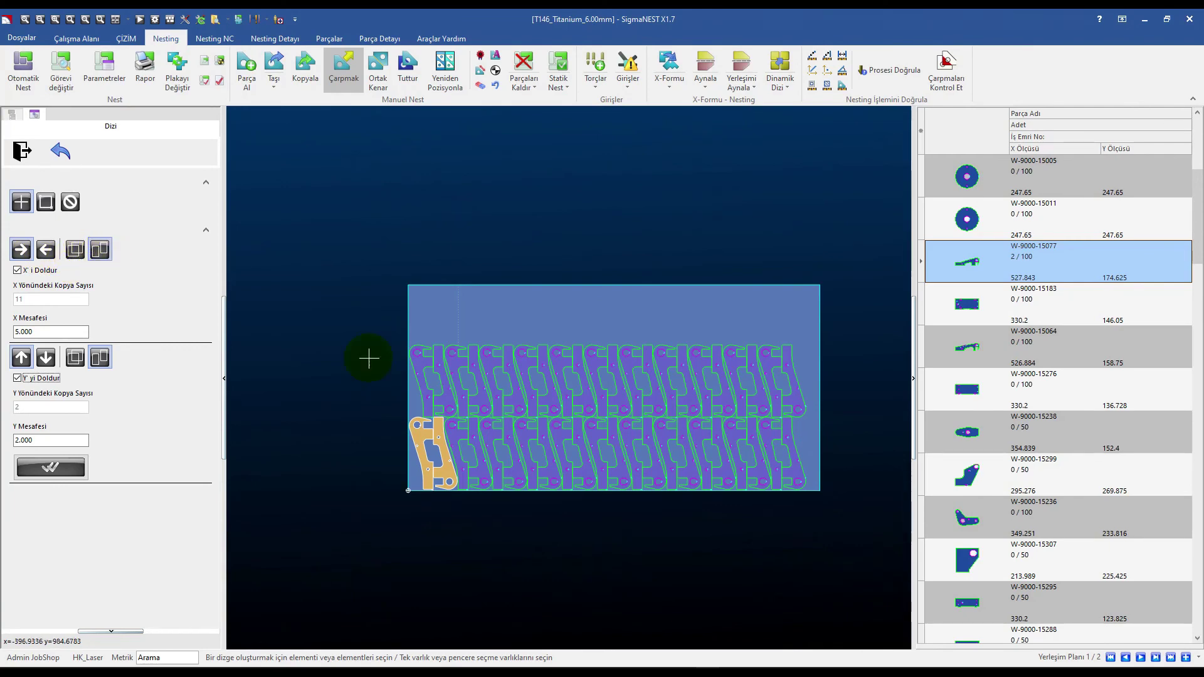
scroll(462, 352, up, 3)
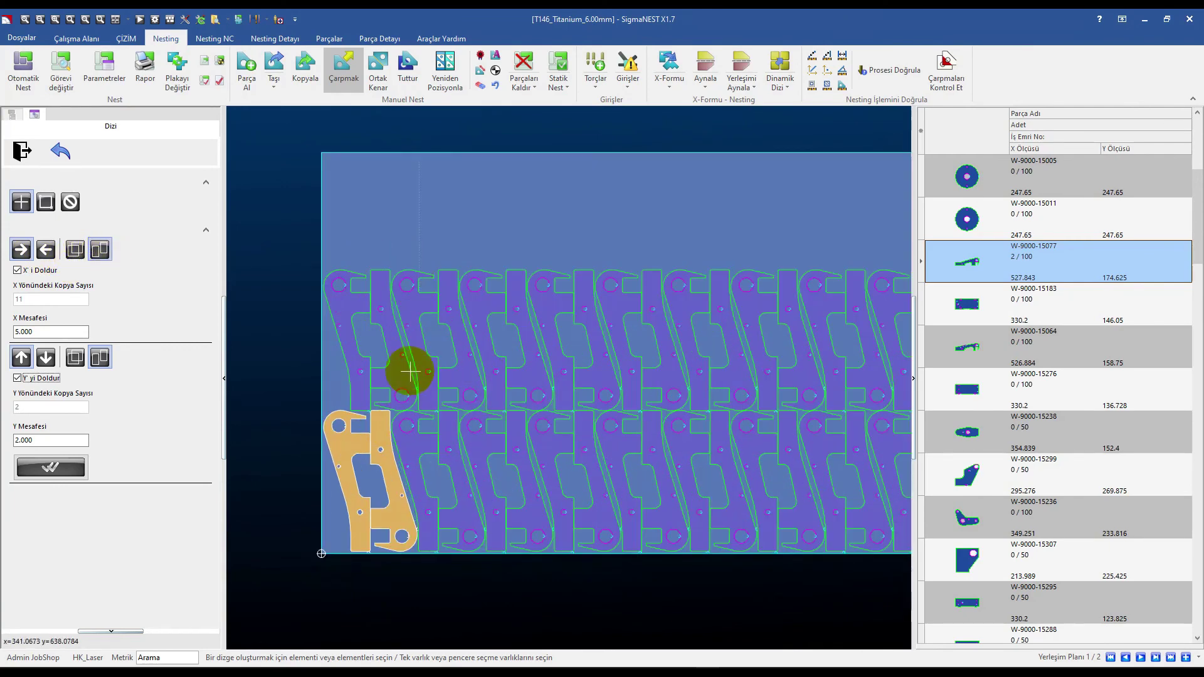
scroll(414, 390, up, 5)
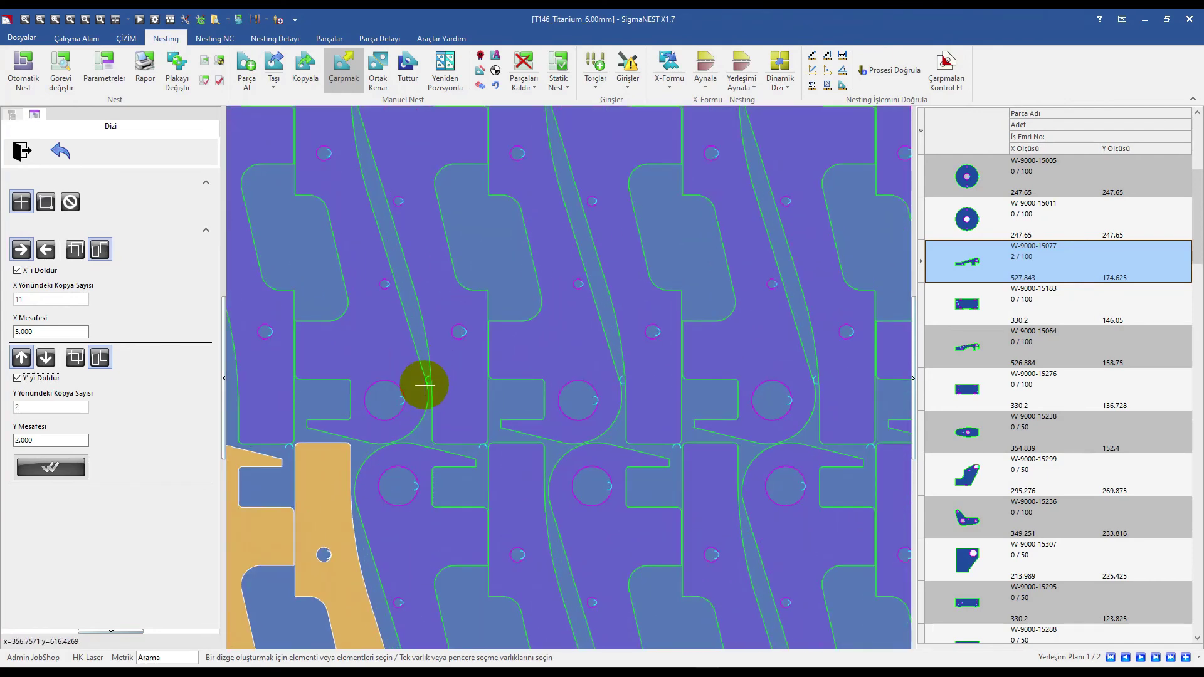
scroll(439, 385, down, 2)
click(42, 439)
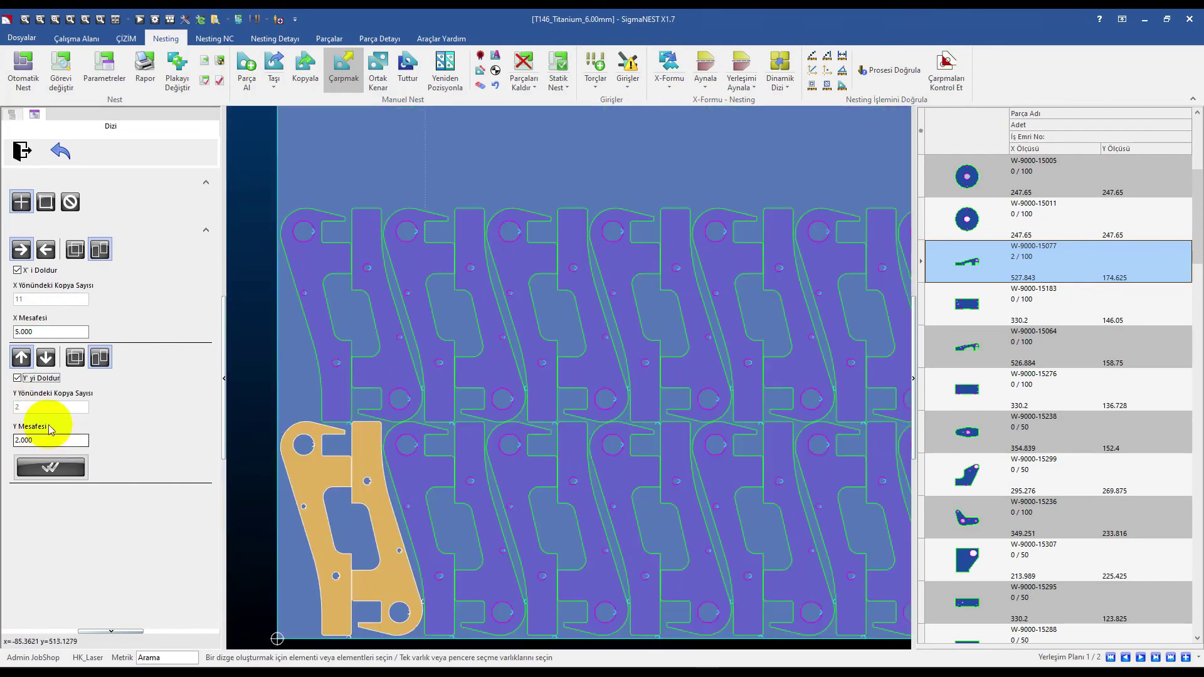
click(16, 440)
text(5.000)
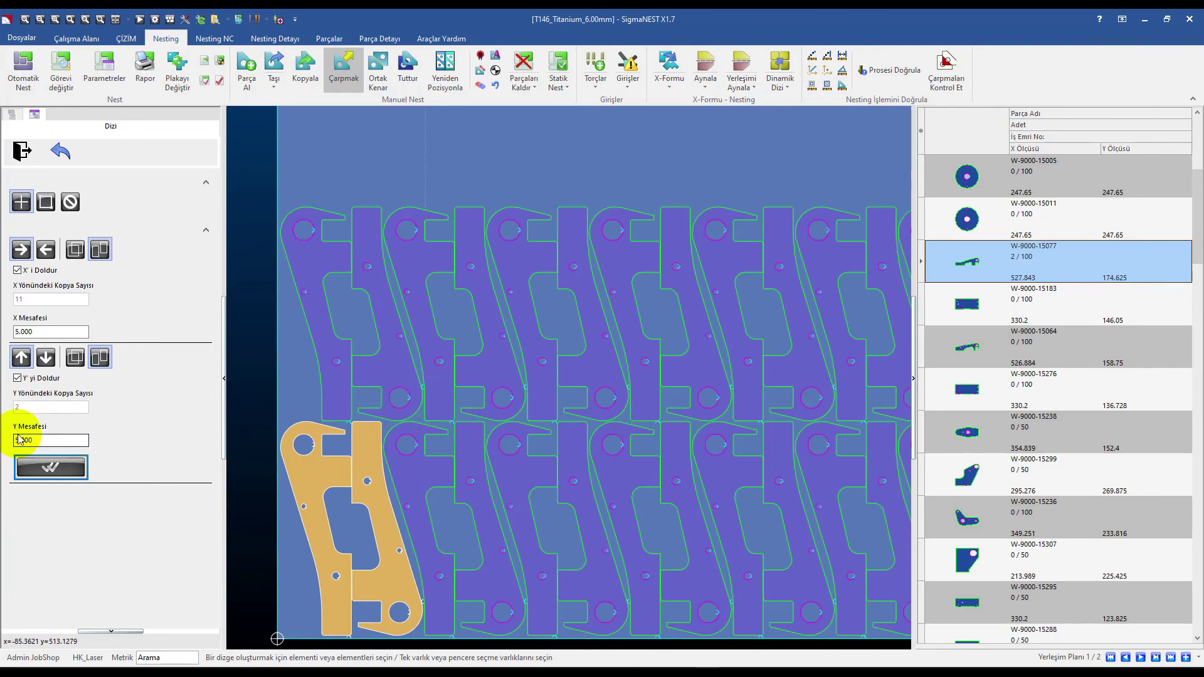
key(Tab)
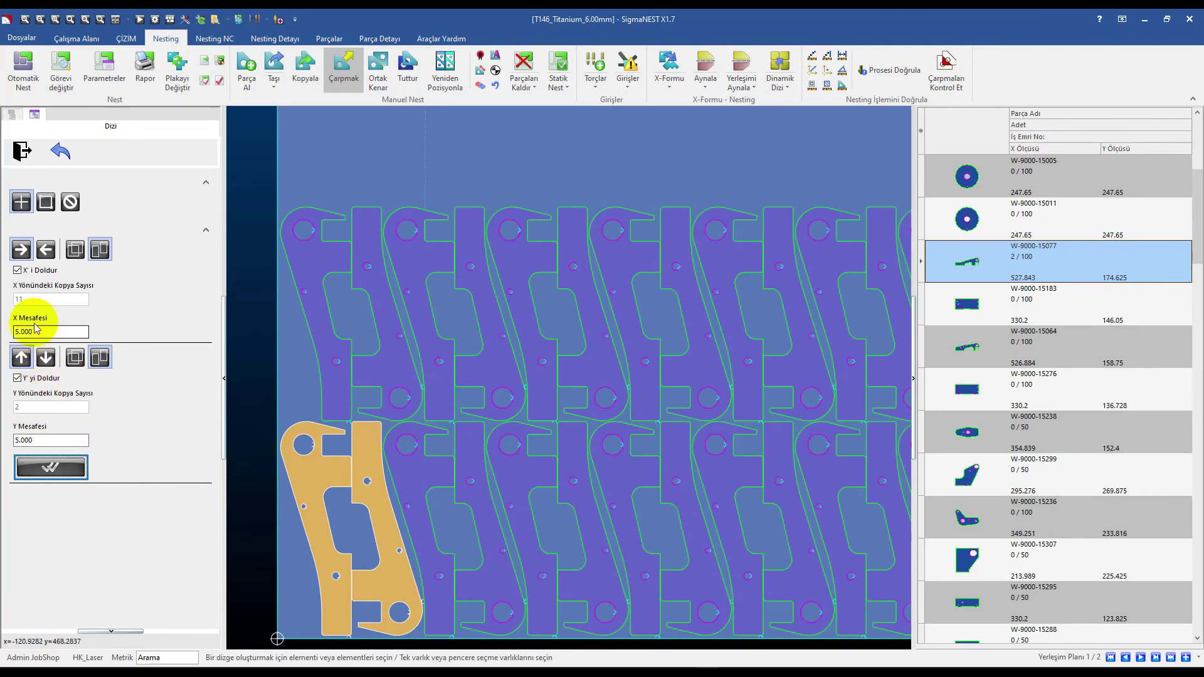
click(30, 332)
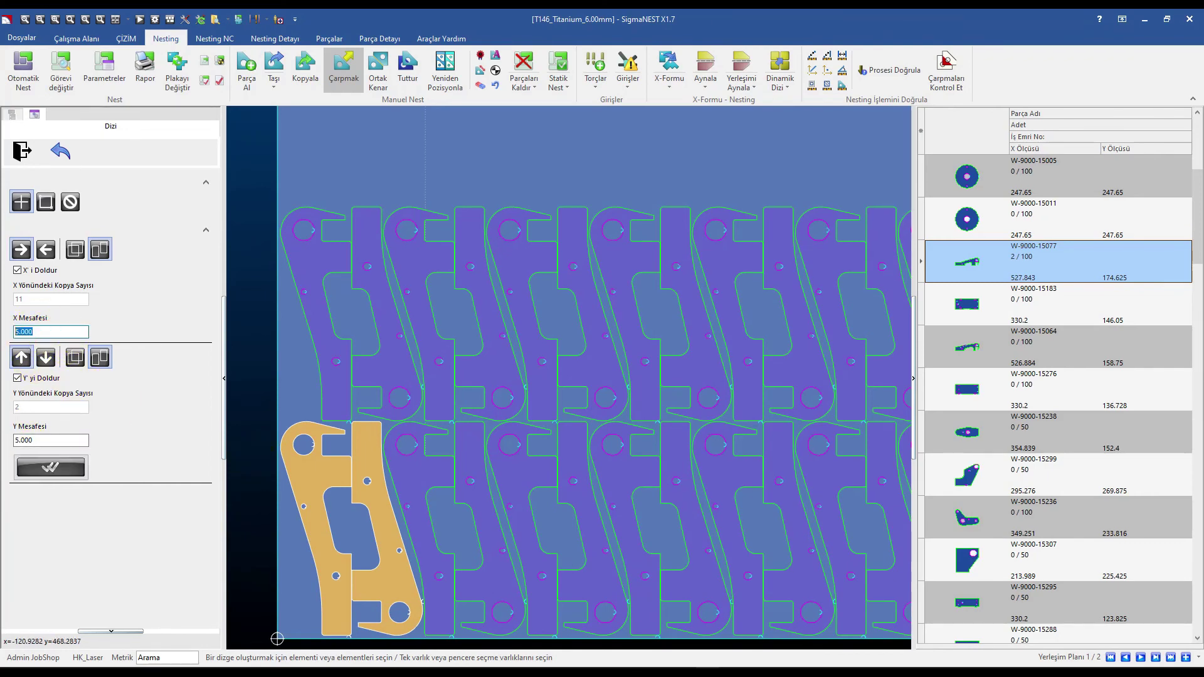
text(12)
key(Tab)
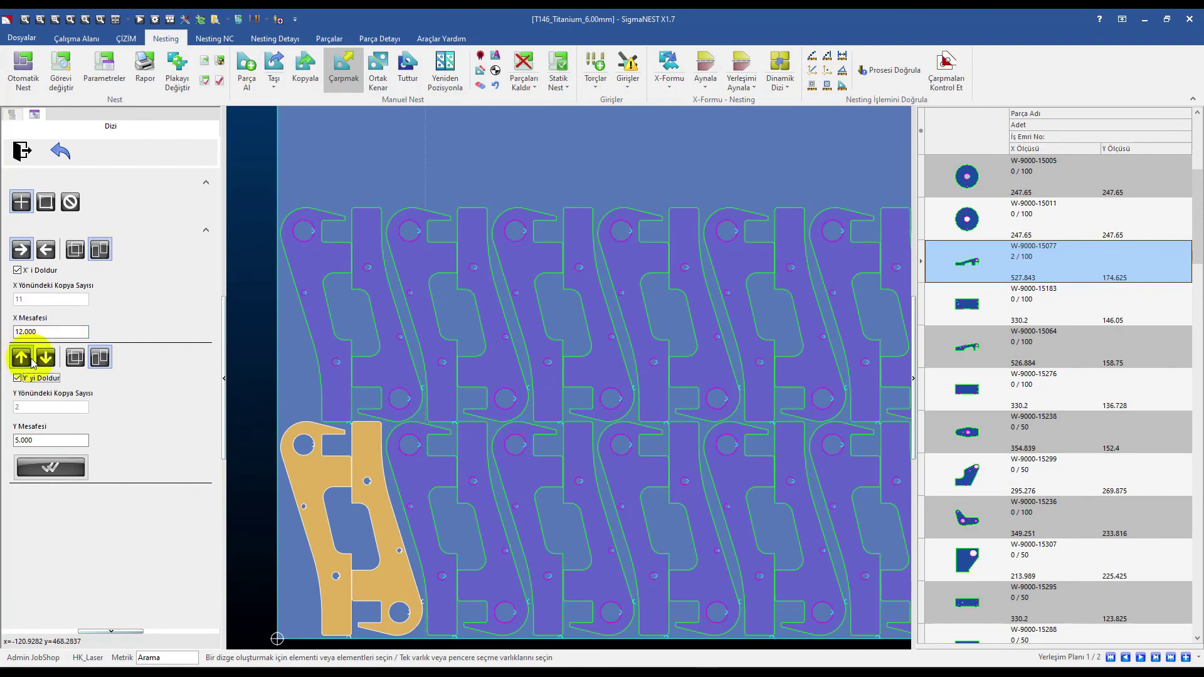
key(Tab)
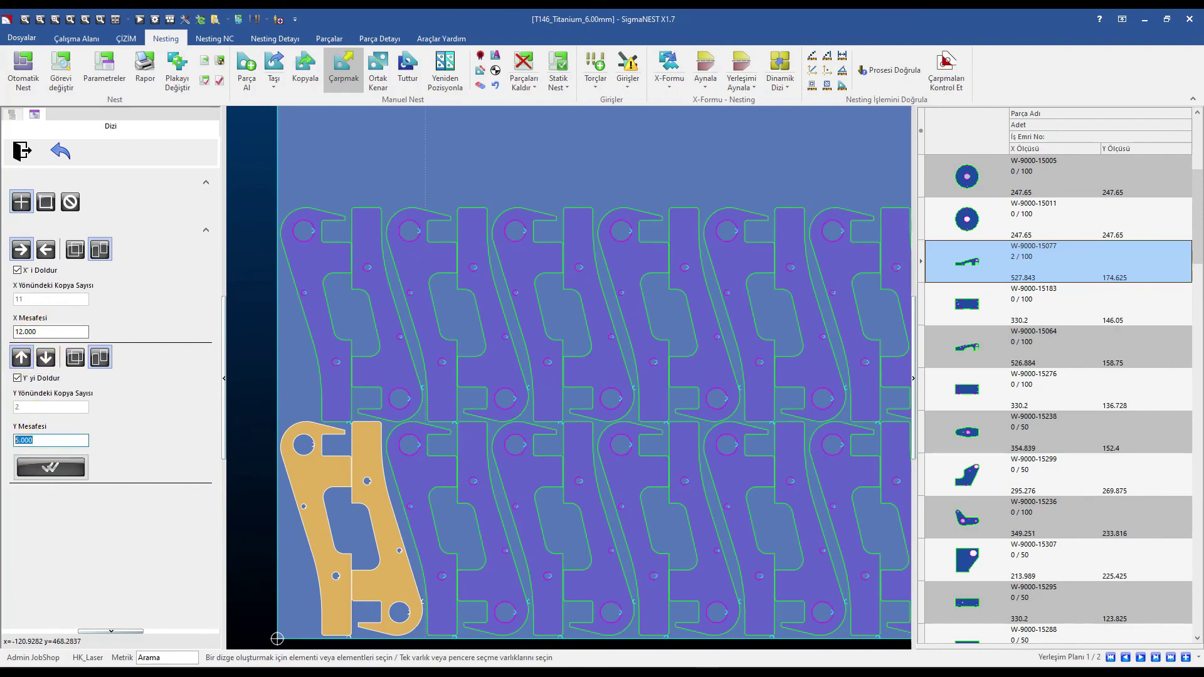
text(12)
key(Tab)
scroll(309, 371, down, 3)
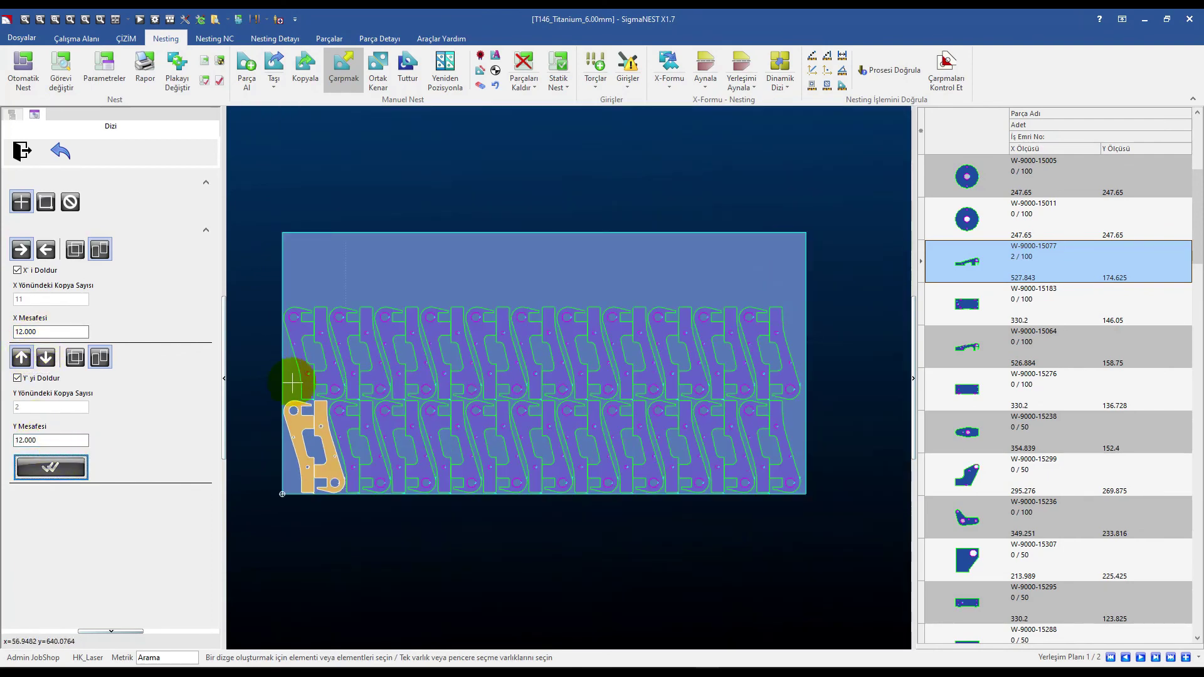
Step: Set Y spacing 30 and X spacing 35, then apply the array, placing 40 parts
click(55, 437)
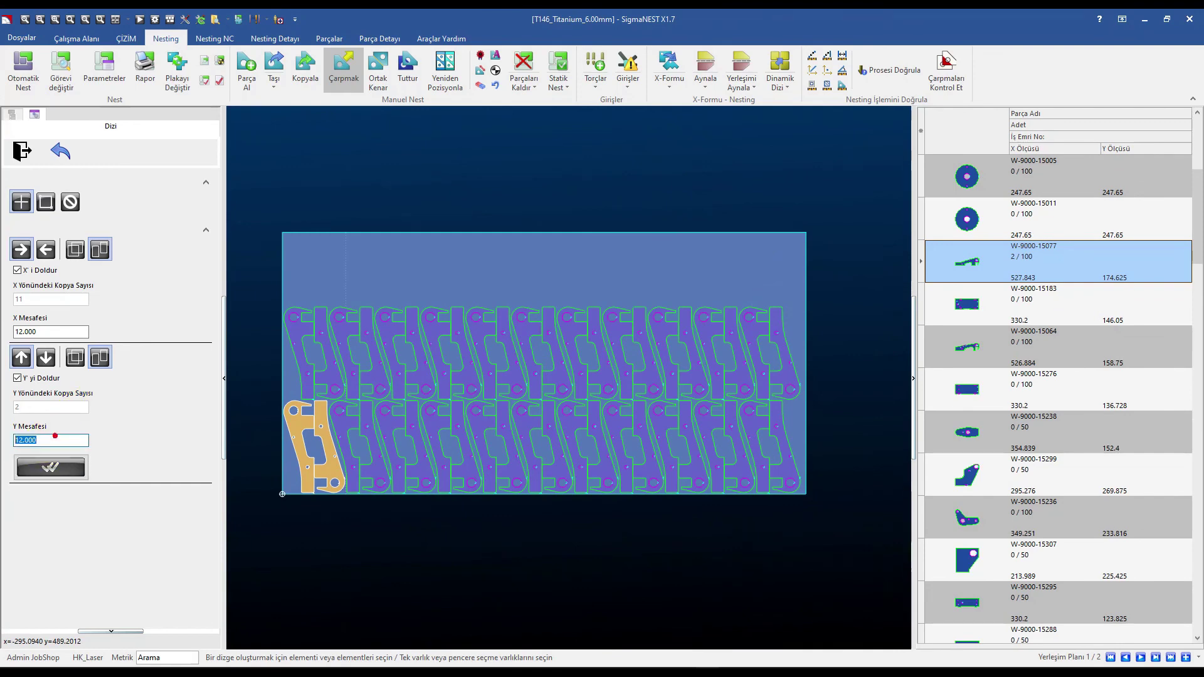
text(30)
key(Tab)
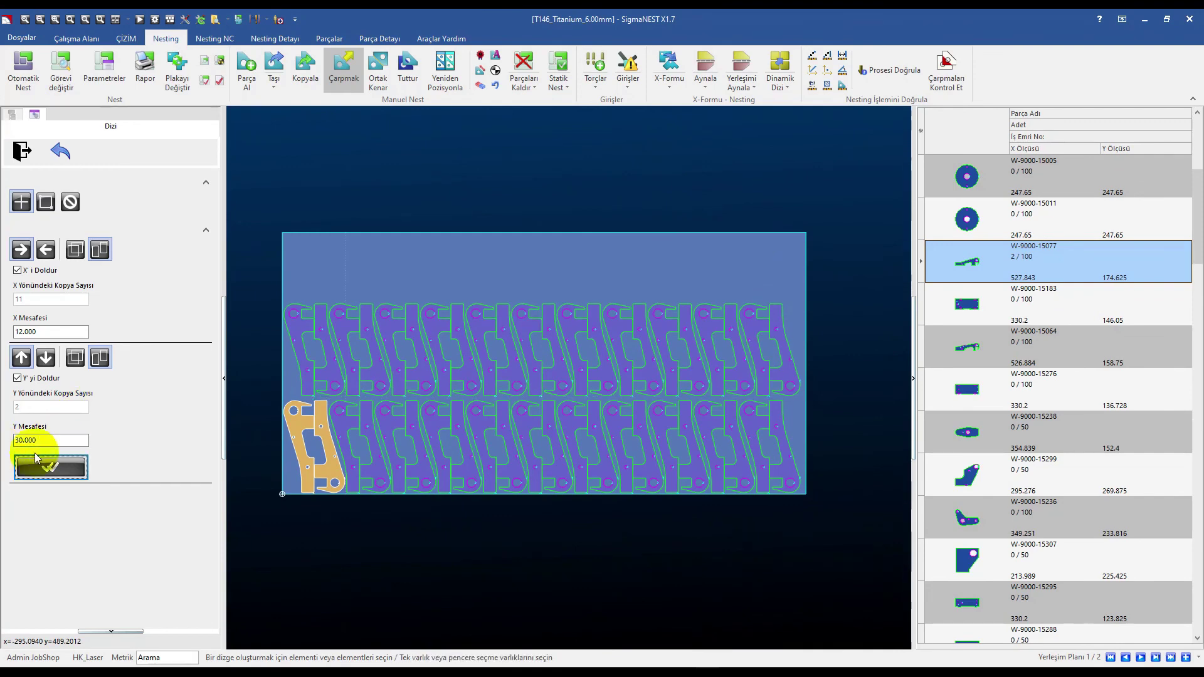
click(59, 332)
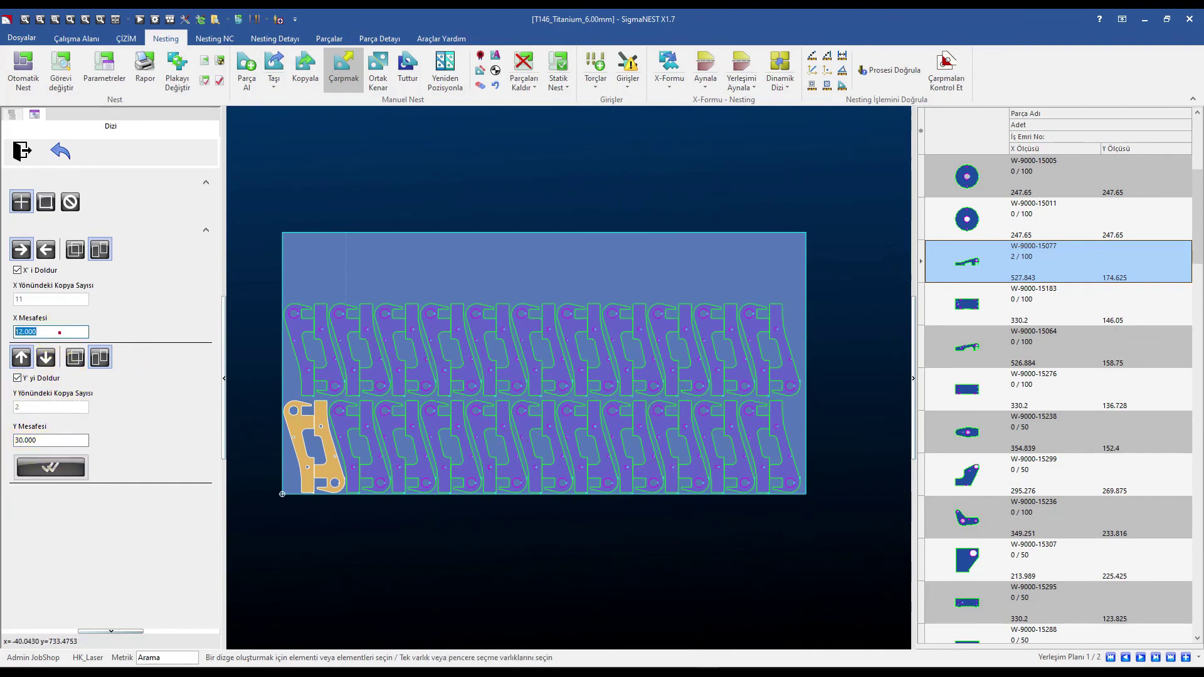
text(35)
key(Tab)
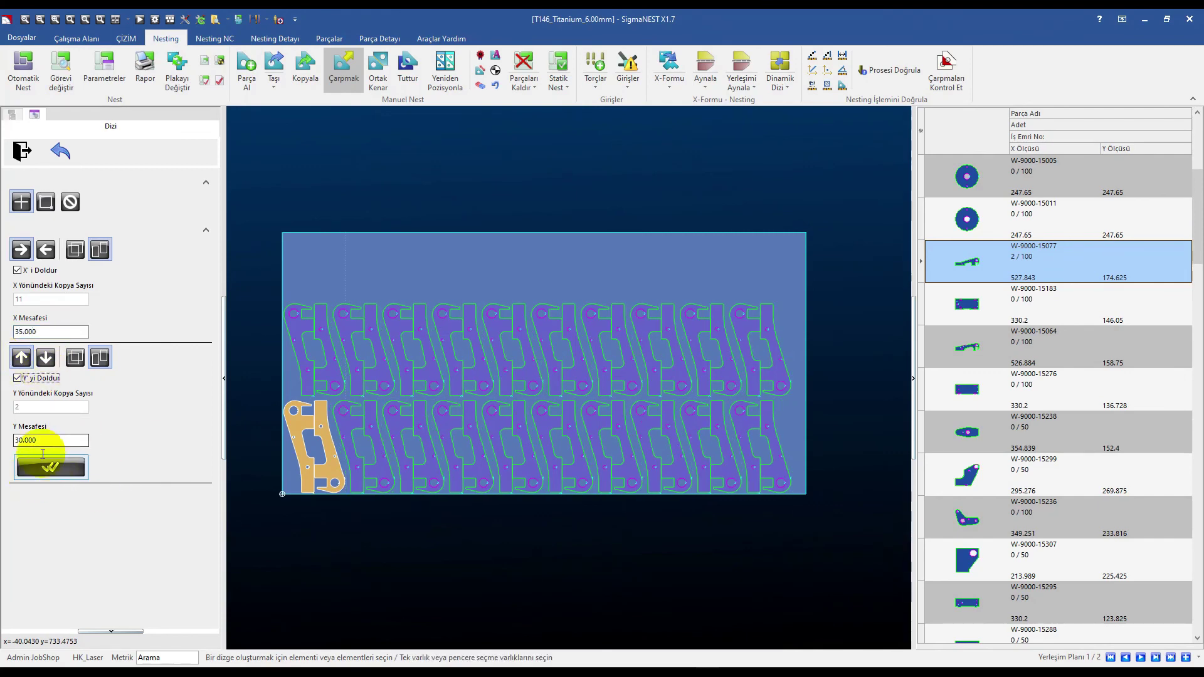
click(37, 472)
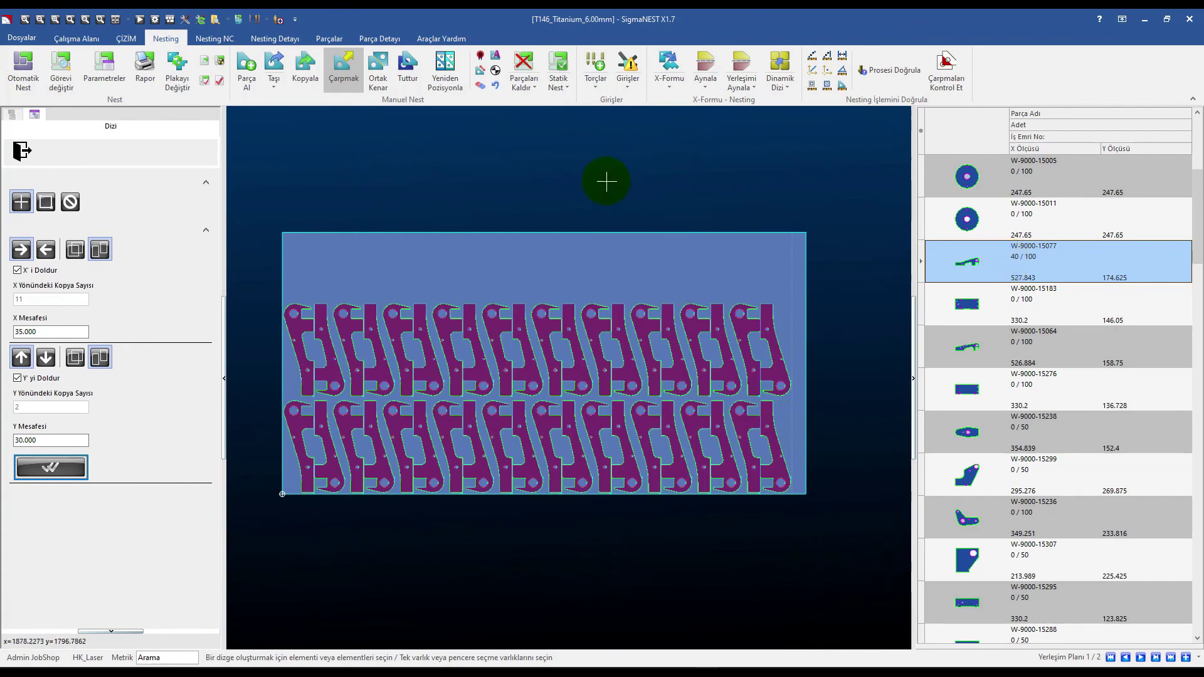
click(602, 352)
Step: Exit the Dizi array tool and close its options list
click(25, 148)
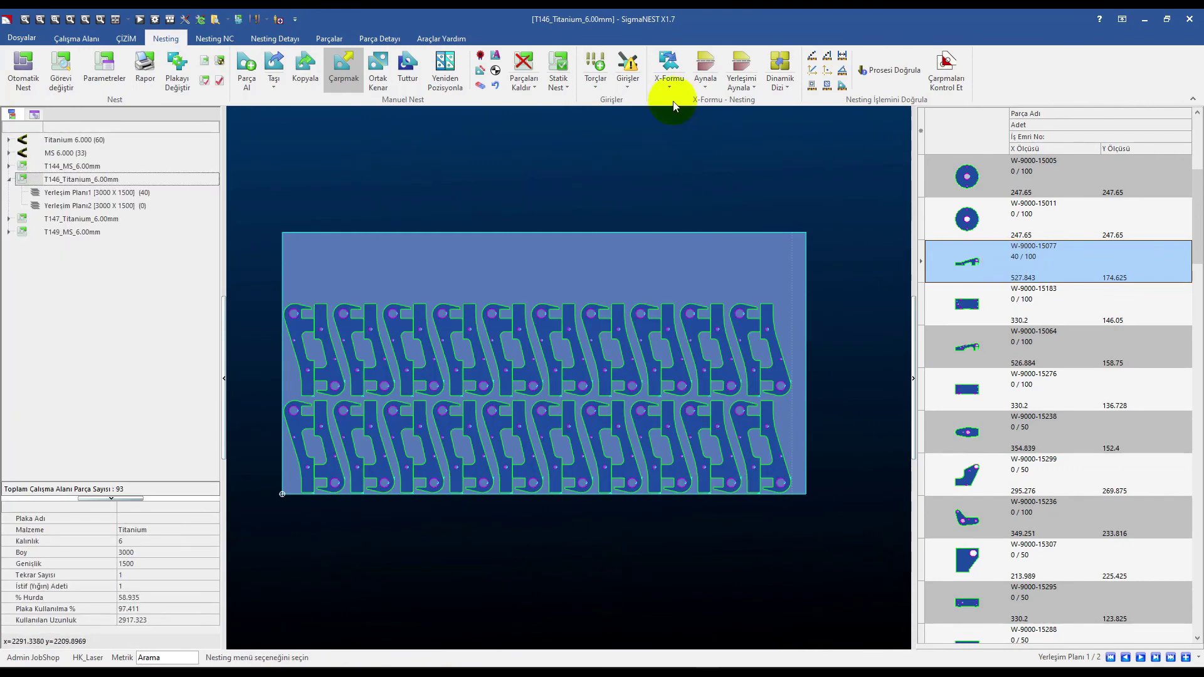
click(780, 88)
click(644, 144)
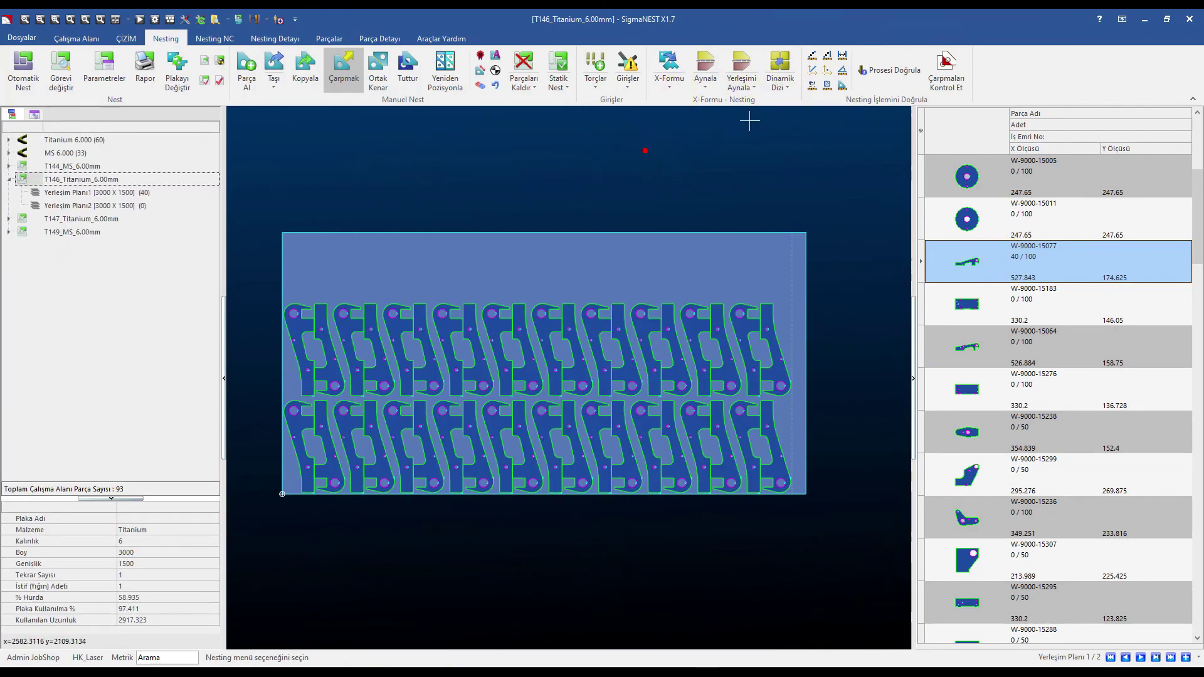
Step: Verify a nested part is cut with the LASER process on HK_Laser, then return to the plate overview
click(871, 73)
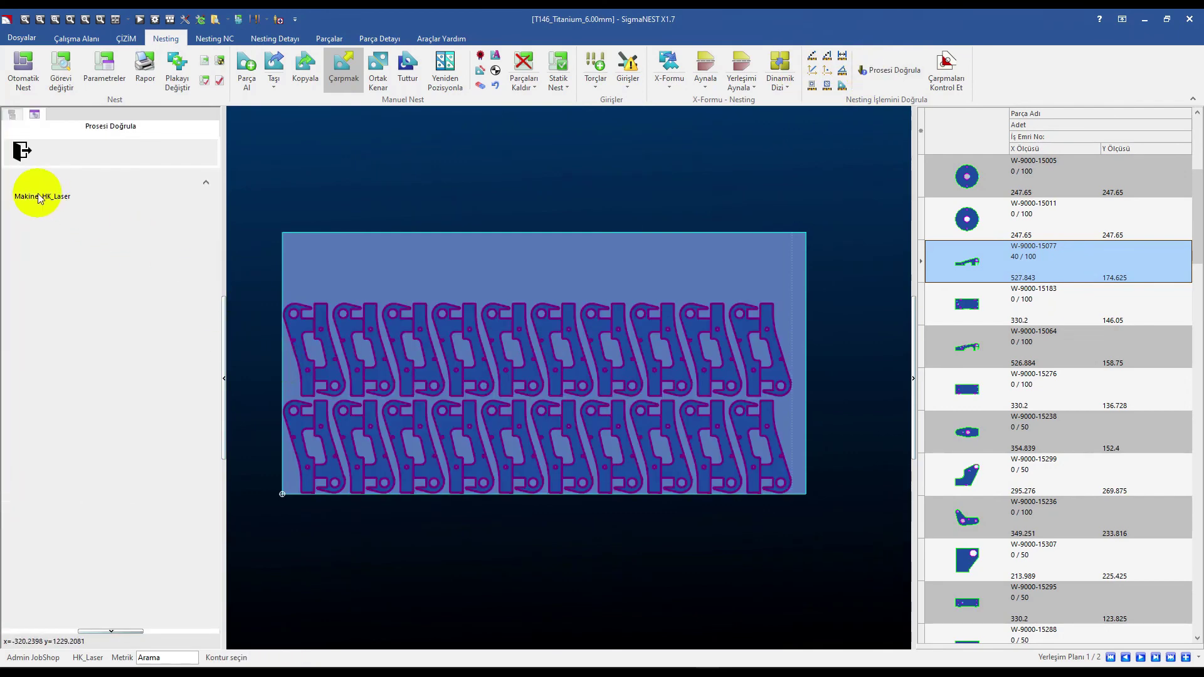
click(417, 348)
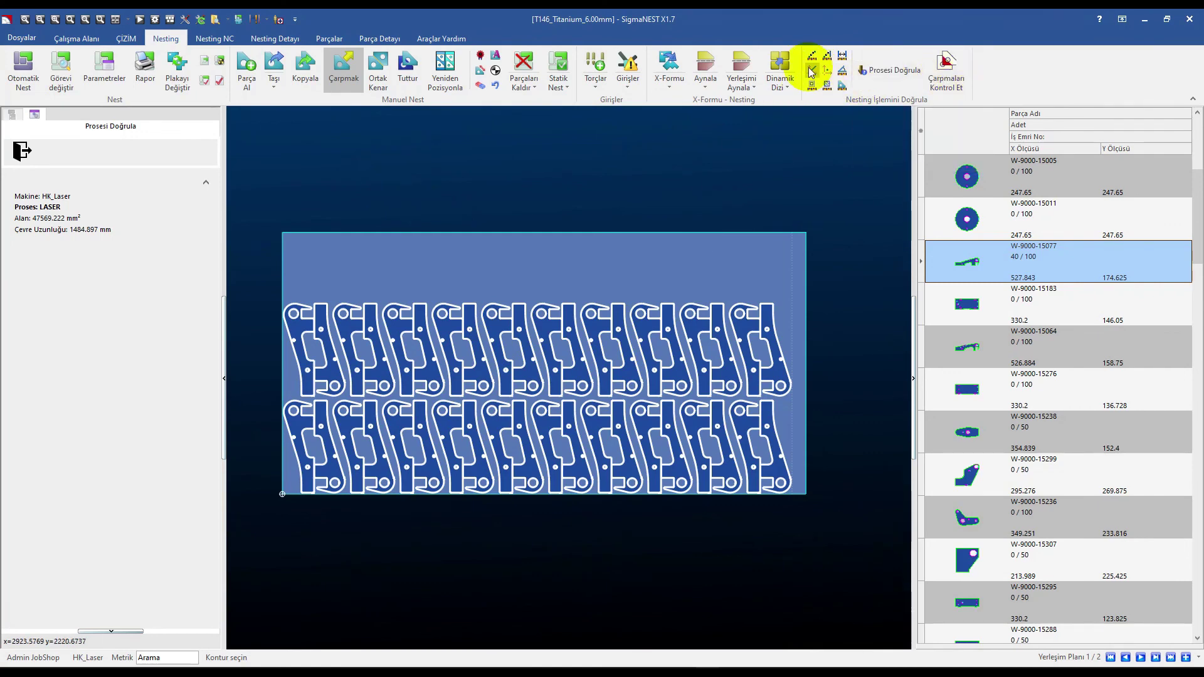
click(573, 166)
click(21, 150)
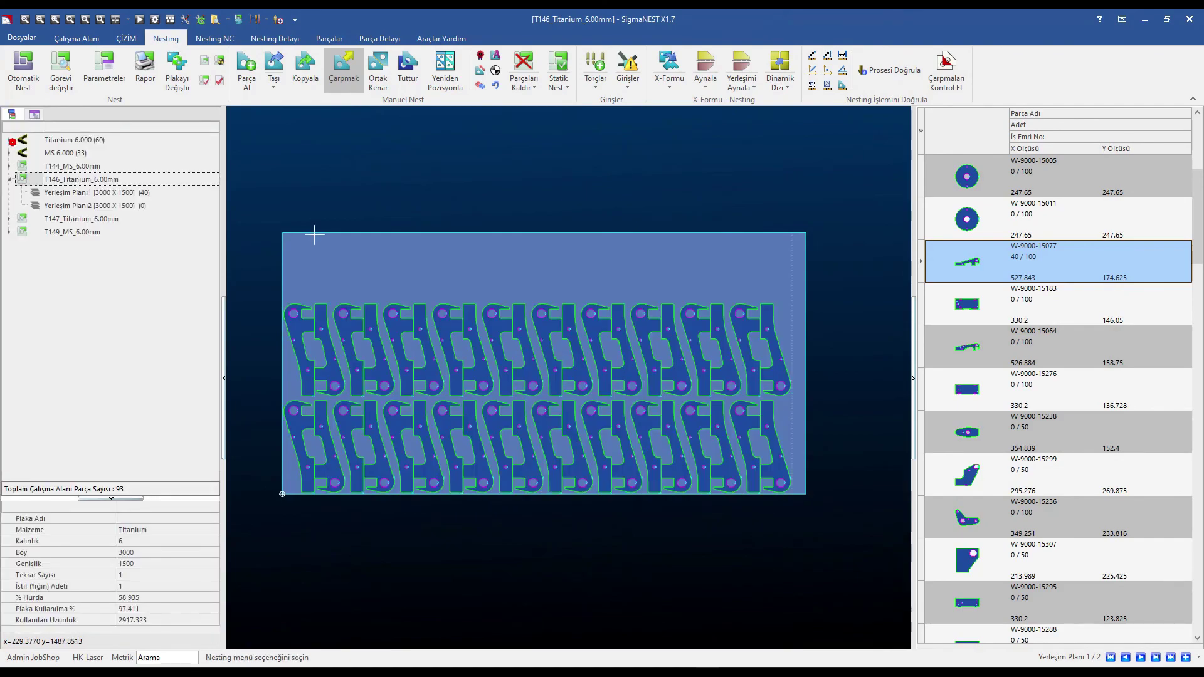